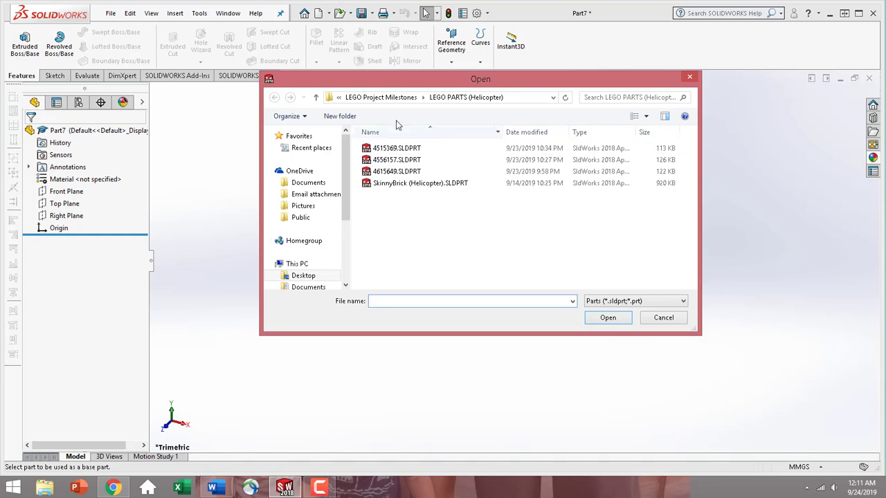
- Insert SkinnyBrick (FireTruck).SLDPRT from the LEGO PARTS (Fire Truck) folder as the base part and place it in the model space
left_click(377, 98)
double_click(409, 149)
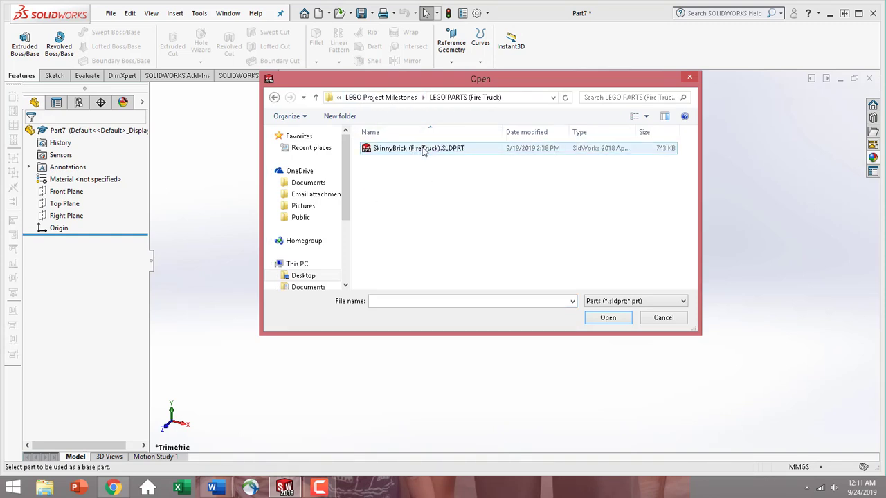
double_click(424, 150)
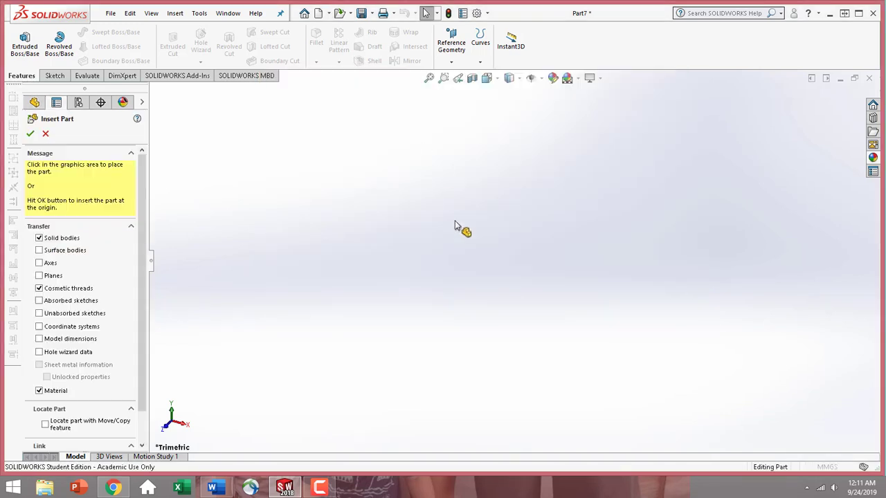
left_click(451, 264)
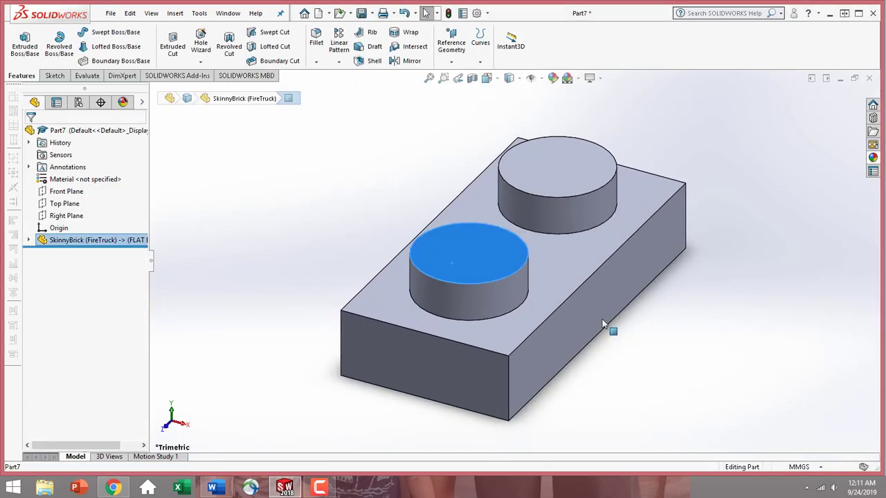
left_click(652, 336)
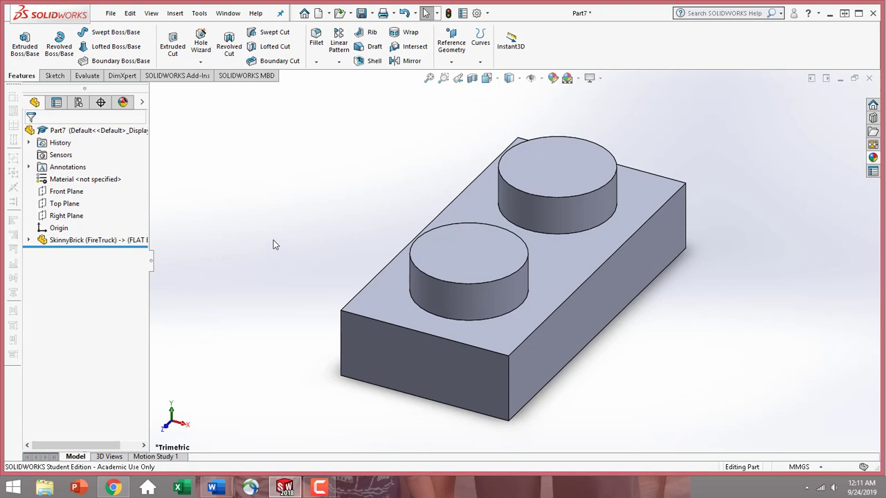
- List the inserted brick's external references and select FLAT BRICK as its referenced configuration
left_click(97, 241)
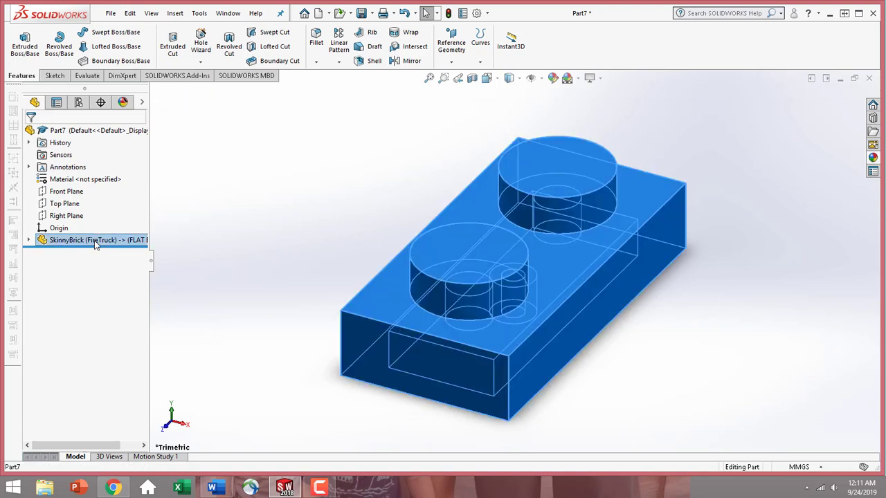
right_click(96, 242)
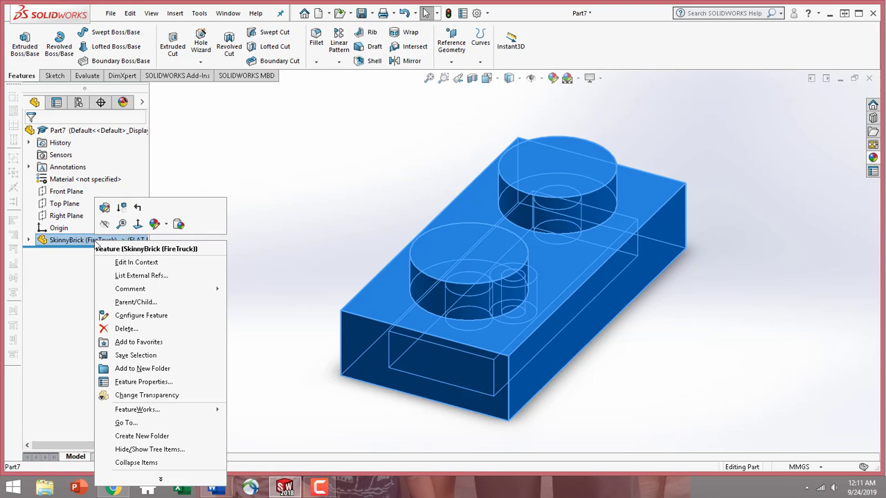
left_click(181, 279)
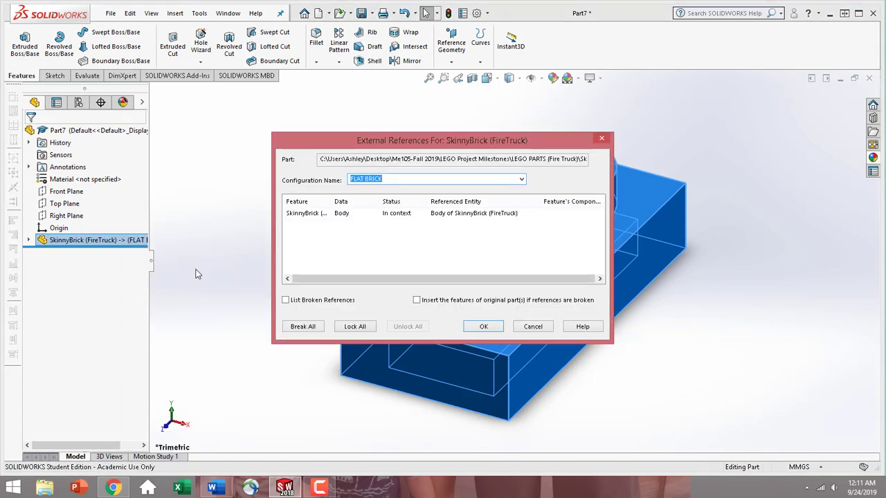
left_click(524, 181)
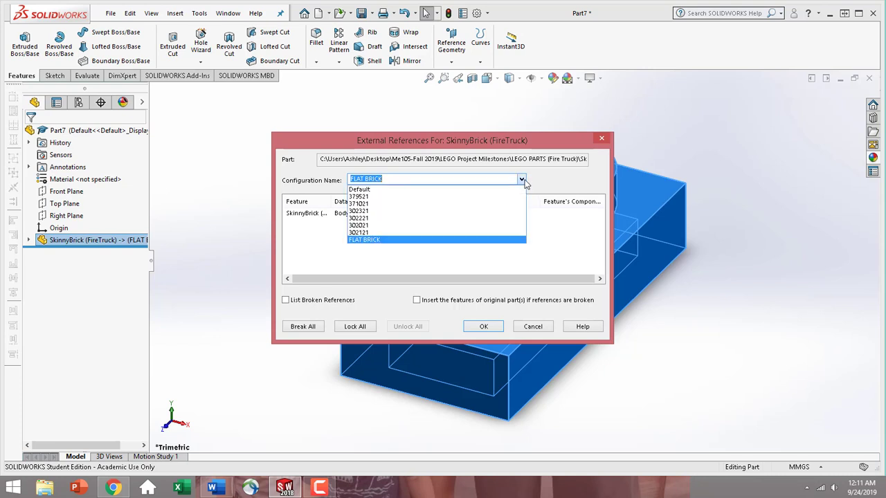
left_click(458, 240)
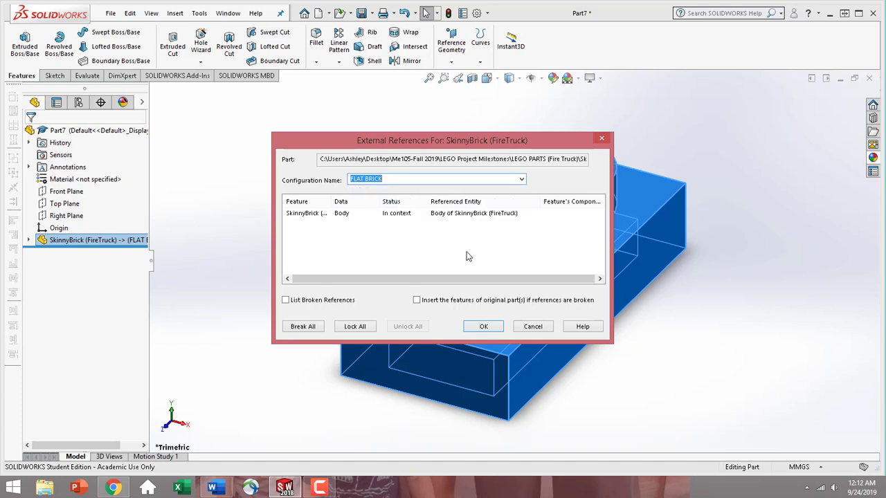
left_click(484, 328)
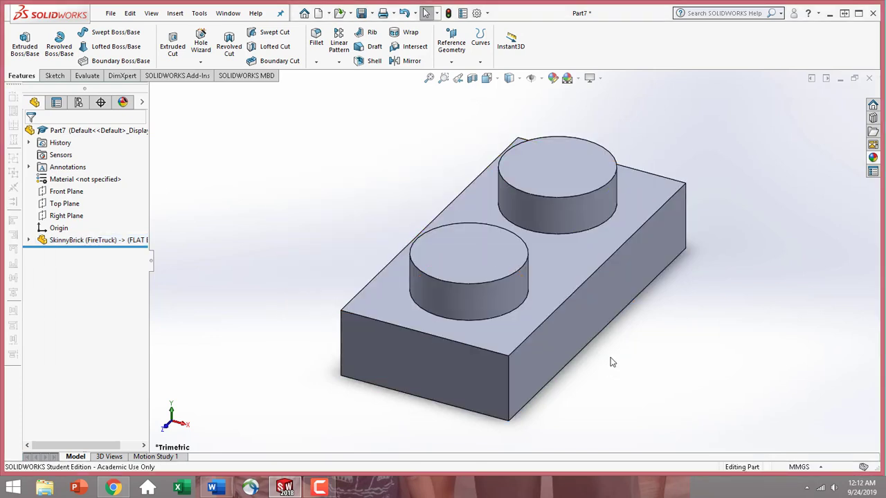
- Assign the ABS material from the Plastics category to the part
left_click(80, 181)
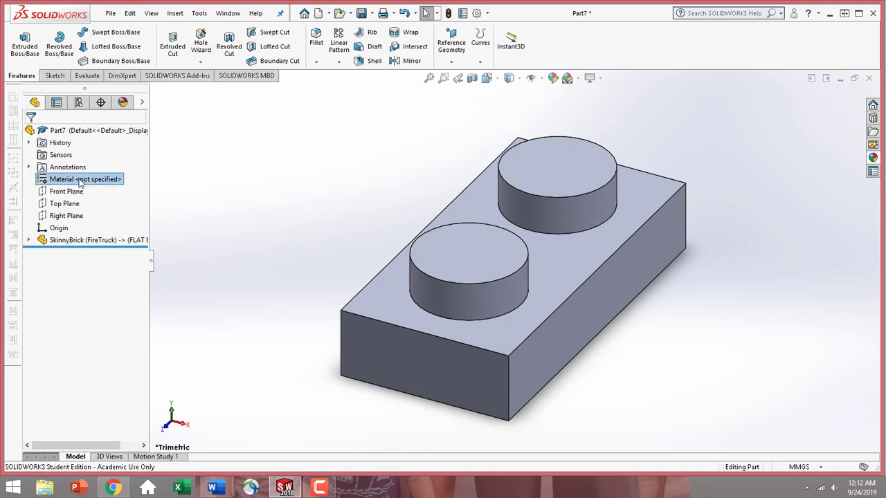
right_click(81, 180)
left_click(97, 184)
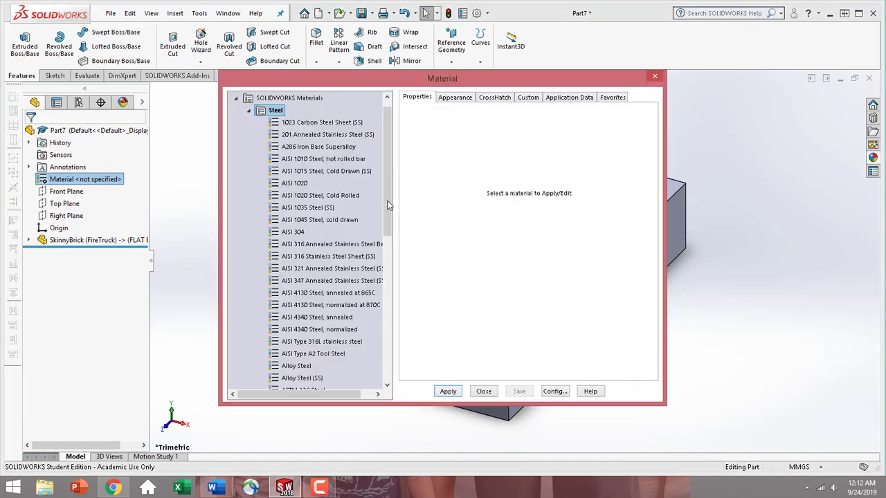
left_click_drag(387, 223, 393, 339)
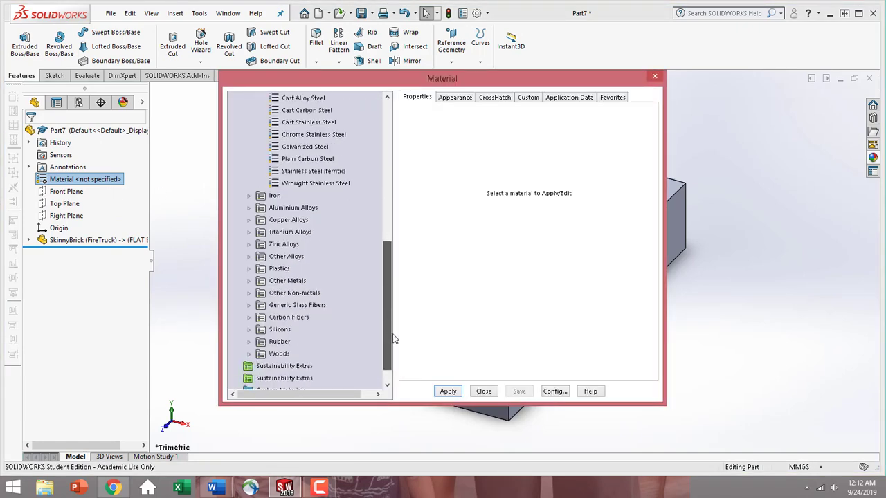
left_click(249, 270)
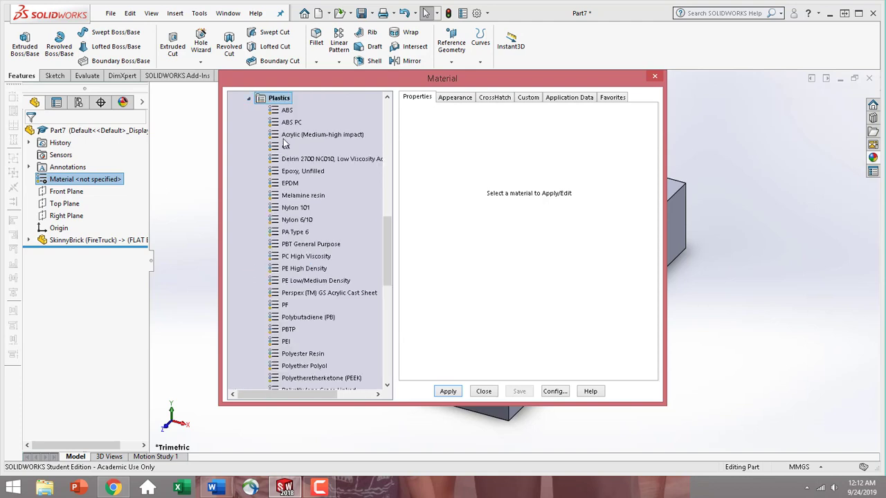
left_click(286, 111)
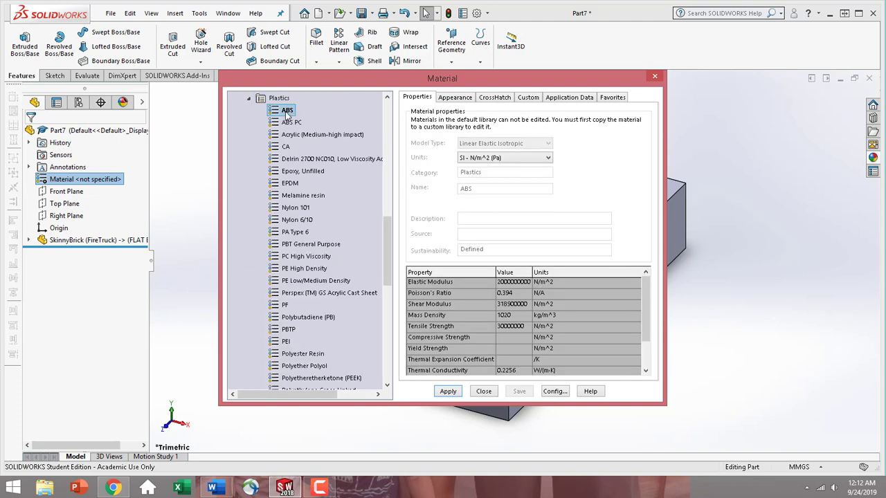
left_click(448, 392)
left_click(483, 391)
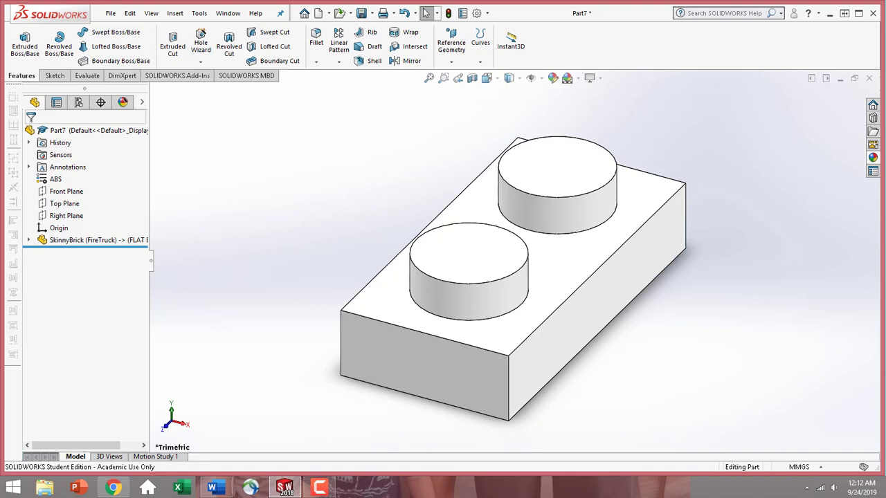
- Change the whole part's appearance colour to the standard light grey swatch
left_click(576, 276)
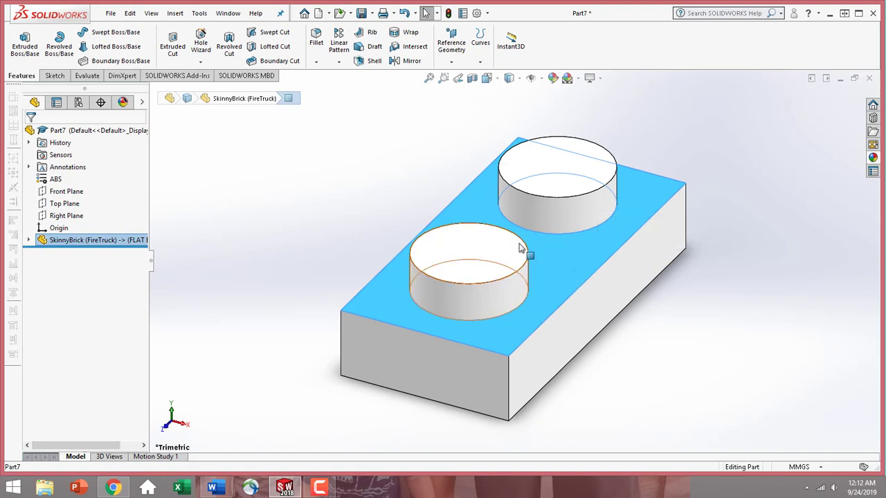
left_click(557, 273)
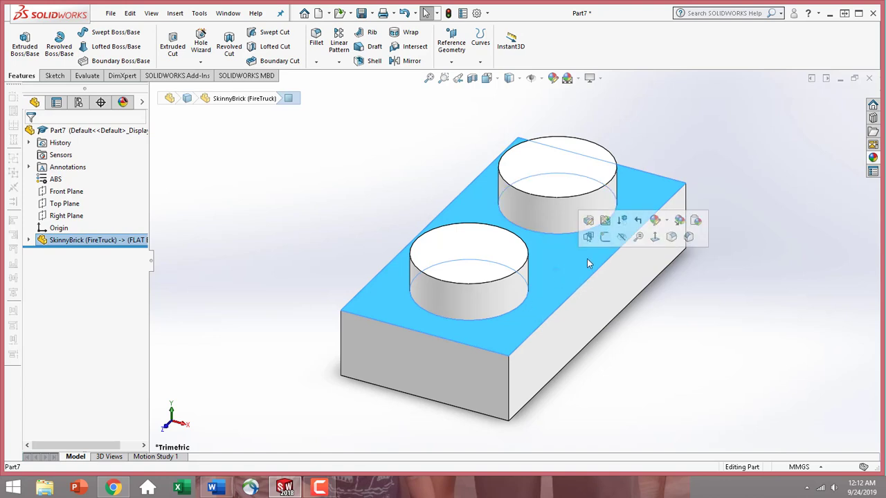
left_click(657, 222)
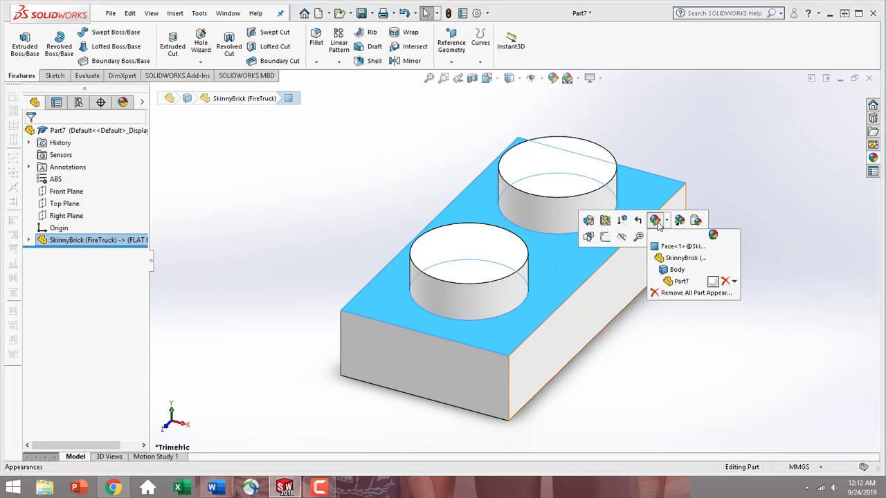
left_click(682, 282)
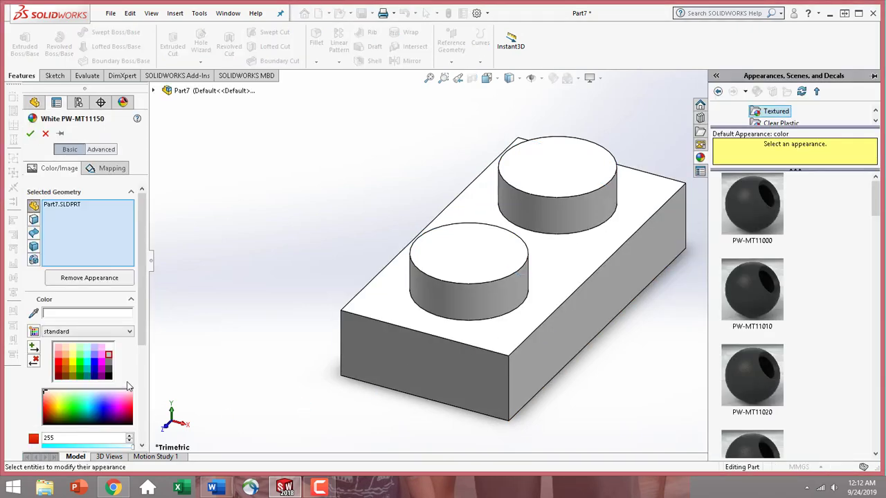
left_click(109, 355)
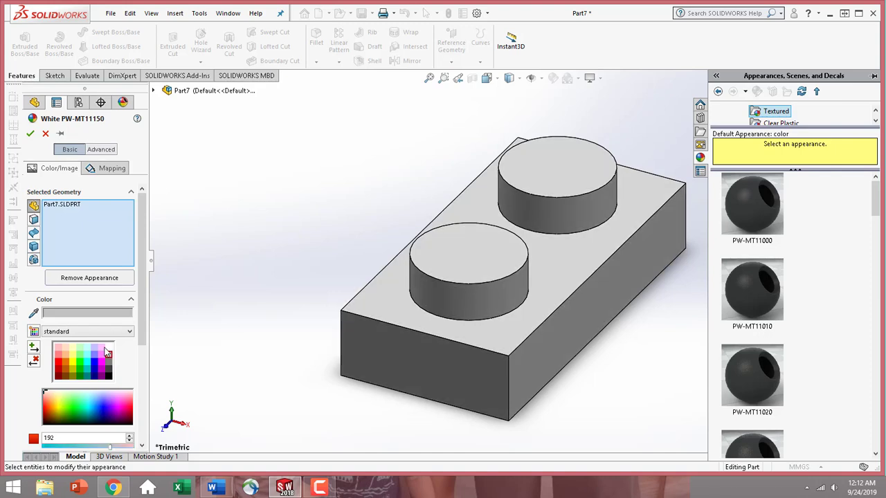
left_click(30, 133)
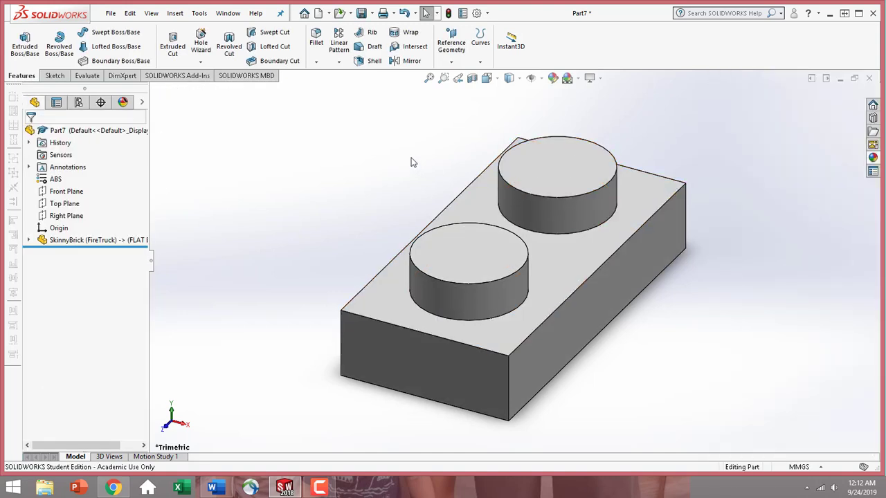
- Start a new sketch on the brick's short front end face, viewed normal to that face
left_click(579, 323)
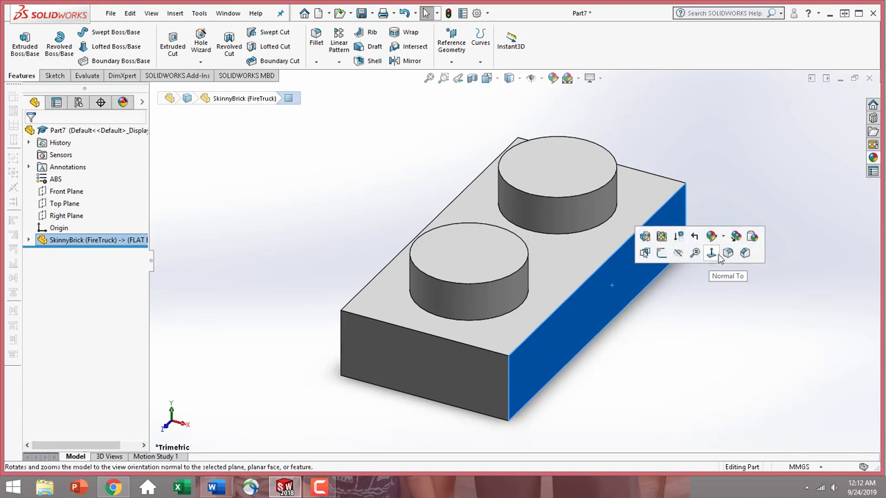
left_click(715, 255)
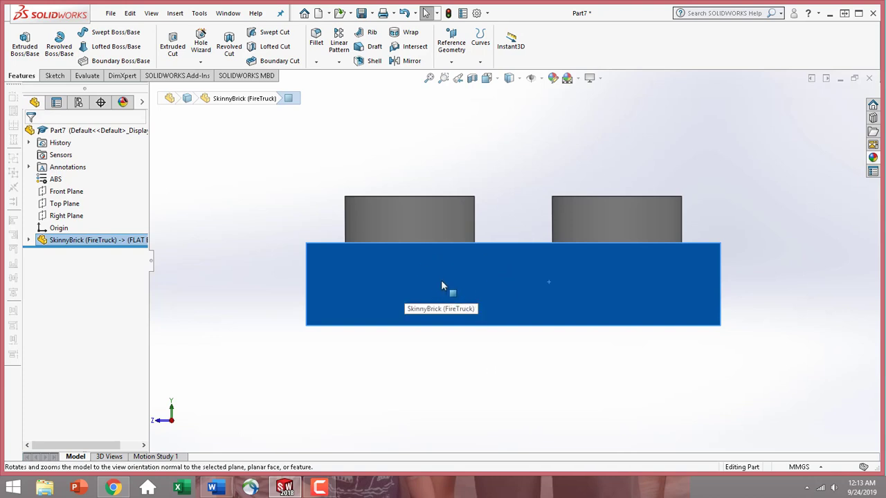
key("ctrl+7")
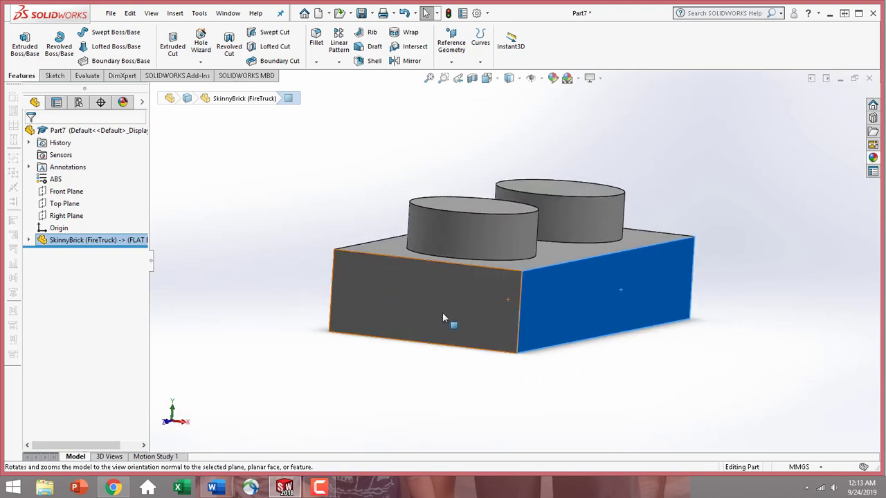
left_click(428, 312)
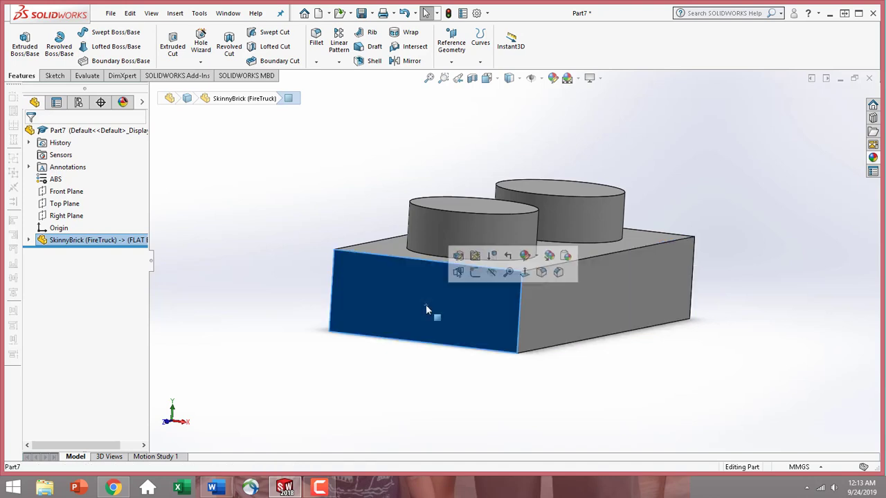
left_click(529, 276)
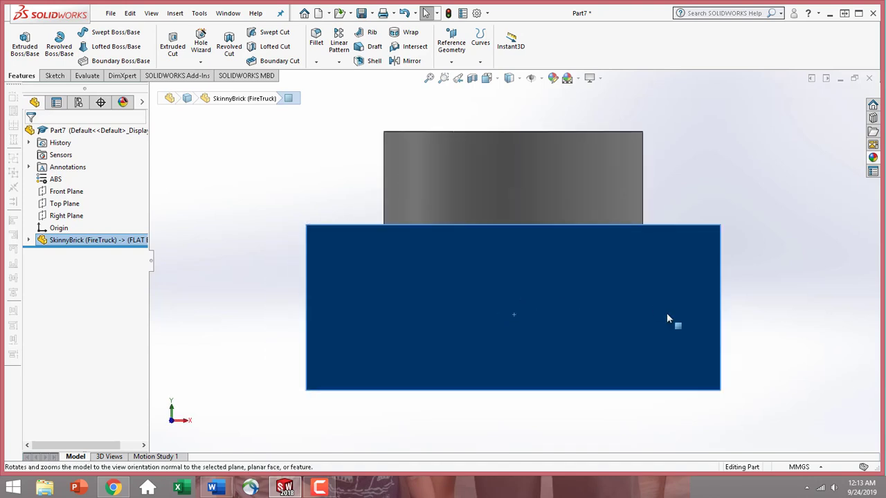
left_click(55, 76)
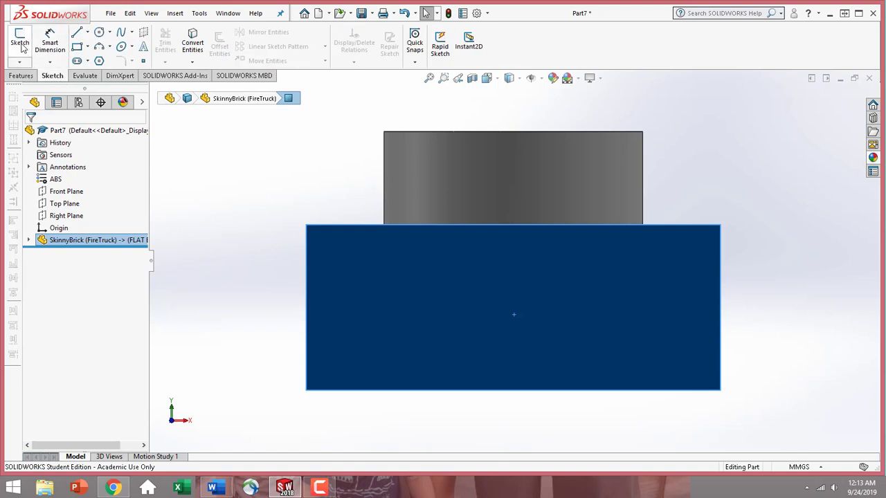
left_click(21, 45)
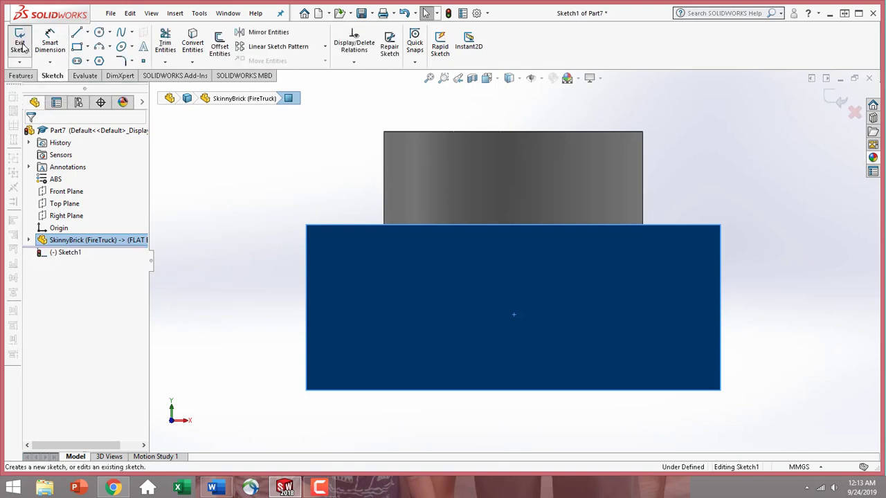
- Sketch a line down the end face's right edge, a horizontal line about 4.42 mm outward from its bottom, and a tangent arc curling back above
left_click(78, 35)
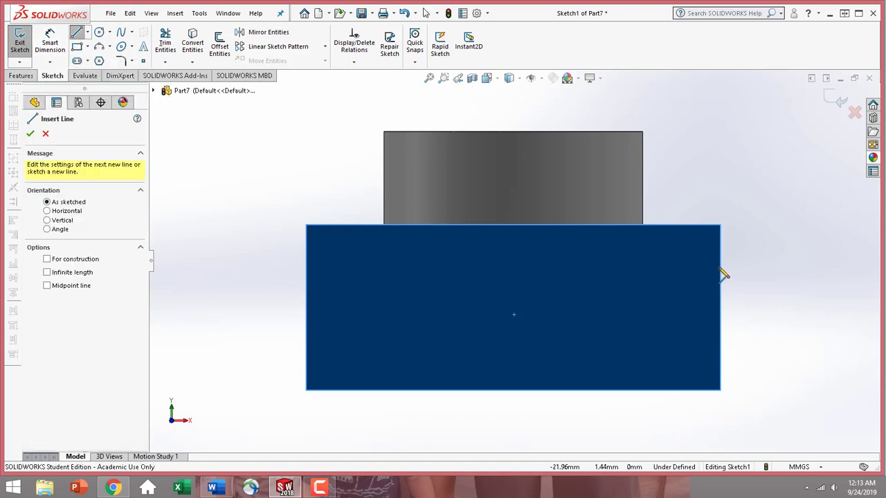
left_click(720, 226)
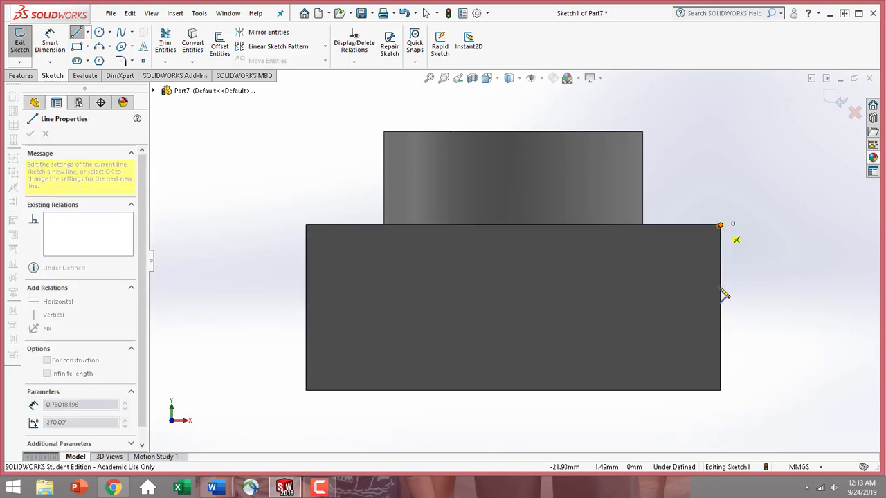
left_click(721, 391)
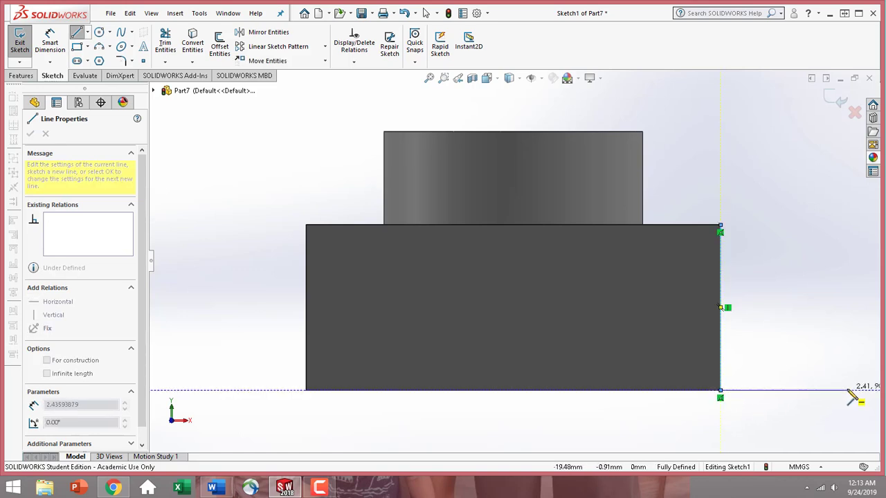
scroll(861, 400, "up", 3)
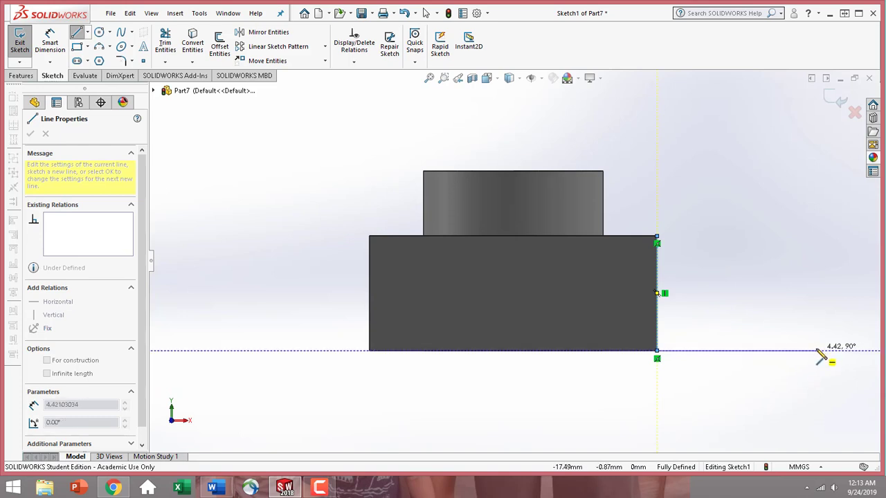
left_click(816, 351)
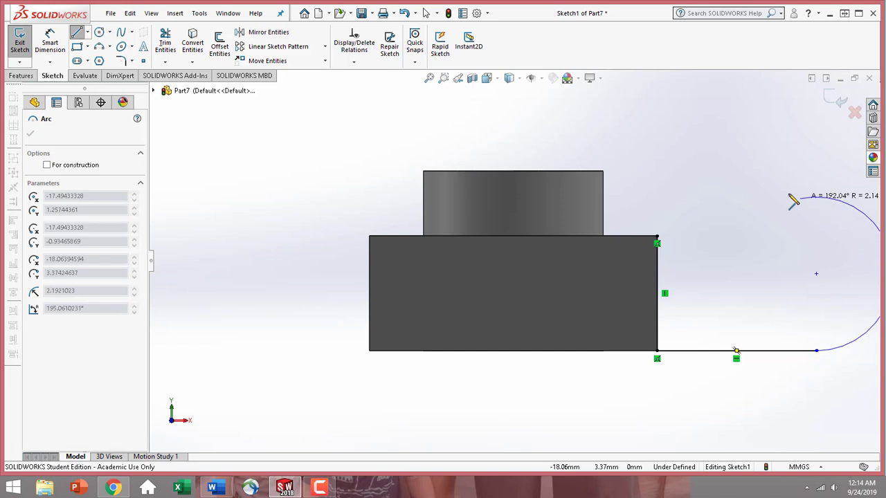
left_click(747, 224)
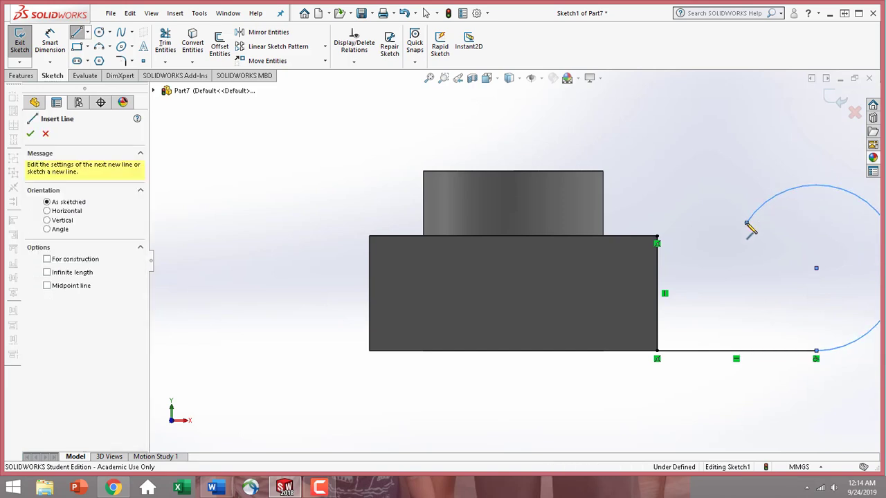
- Close the profile with a line about 2.51 mm long from the arc's end to the upper corner of the brick's end face
left_click(658, 238)
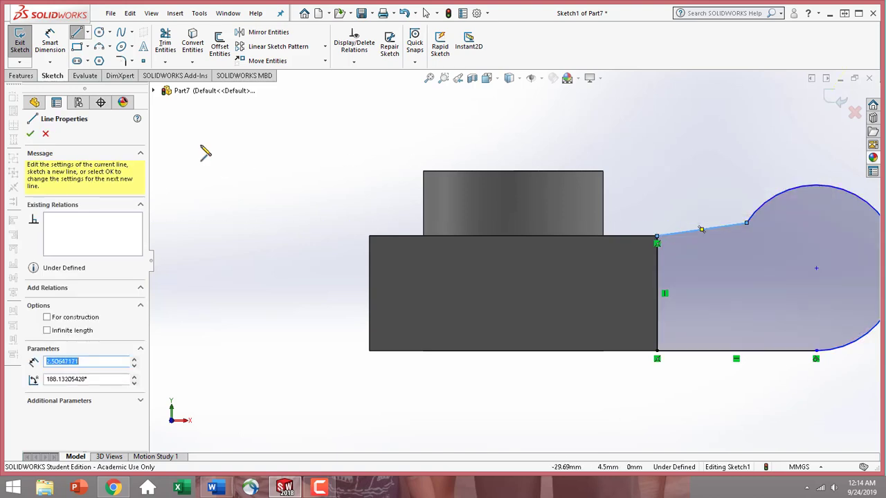
left_click(30, 135)
left_click(30, 134)
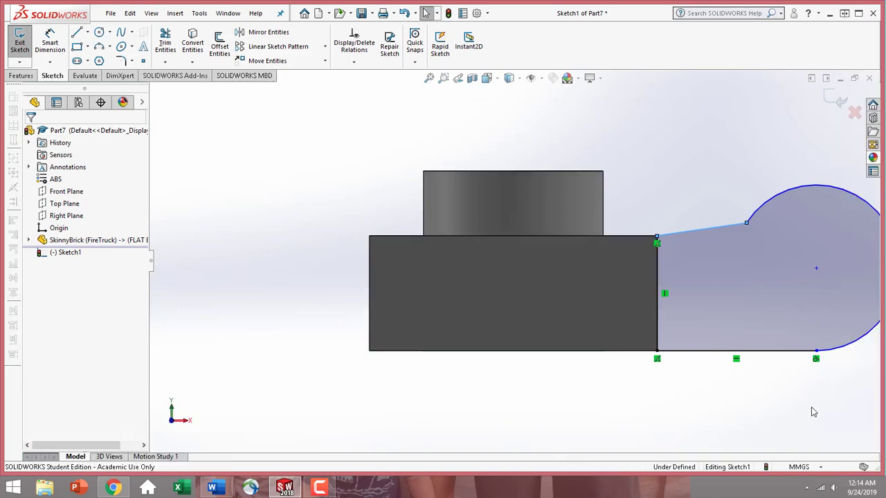
- Add a Horizontal relation to the slanted line joining the end face's upper corner to the arc
key("f")
scroll(826, 257, "down", 1)
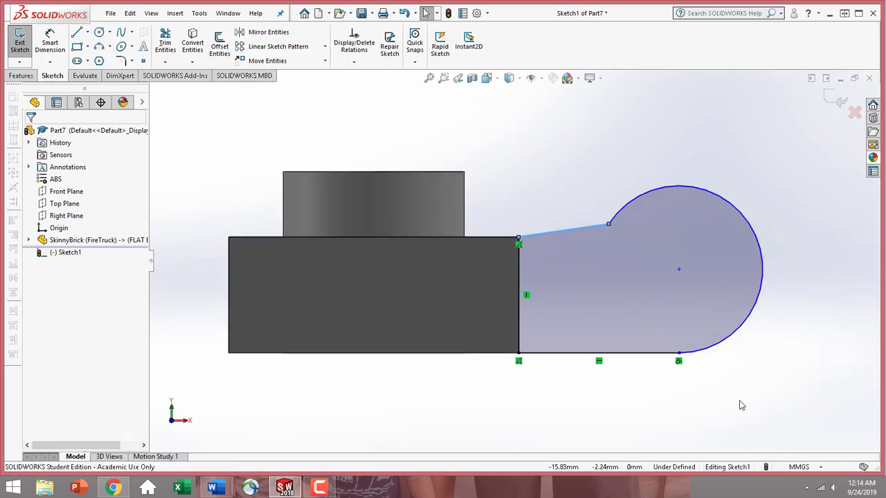
left_click(679, 361)
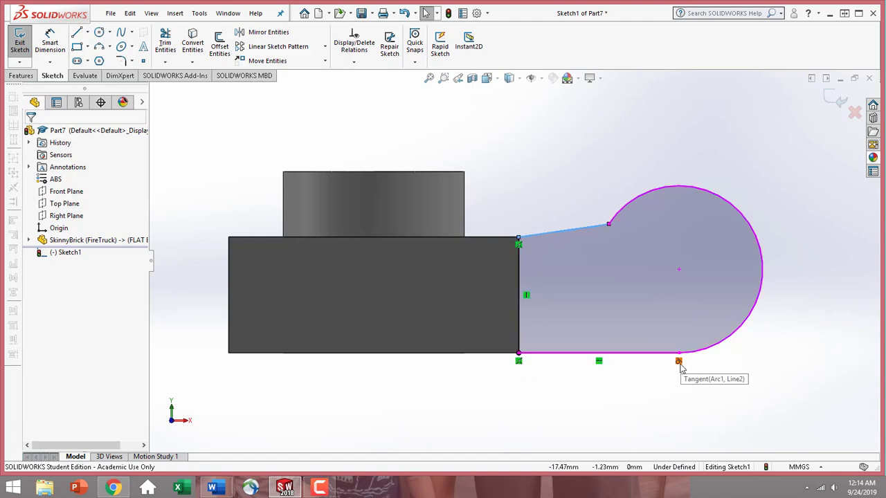
left_click(573, 234)
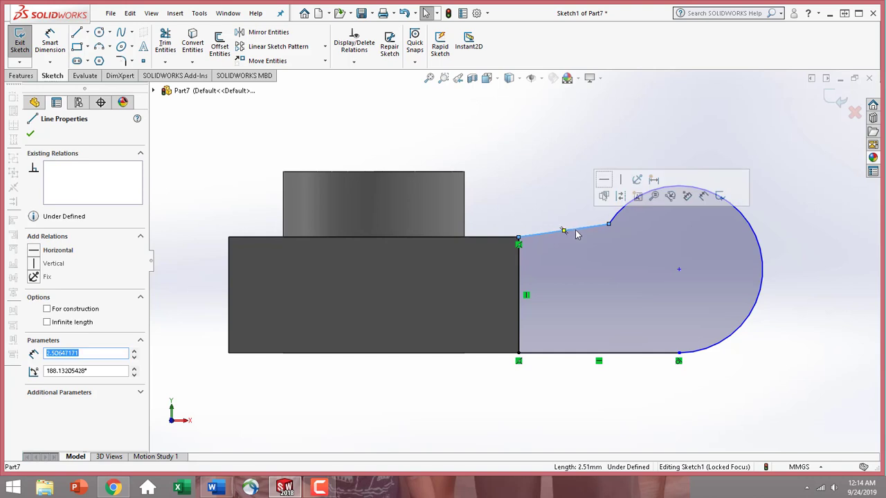
left_click(35, 252)
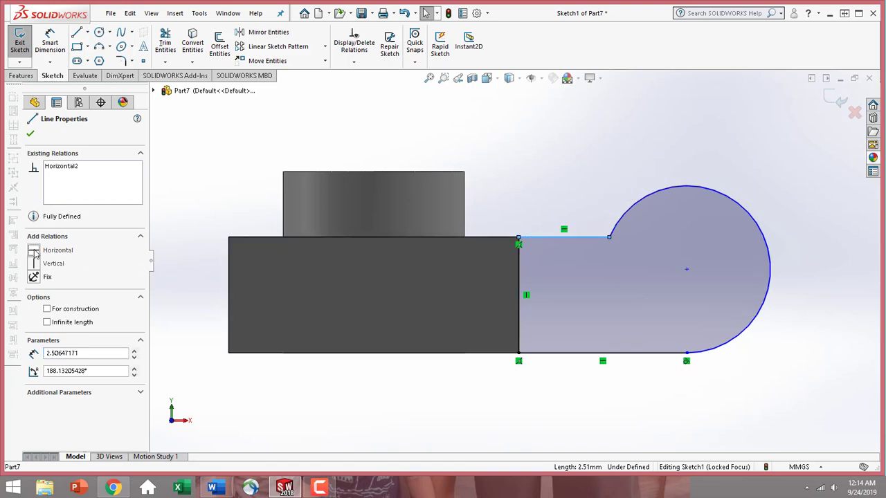
left_click(30, 134)
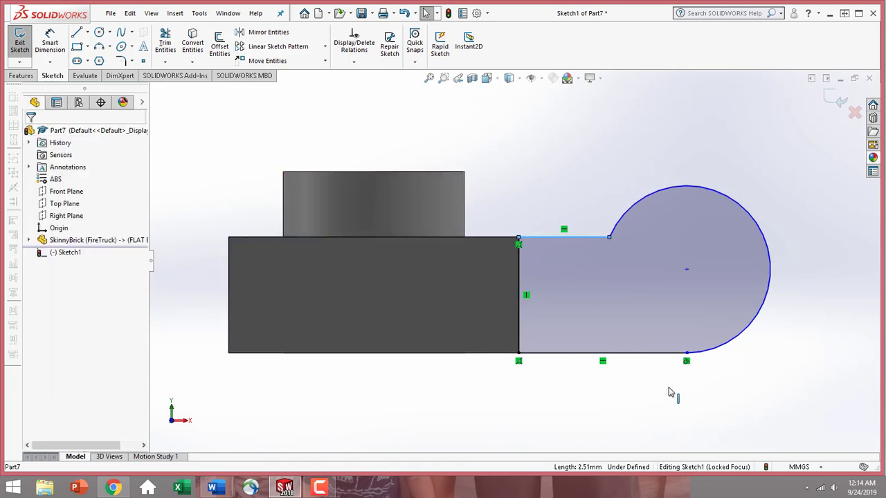
left_click(806, 393)
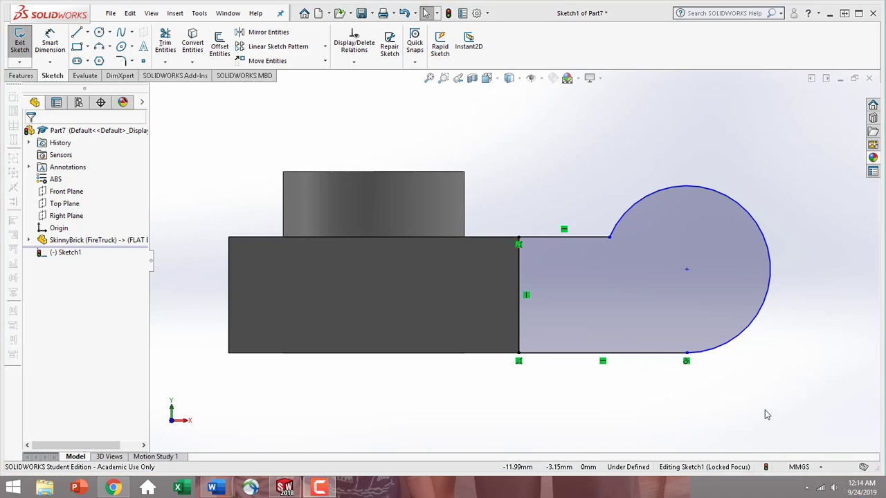
- Dimension the profile's upper horizontal line to 2 mm
left_click(50, 41)
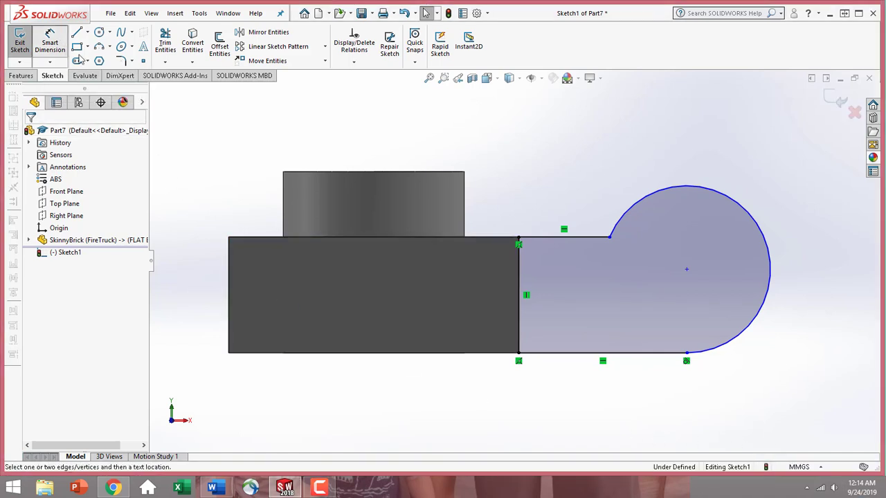
left_click(591, 242)
left_click(578, 175)
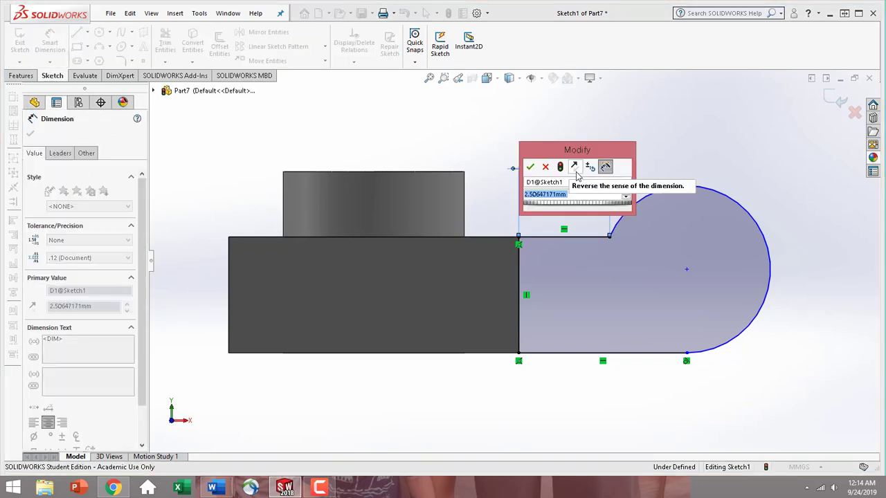
type("2")
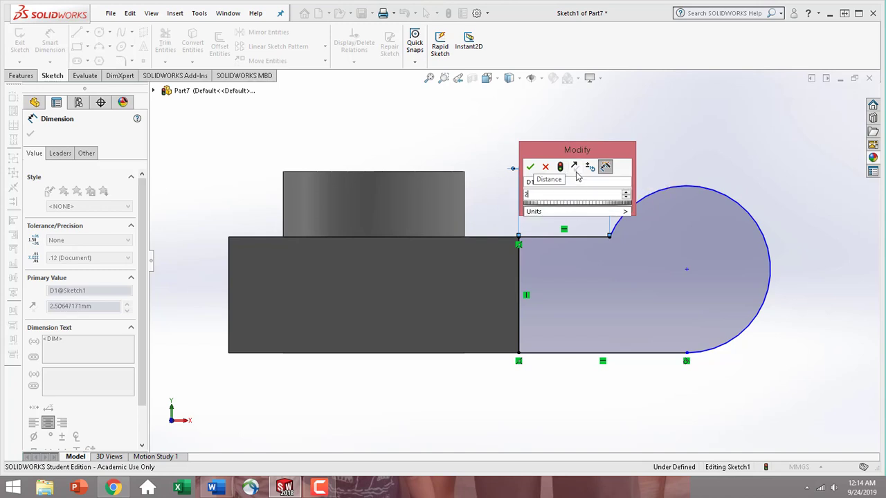
key("Return")
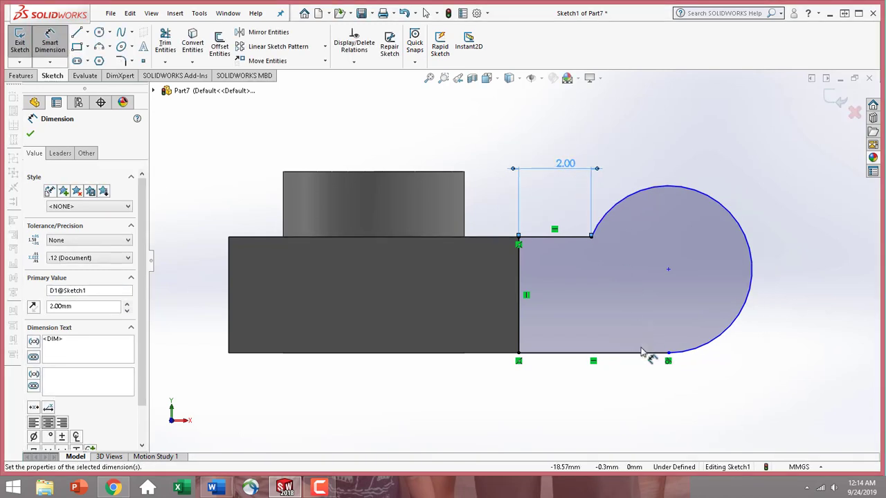
- Dimension the profile's lower horizontal line to 4.4 mm
left_click(641, 360)
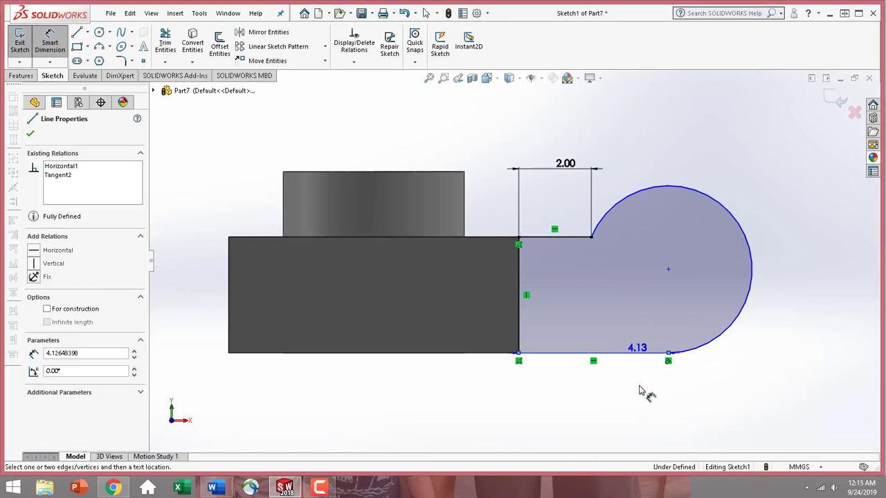
left_click(638, 409)
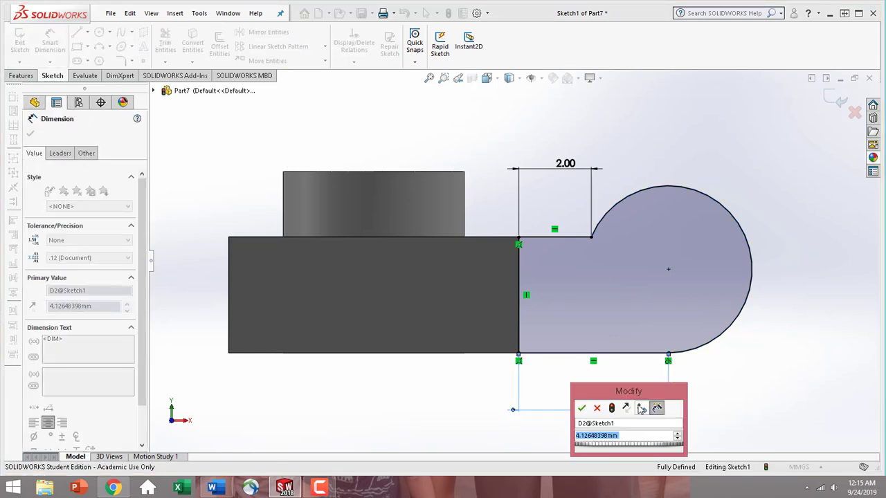
type("4.4")
key("Return")
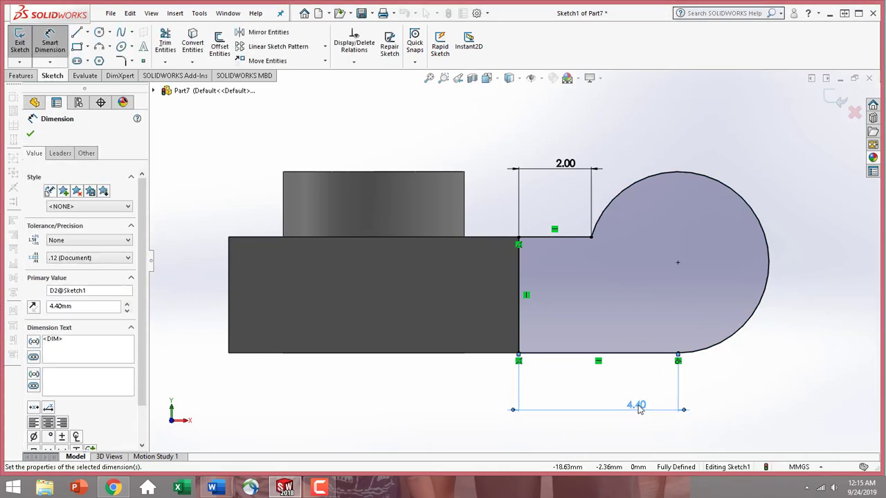
left_click(31, 134)
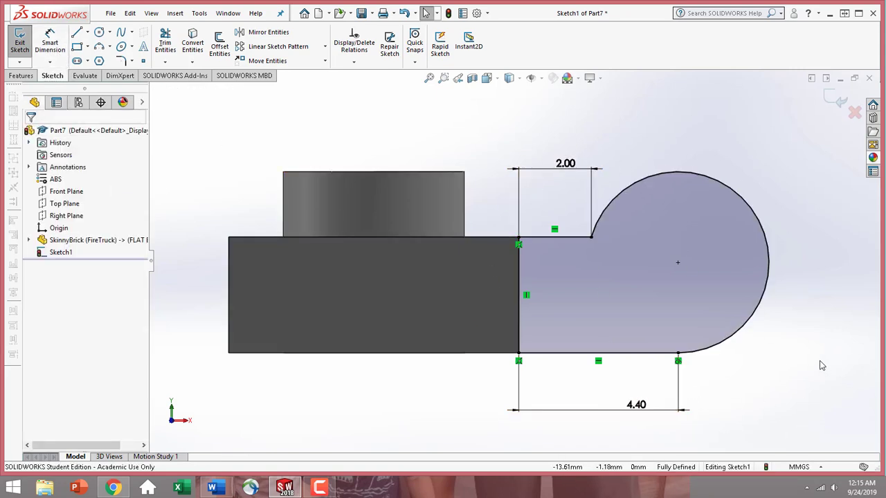
- Extrude the rounded profile as a Blind boss 2.2 mm deep, reversed to run back alongside the brick, with the result merged
left_click(25, 79)
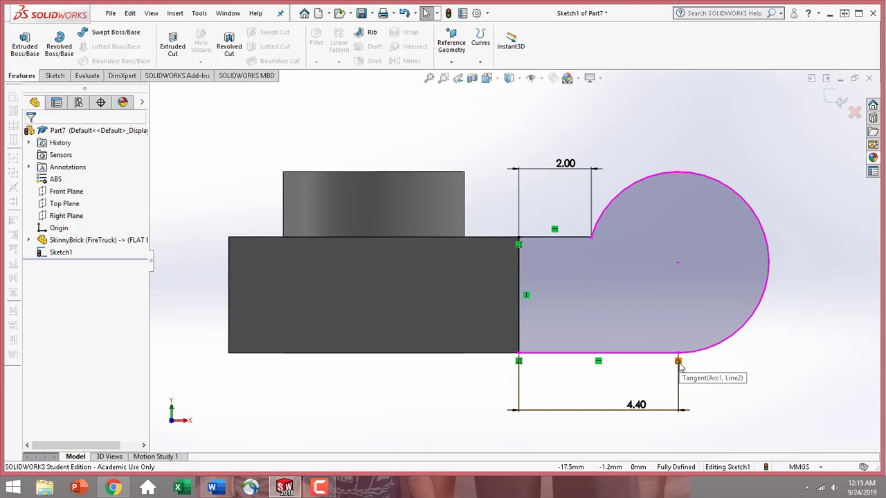
left_click(28, 58)
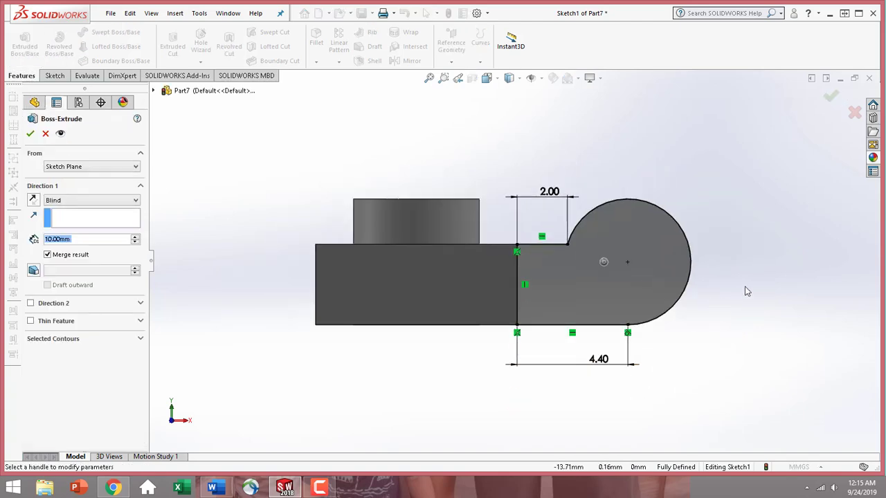
middle_click_drag(692, 317, 637, 335)
scroll(615, 333, "up", 3)
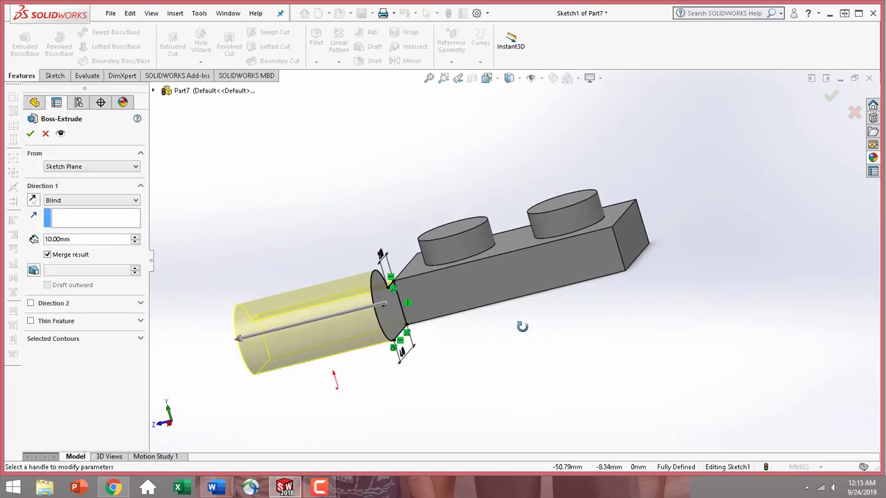
middle_click_drag(522, 327, 555, 327)
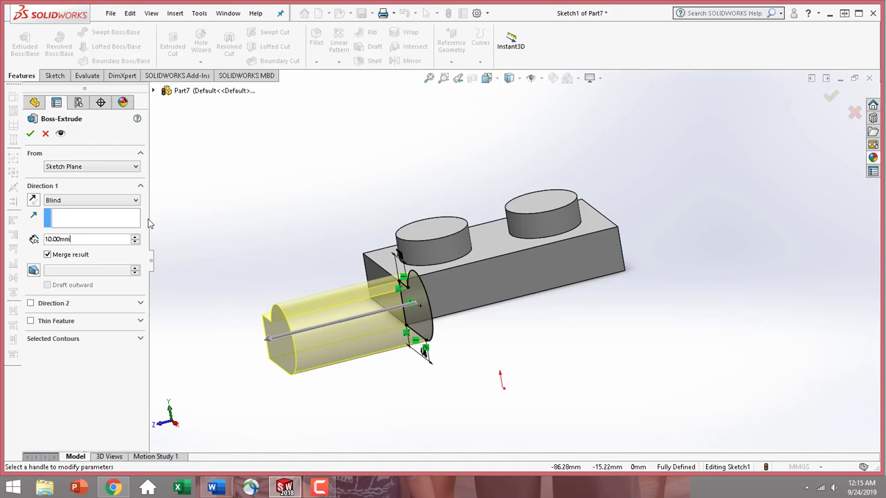
double_click(90, 242)
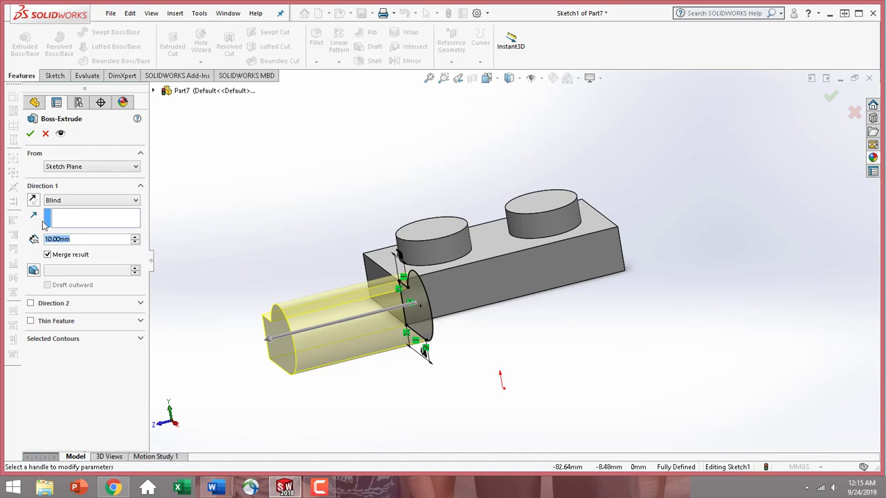
type("2.2")
key("Return")
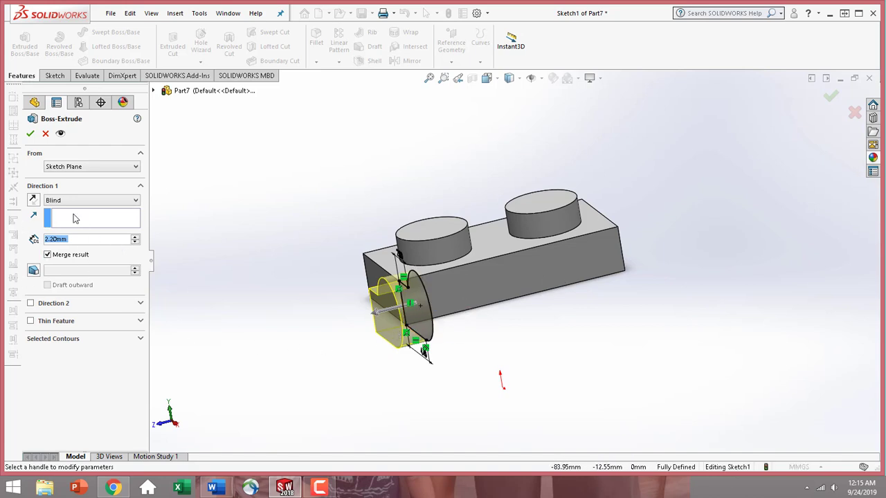
left_click(33, 201)
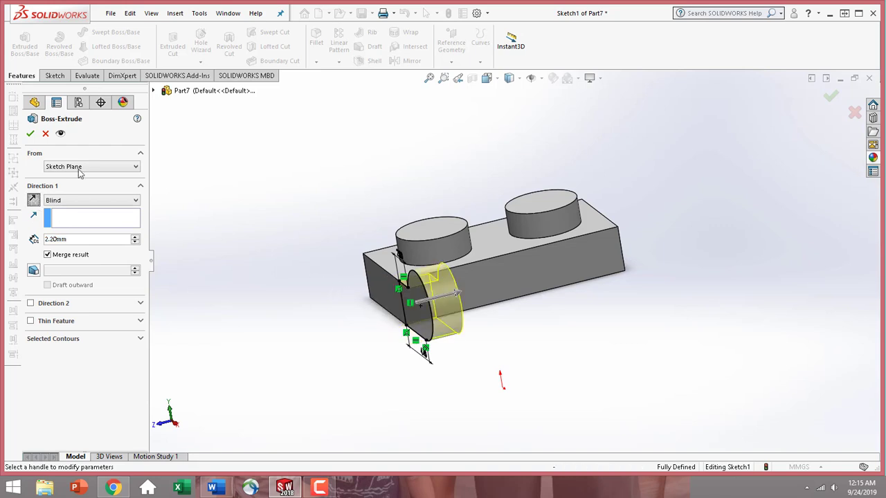
left_click(30, 134)
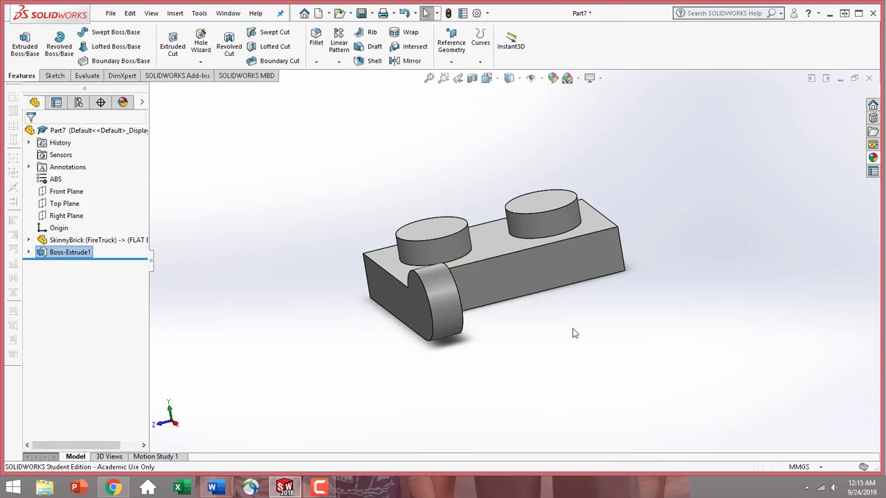
- Create a reference plane midway between the brick's two short end faces
middle_click_drag(659, 346, 648, 365)
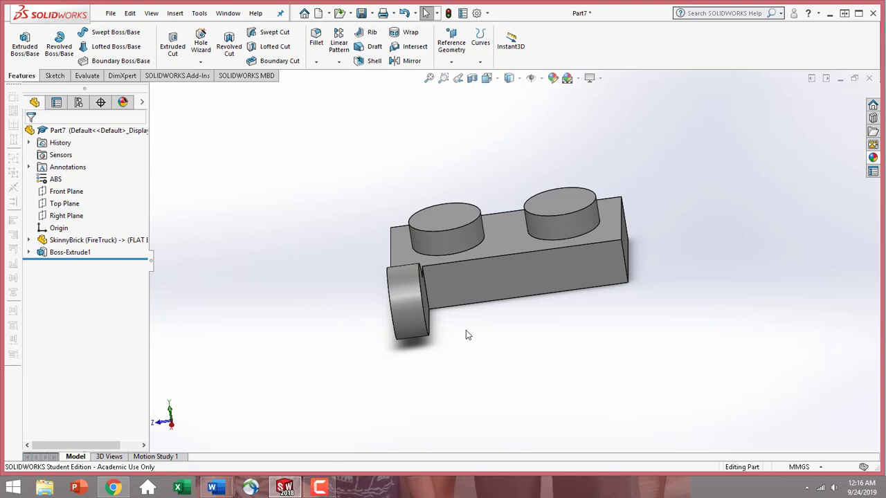
left_click(454, 62)
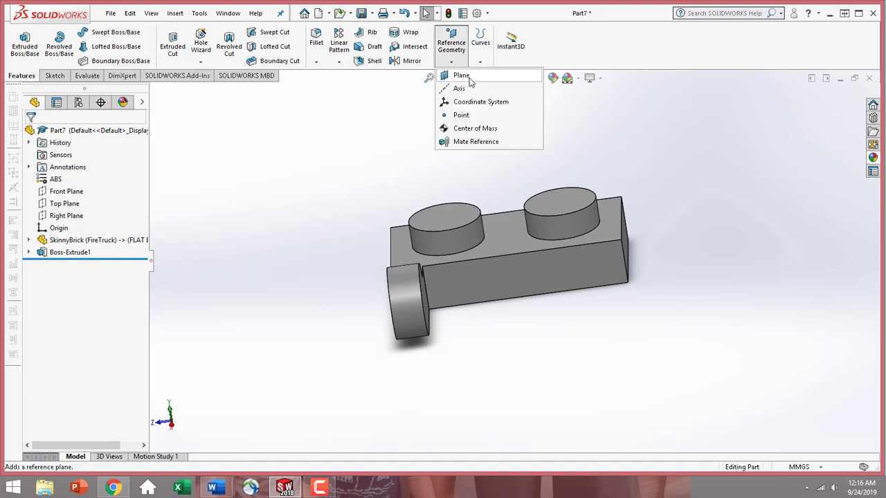
left_click(463, 76)
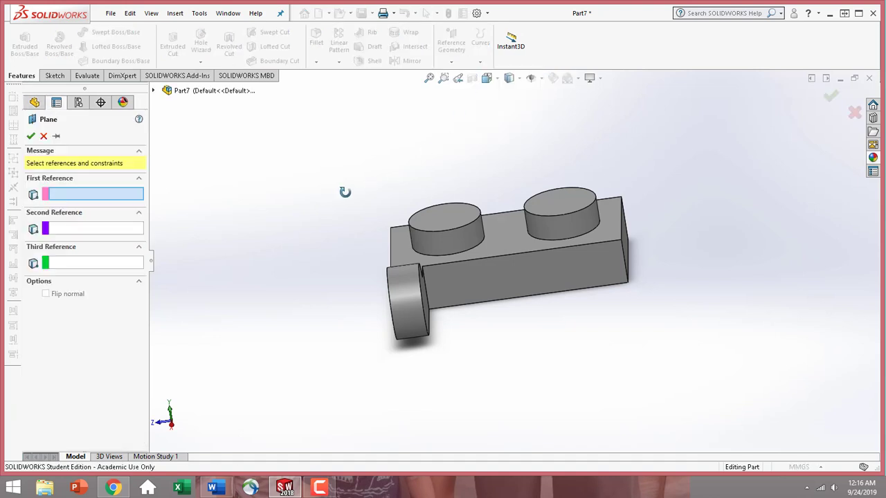
middle_click_drag(346, 192, 373, 192)
left_click(380, 267)
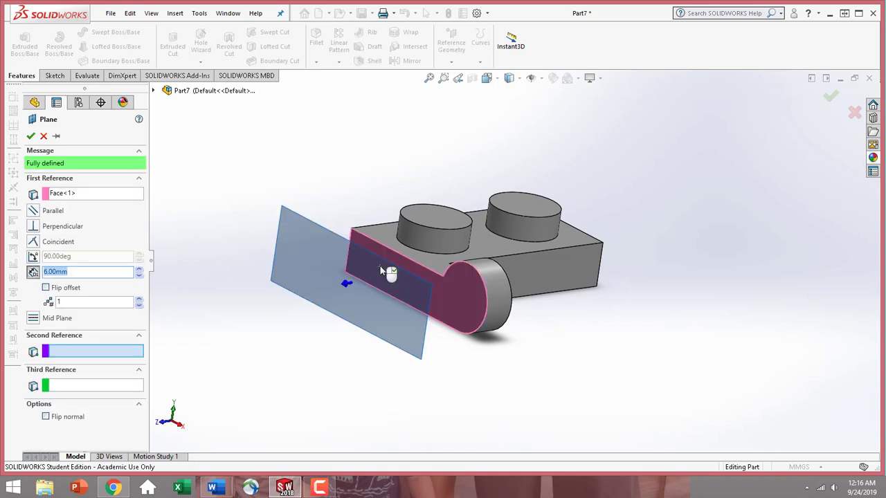
middle_click_drag(733, 237, 641, 267)
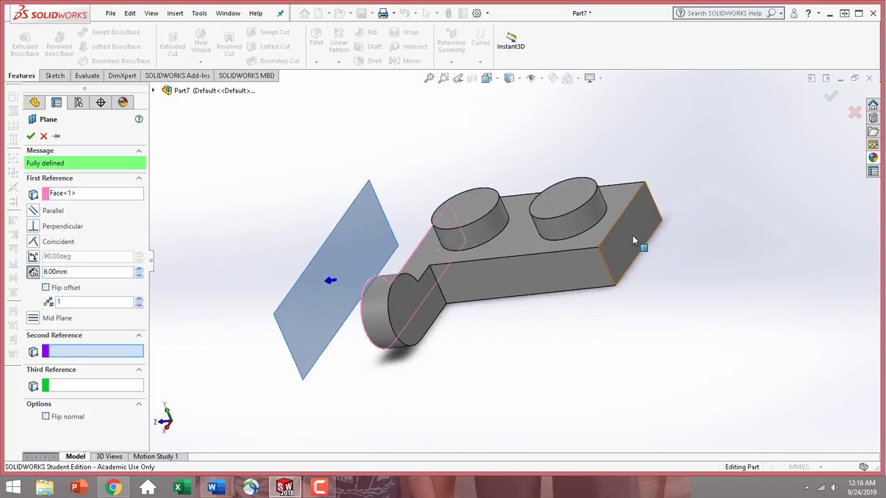
left_click(632, 239)
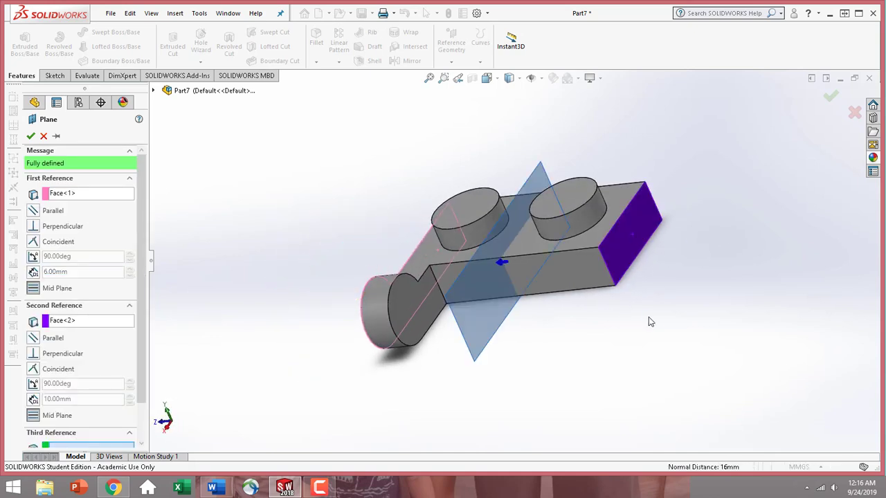
mouse_move(650, 322)
middle_mouse_down()
mouse_move(664, 312)
mouse_move(651, 317)
middle_mouse_up()
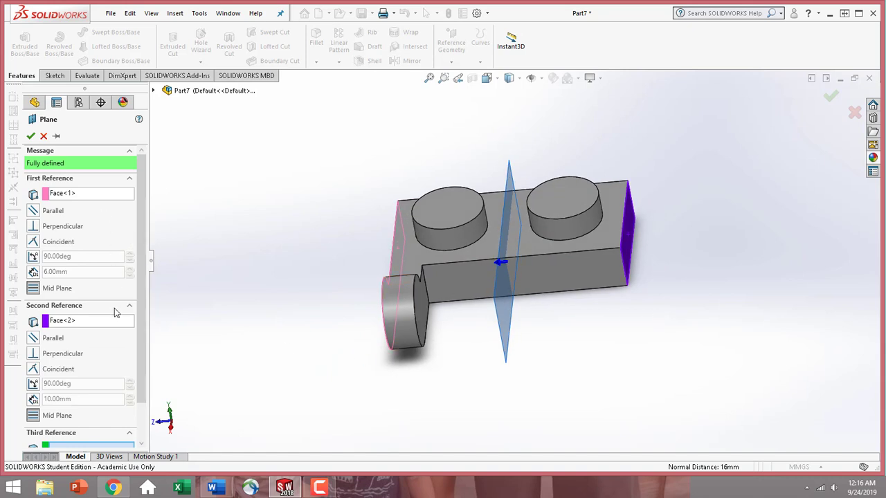
middle_click_drag(562, 344, 572, 373)
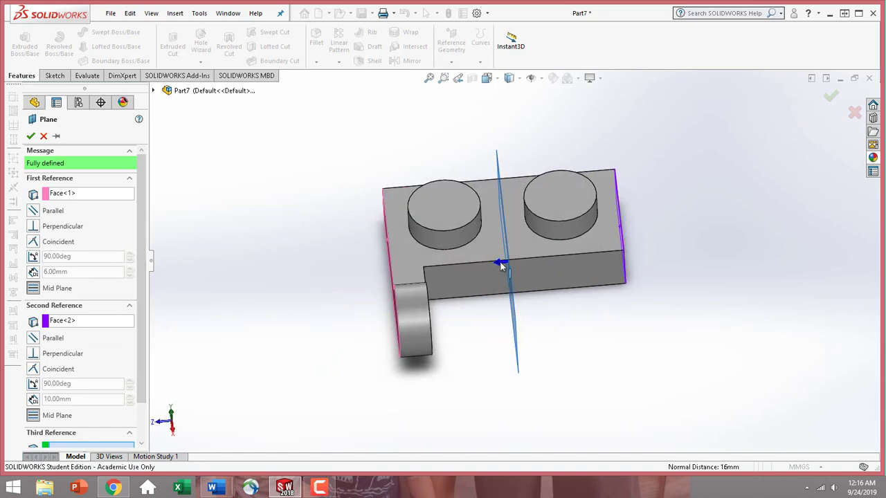
left_click(31, 135)
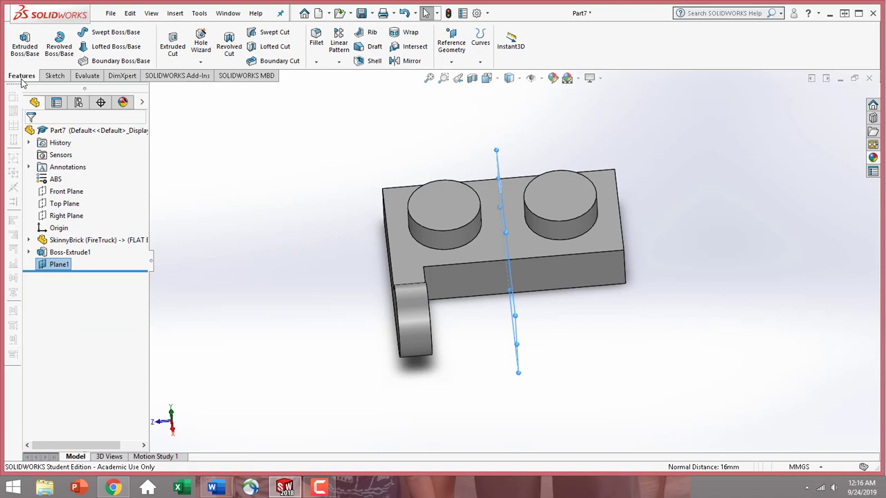
- Mirror the extruded rounded tab about the reference plane midway along the brick
left_click(412, 61)
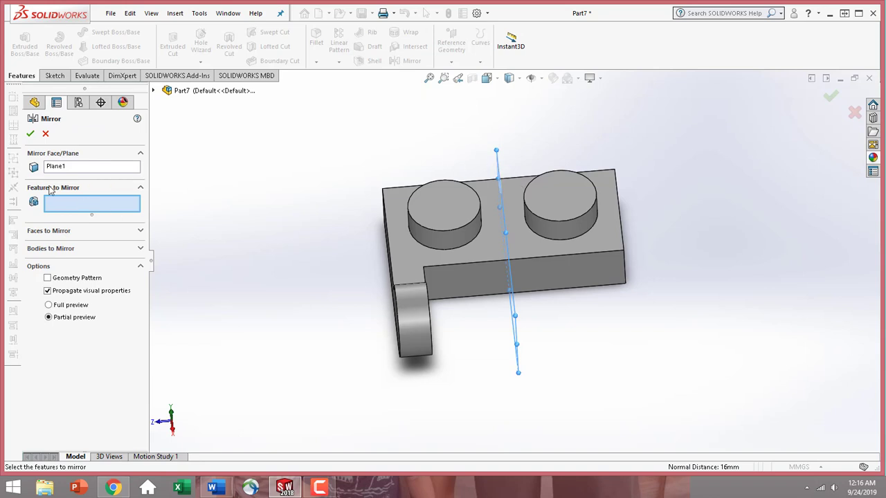
middle_click_drag(273, 276, 175, 135)
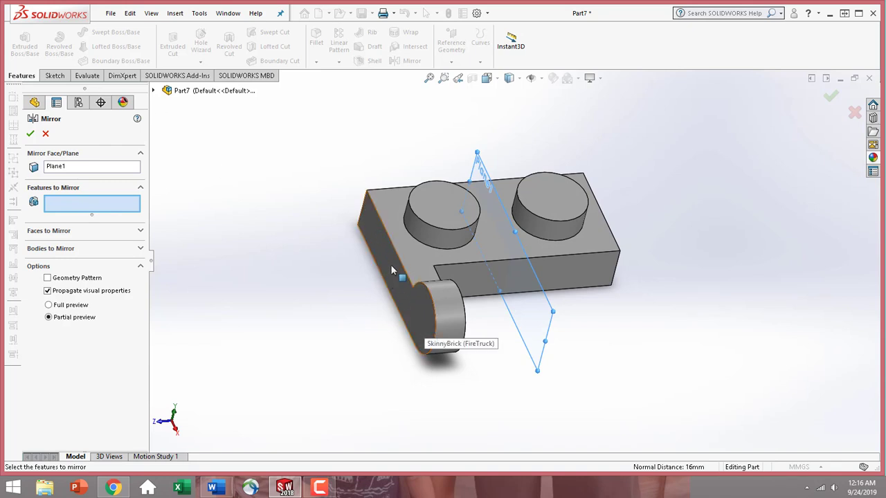
left_click(154, 92)
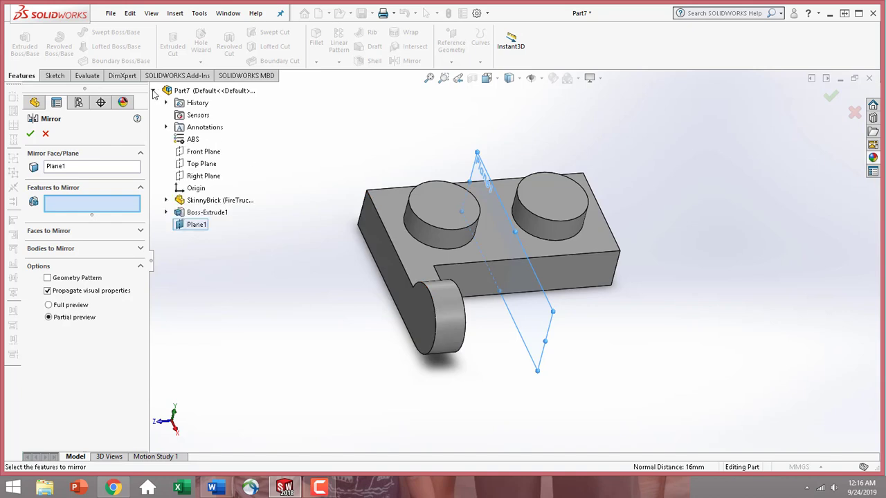
left_click(218, 212)
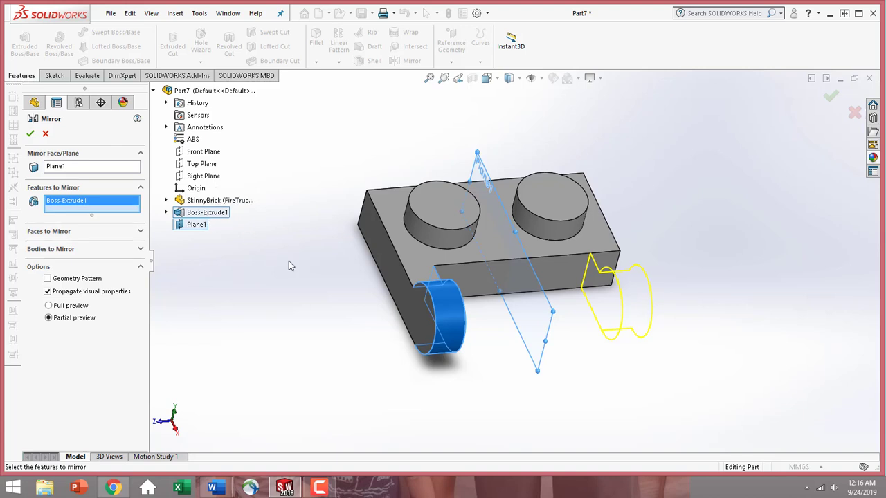
middle_click_drag(289, 261, 260, 277)
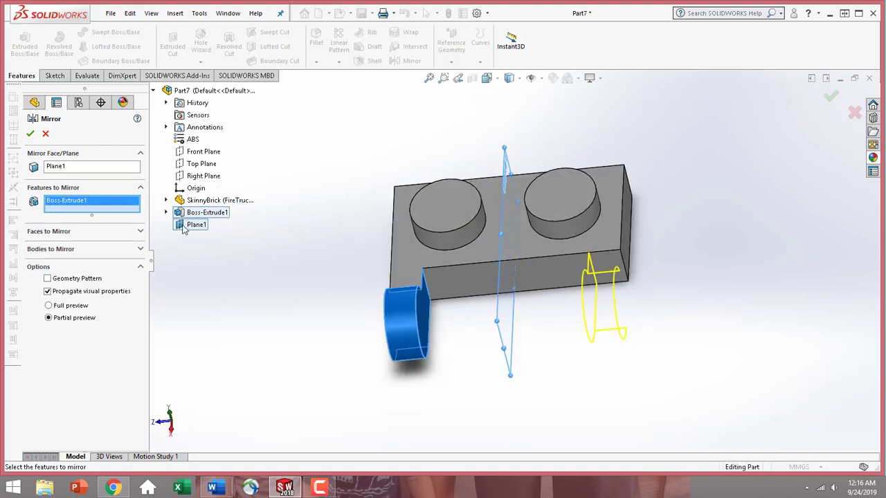
left_click(30, 134)
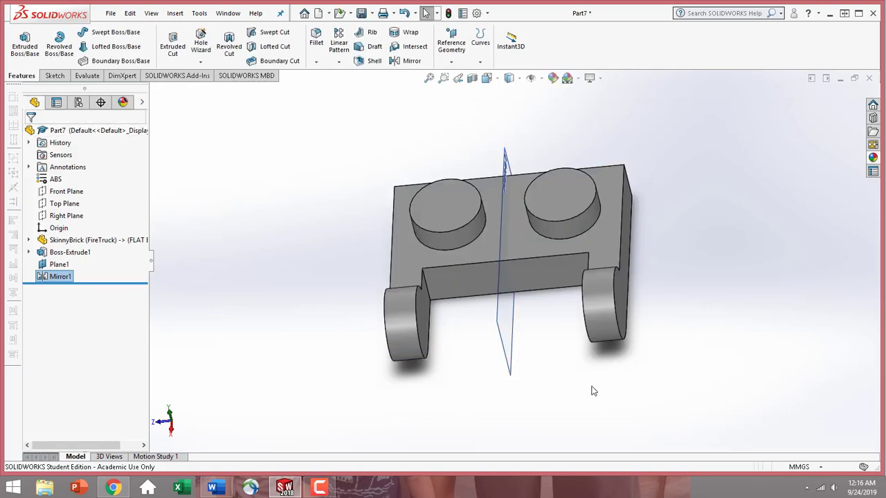
- Hide the reference plane midway along the brick
middle_click_drag(592, 391, 563, 350)
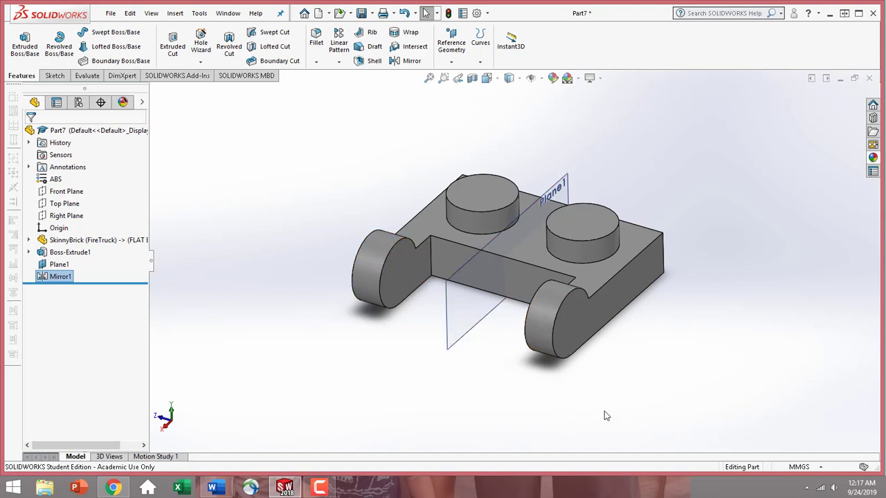
left_click(55, 265)
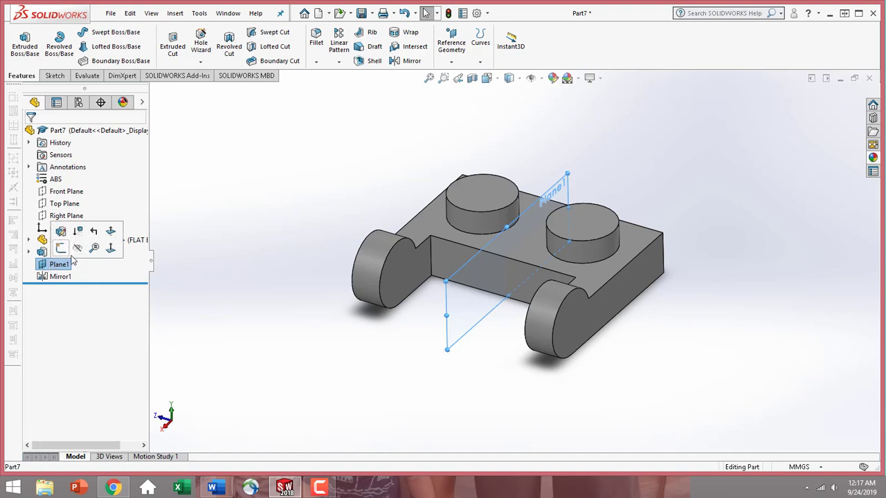
left_click(78, 249)
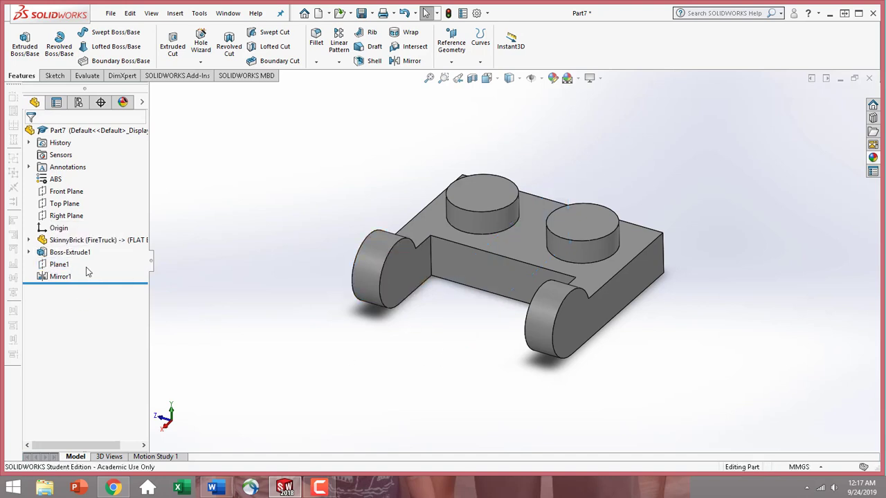
- Sketch a circle about 3.49 mm in diameter on the mirrored tab's outer end face, concentric with its rounded end
middle_click_drag(383, 348, 408, 386)
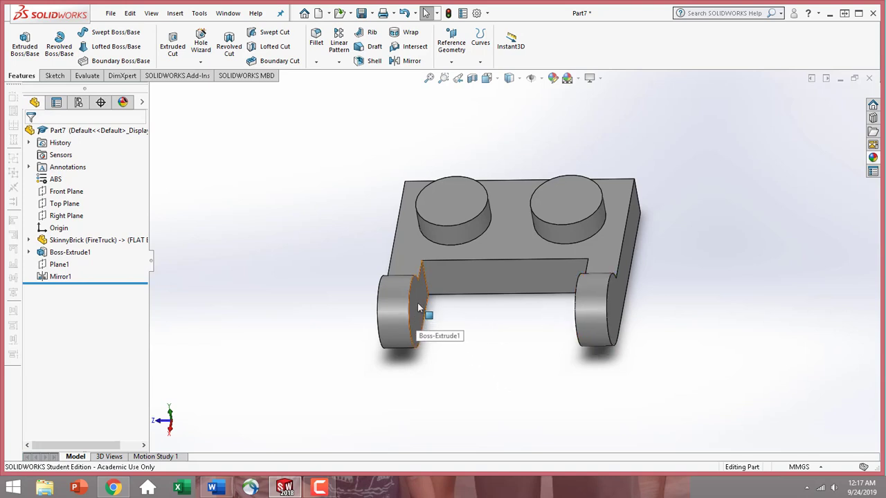
middle_click_drag(643, 357, 593, 336)
left_click(551, 317)
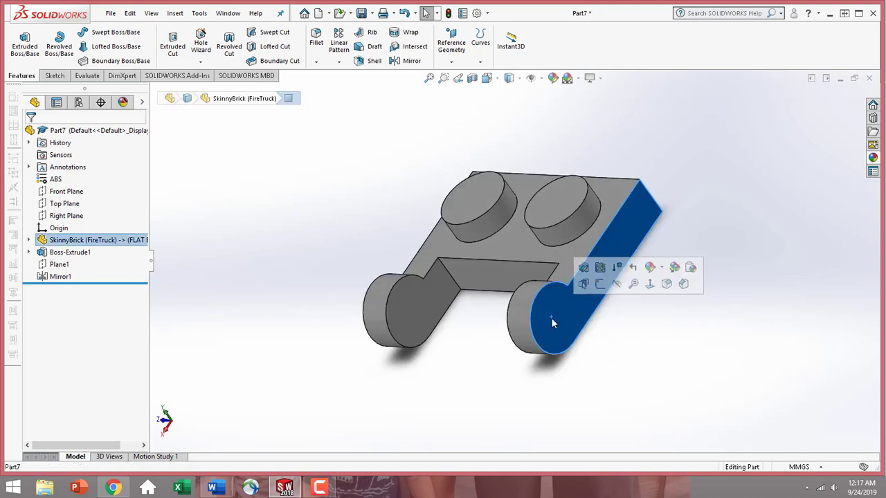
left_click(650, 292)
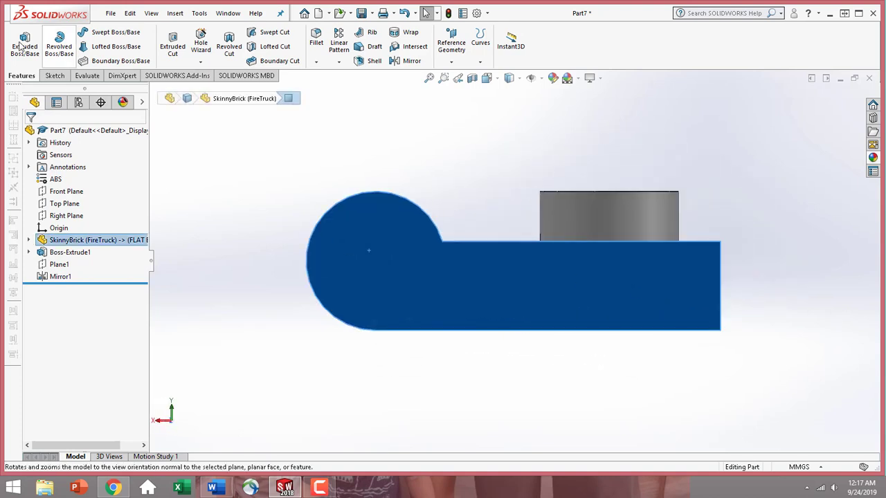
left_click(55, 76)
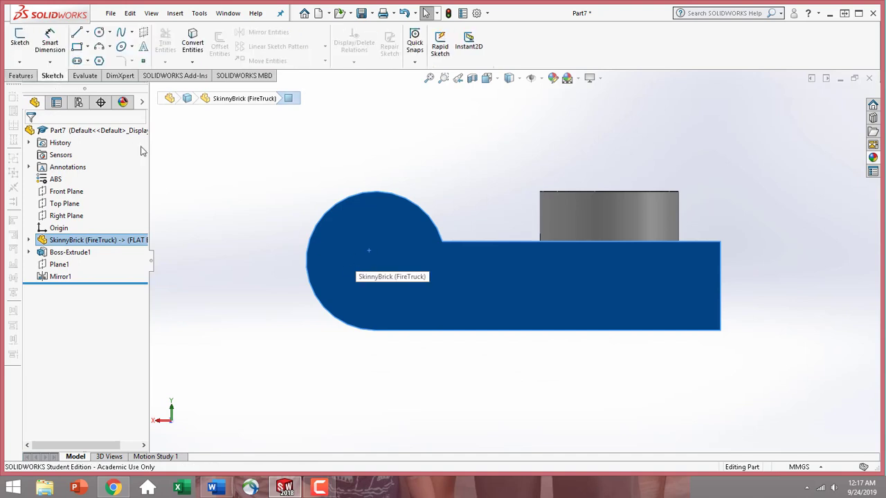
left_click(20, 49)
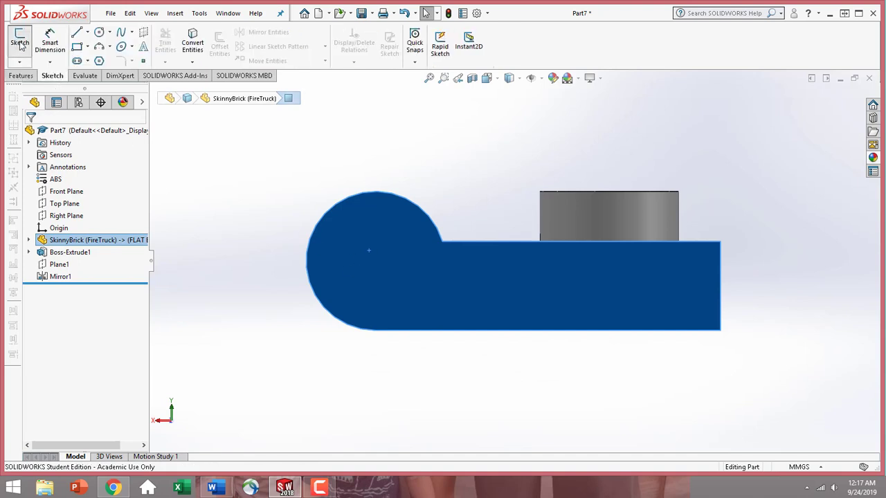
left_click(99, 32)
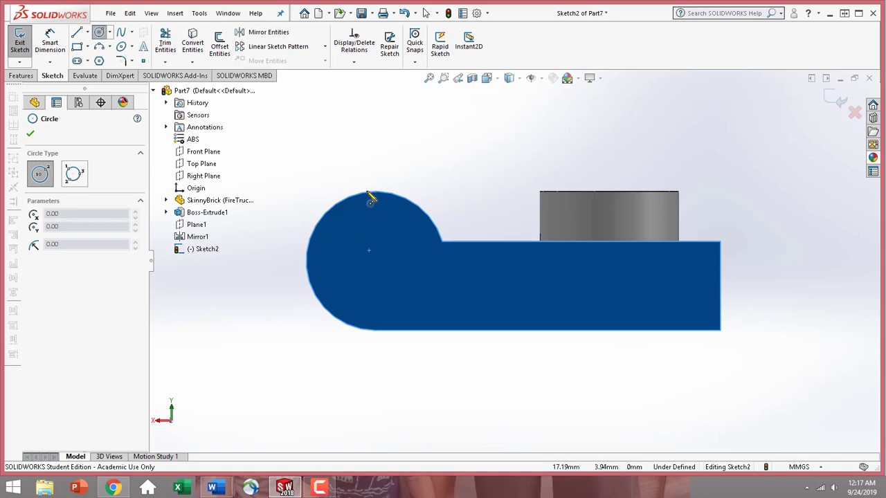
left_click(375, 261)
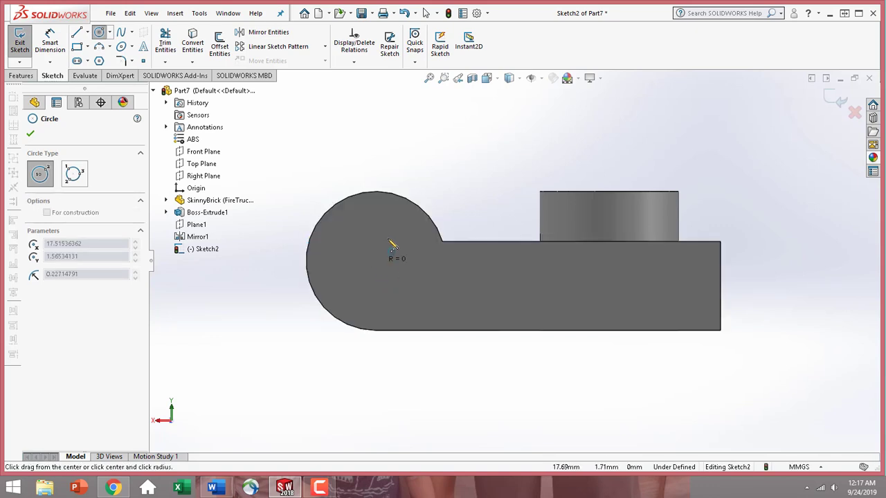
left_click(405, 220)
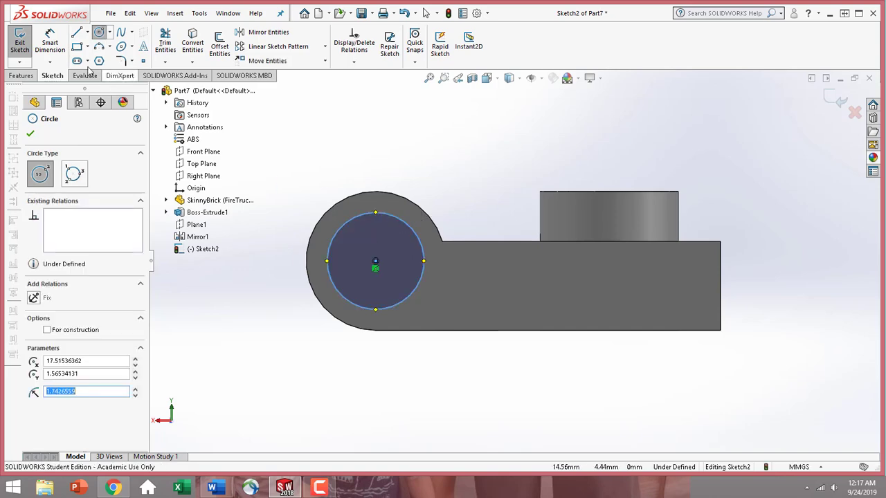
- Dimension the circle's diameter to 3.2 mm
left_click(50, 43)
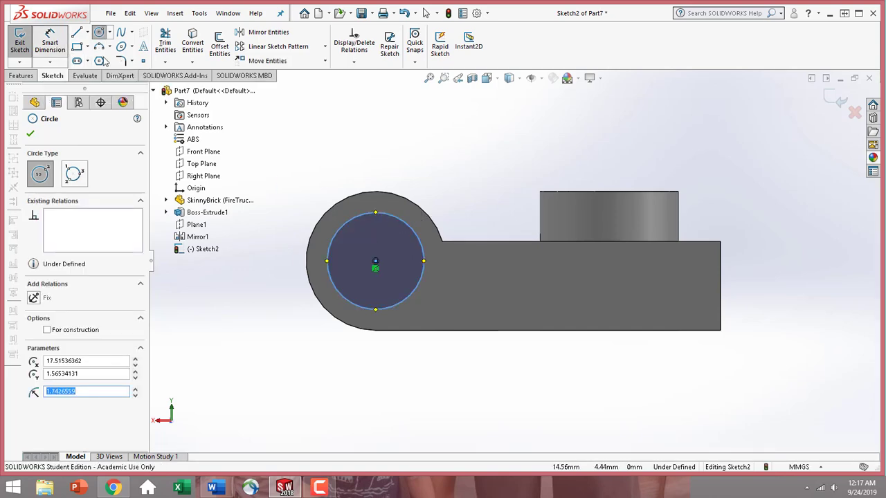
left_click(421, 289)
left_click(506, 144)
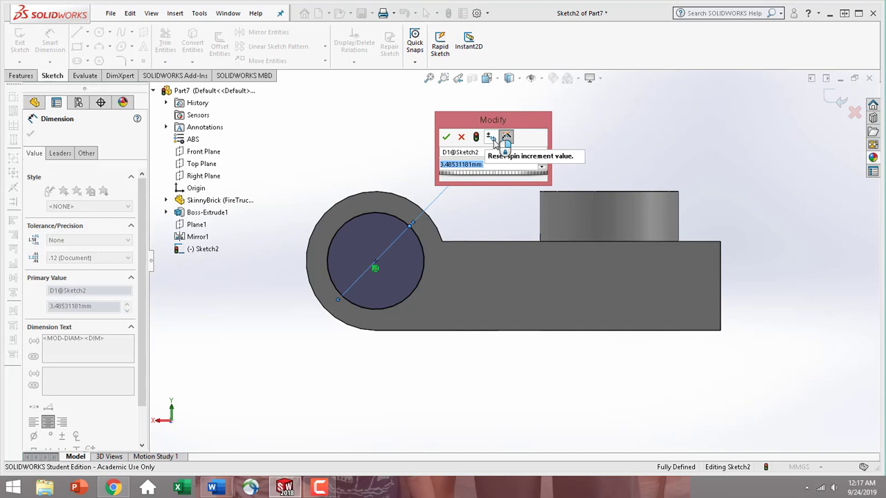
type("3.2")
key("Return")
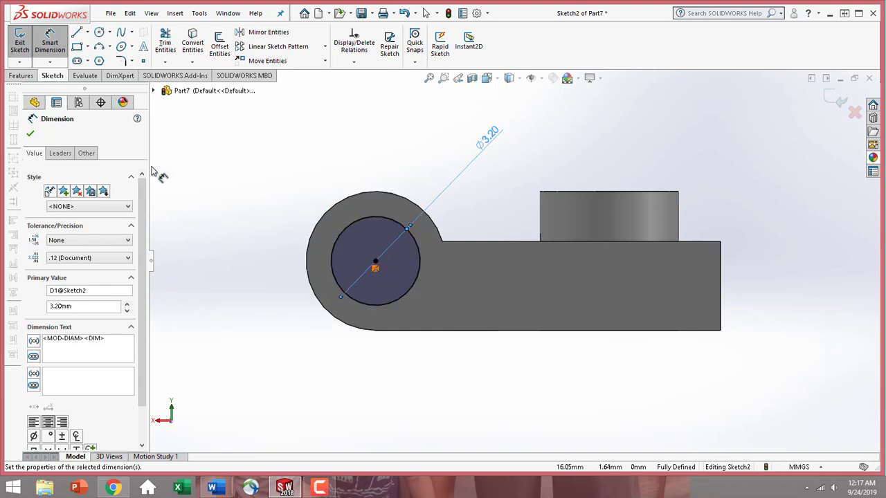
- Extrude the circle as a merged boss, Up To Surface, ending at the inner face of the opposite tab
left_click(20, 75)
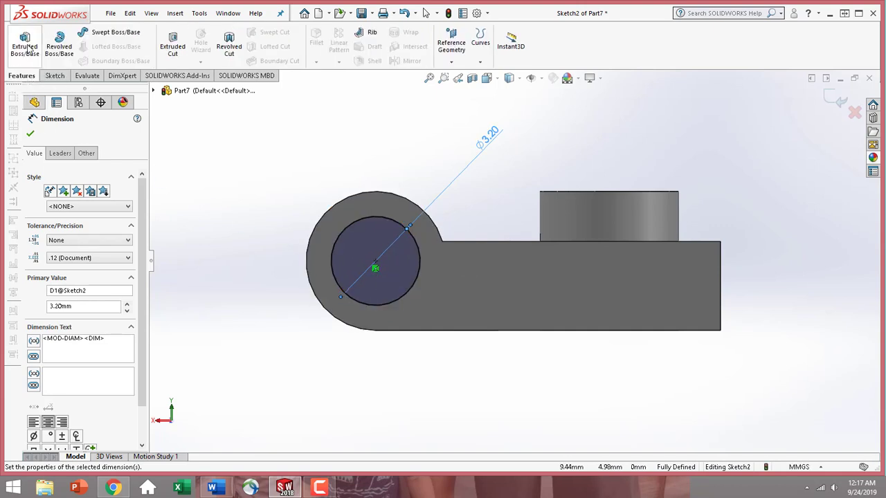
left_click(25, 46)
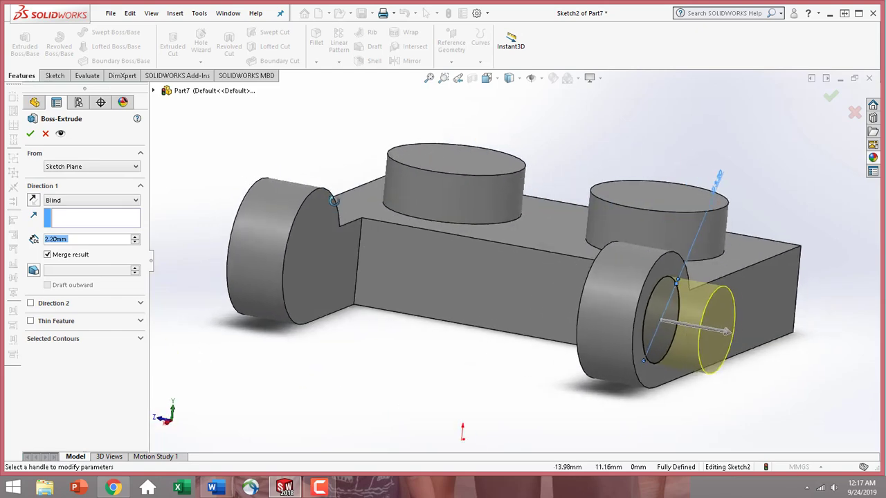
left_click(111, 202)
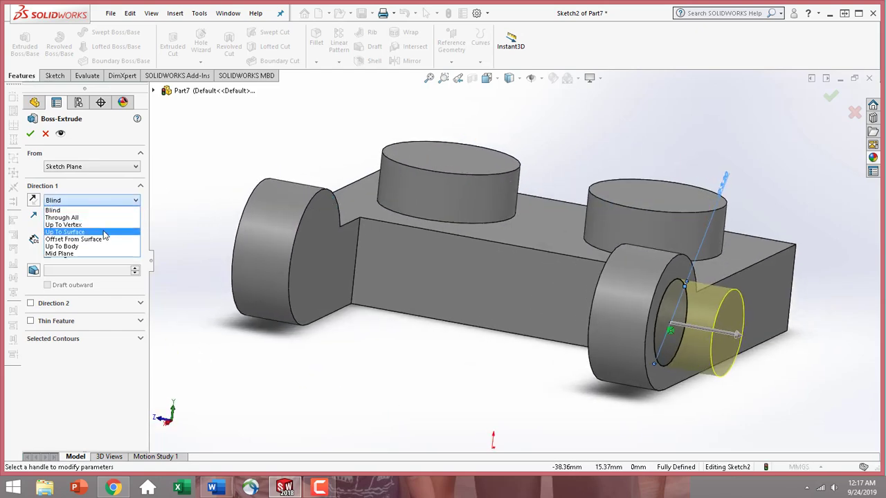
left_click(106, 232)
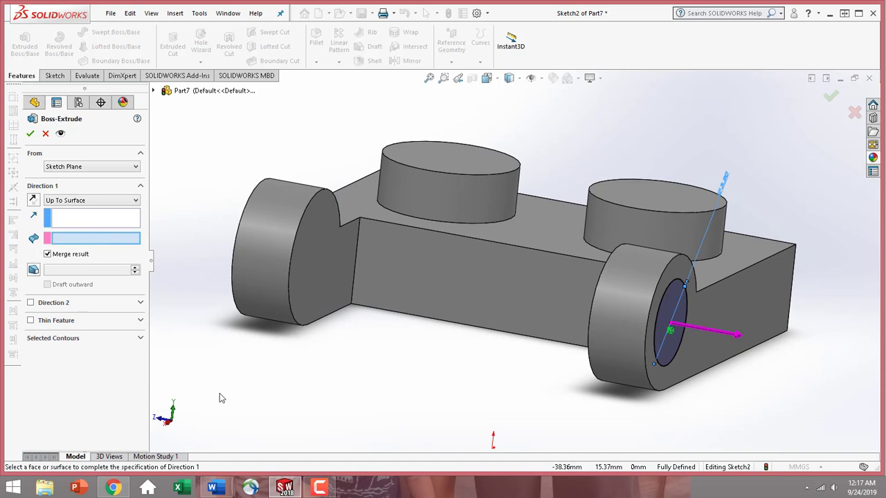
left_click(316, 297)
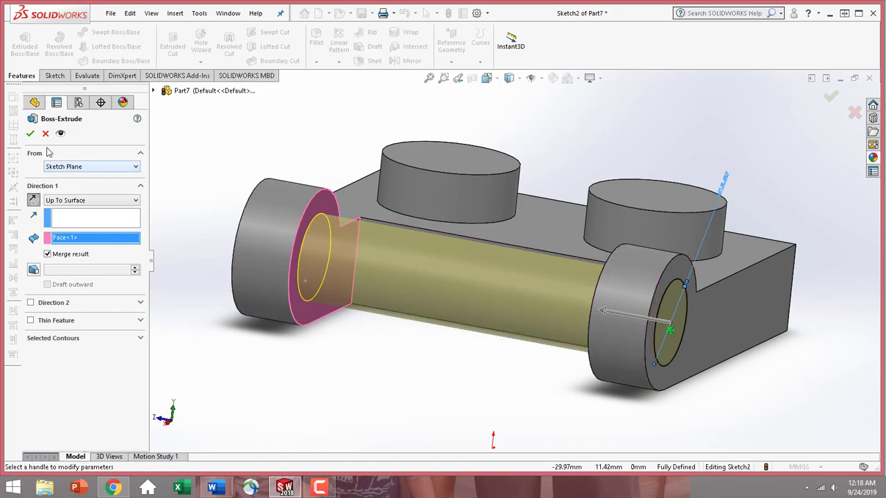
left_click(30, 133)
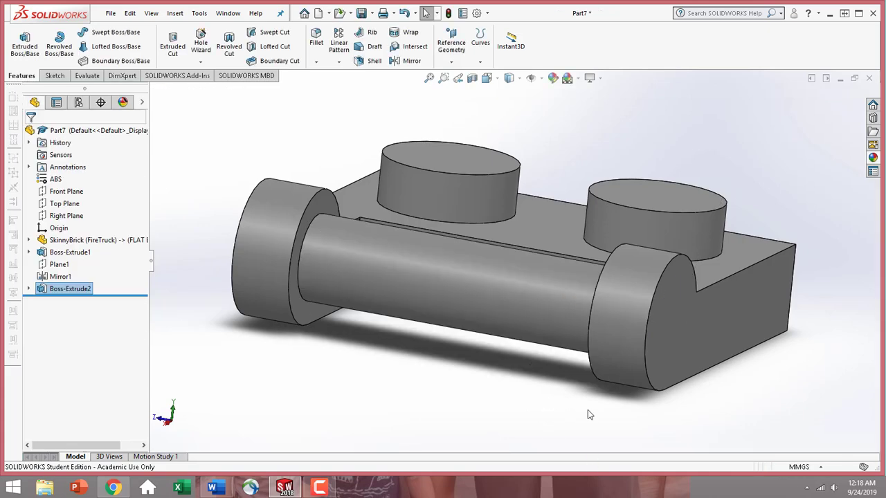
- Save the part as 4244627 in the LEGO PARTS (Fire Truck) folder
scroll(587, 412, "up", 5)
middle_click_drag(439, 317, 585, 351)
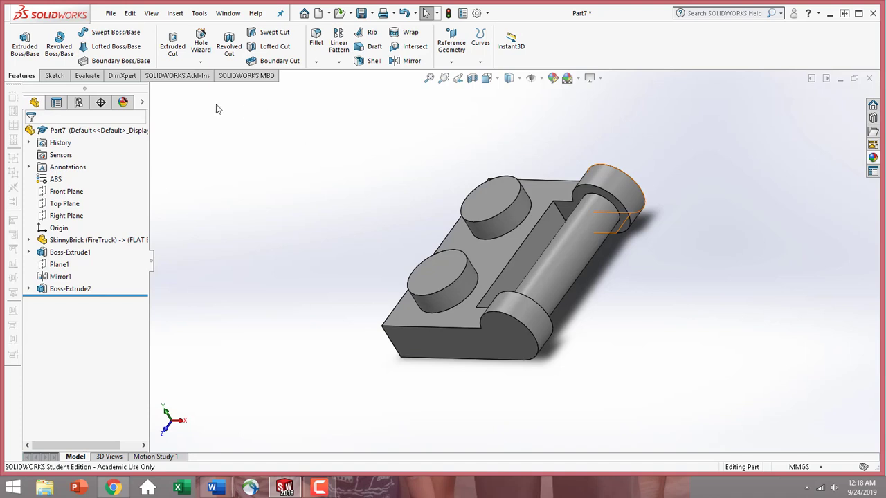
left_click(110, 14)
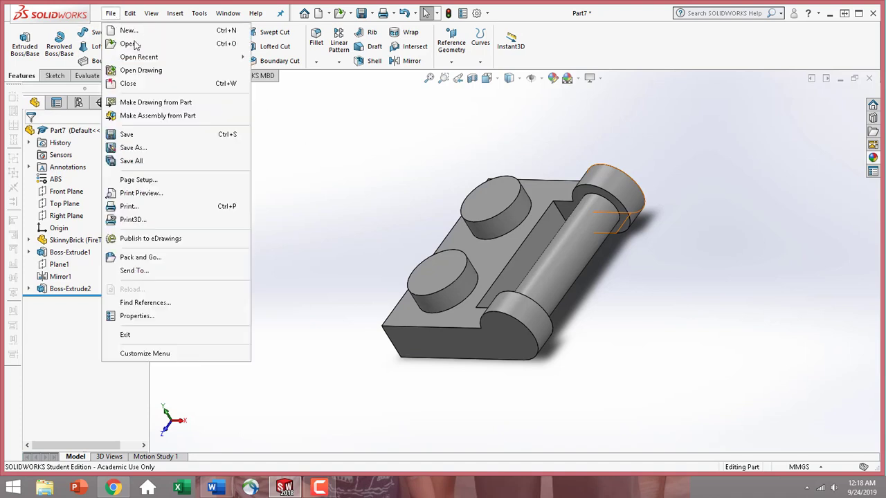
left_click(133, 148)
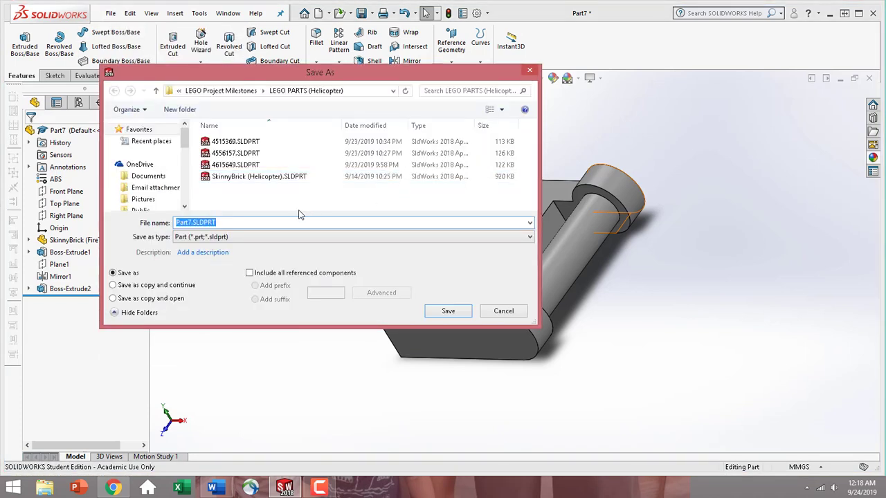
left_click(243, 90)
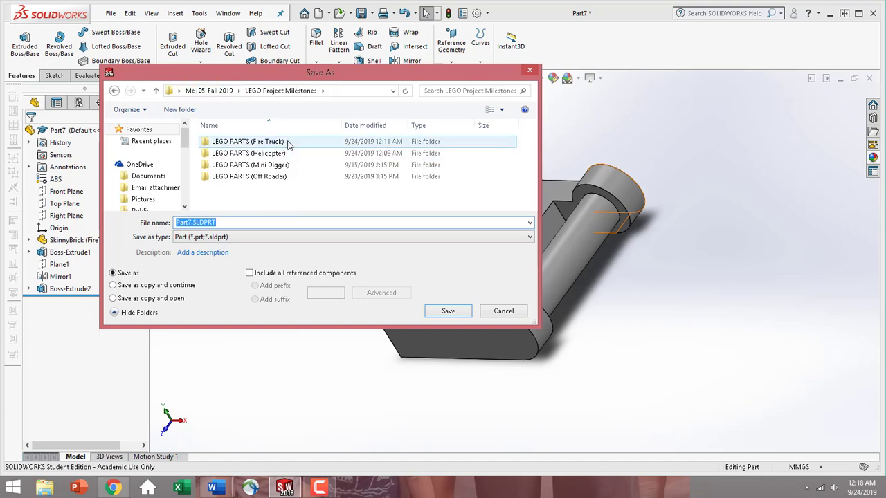
double_click(280, 145)
double_click(238, 222)
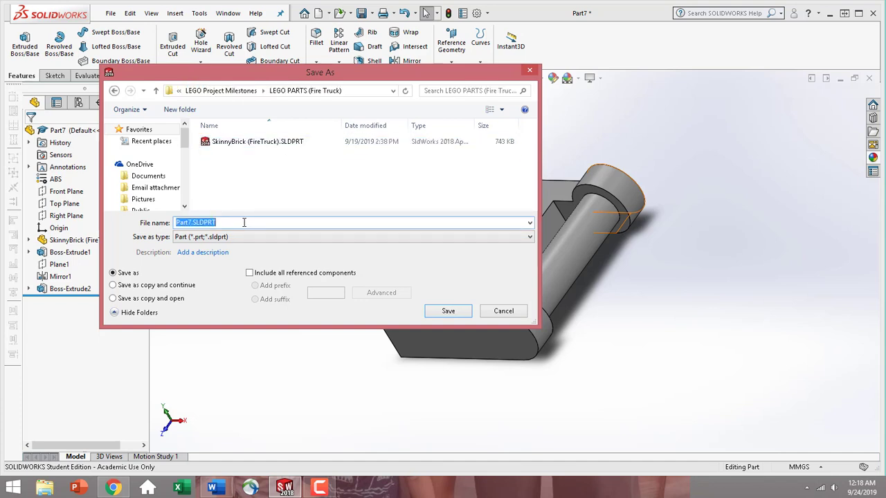
type("4244627")
left_click(448, 311)
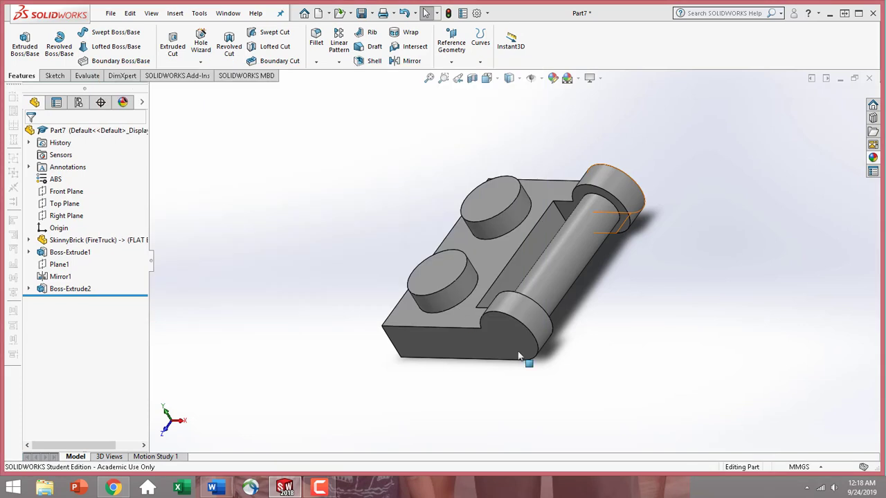
- Close the finished fire truck part and create a new part document
left_click(870, 78)
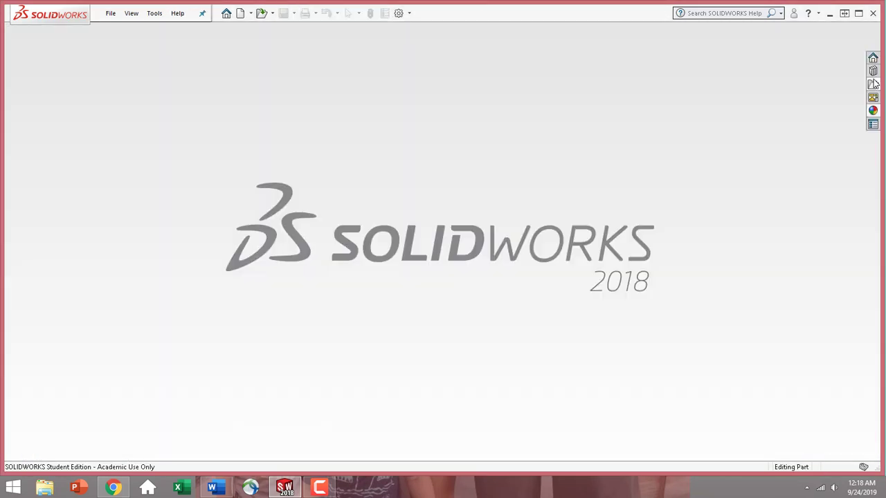
left_click(241, 14)
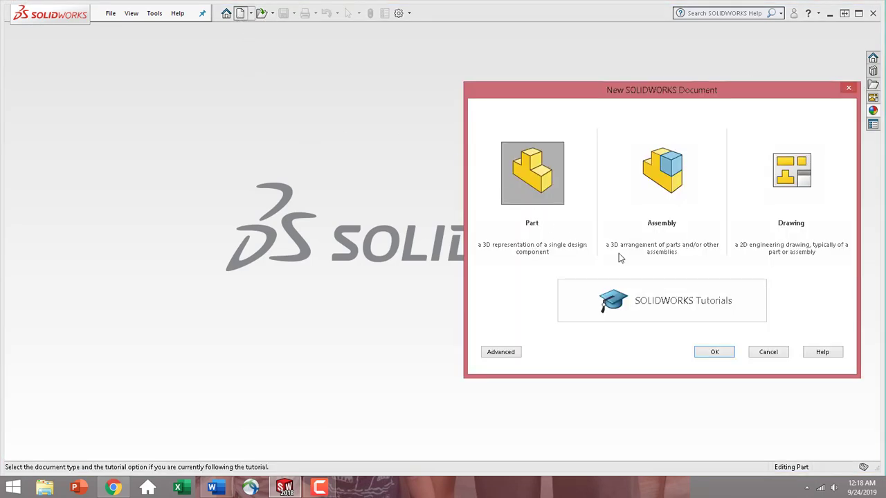
left_click(724, 354)
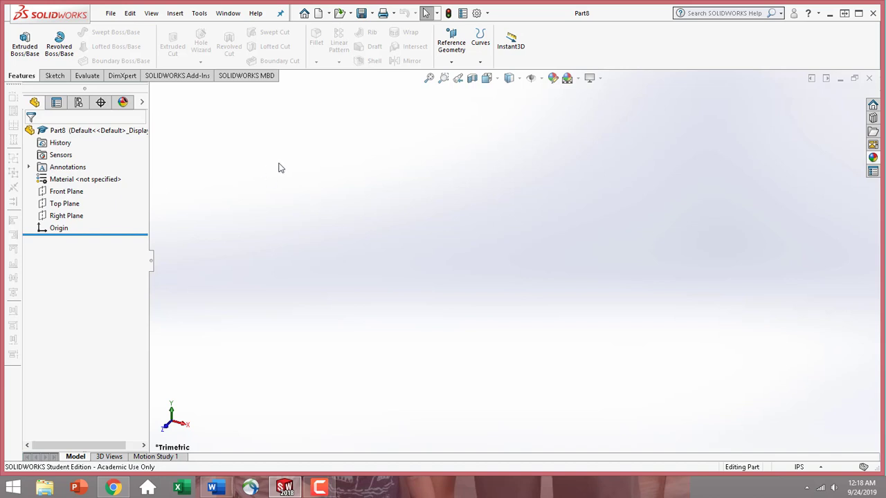
- Set the document units to MMGS and insert the SkinnyBrick (FireTruck) part, placing it freely in the model space
left_click(818, 468)
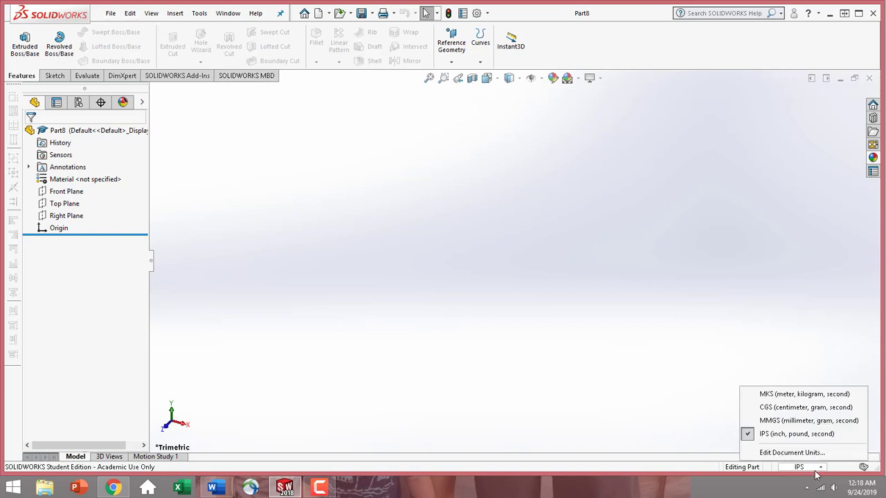
left_click(806, 421)
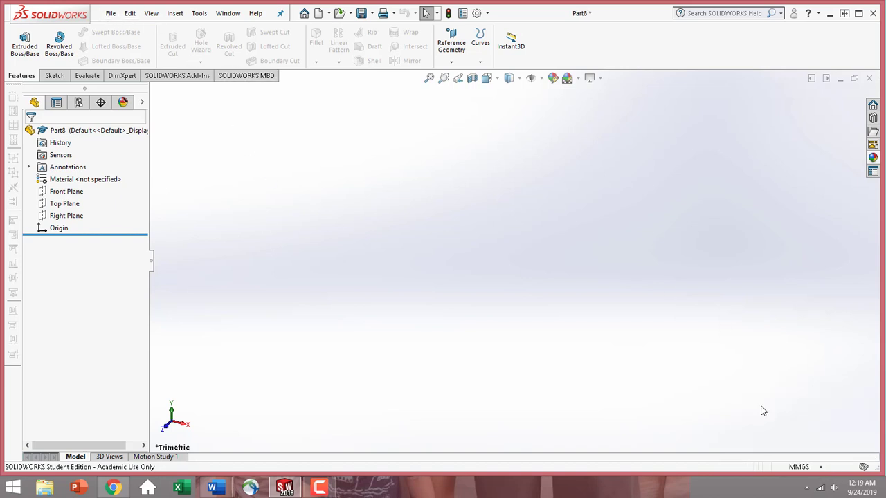
left_click(175, 14)
left_click(229, 263)
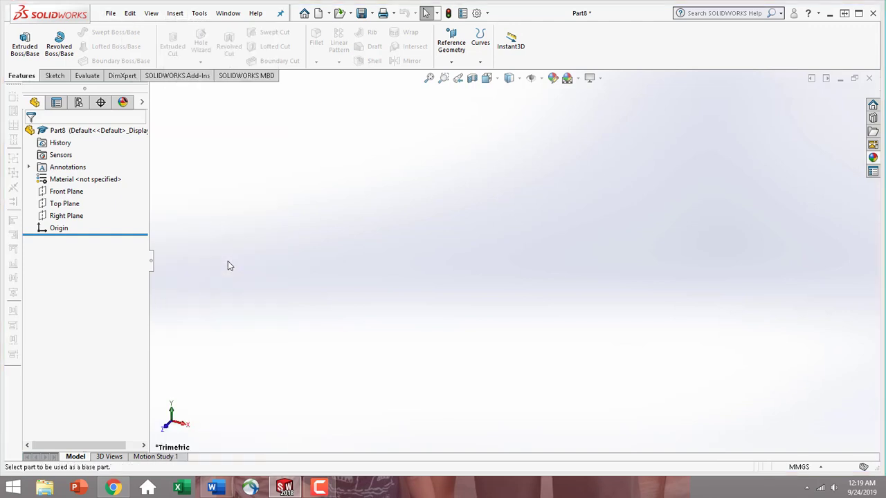
left_click(426, 160)
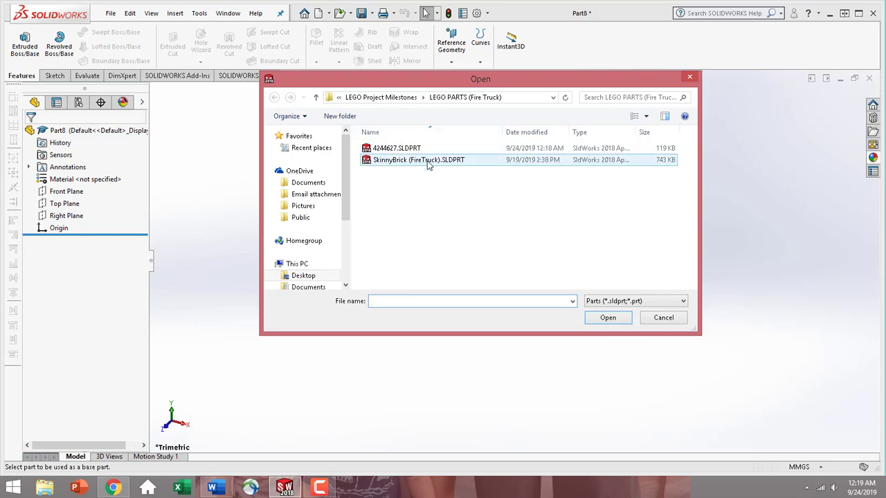
double_click(427, 161)
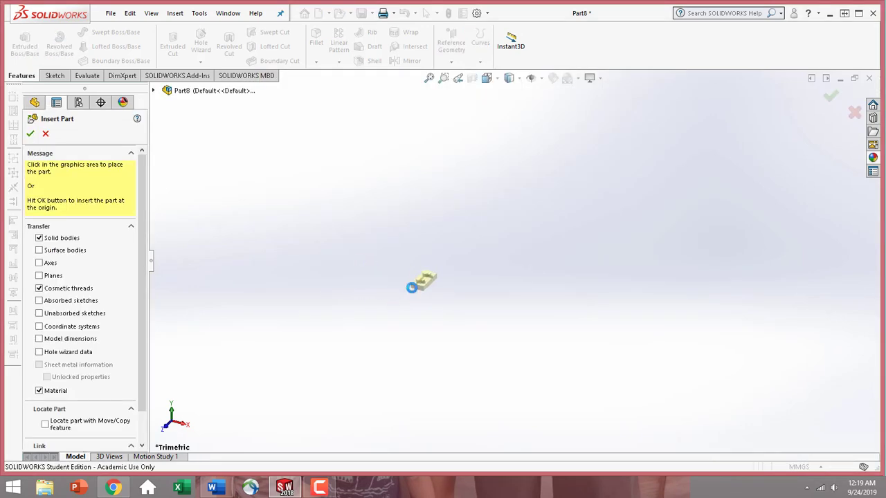
left_click(412, 287)
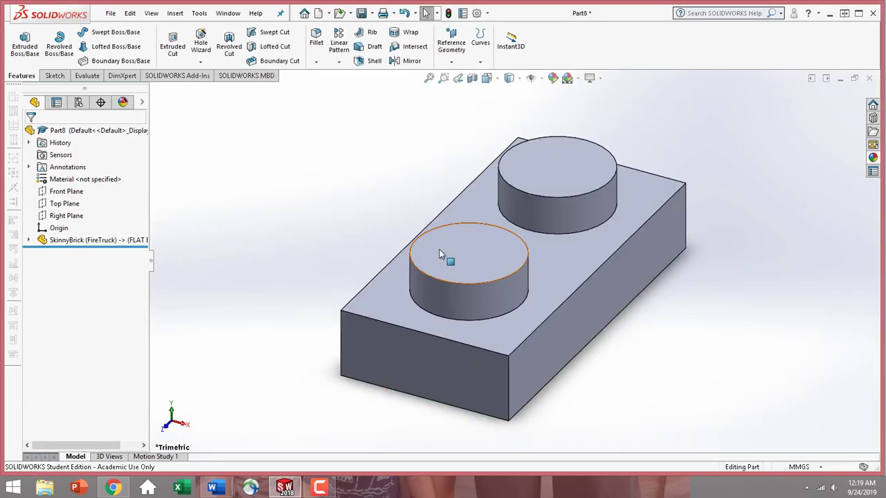
- Assign the ABS plastic material to the part
left_click(77, 182)
right_click(77, 182)
left_click(104, 190)
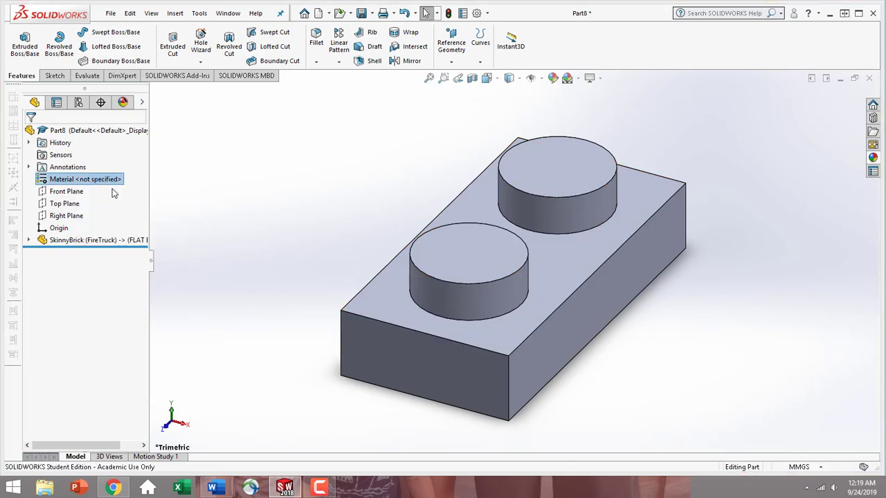
left_click_drag(394, 192, 392, 317)
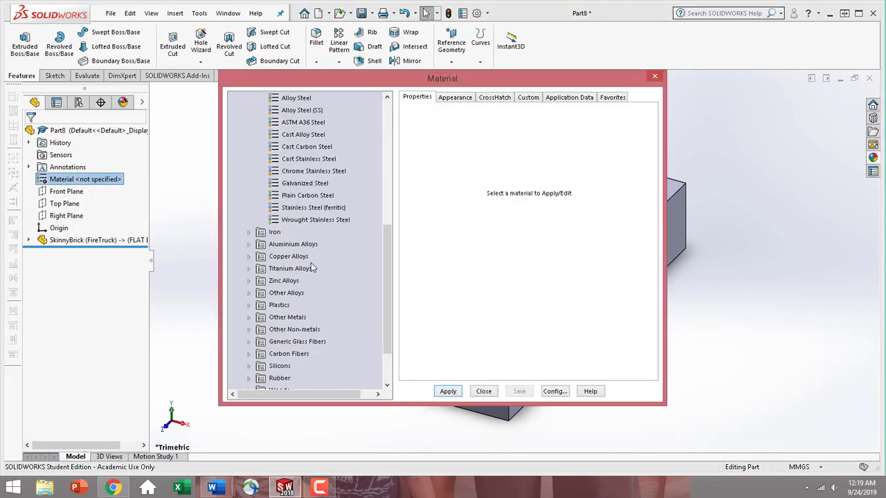
left_click(249, 305)
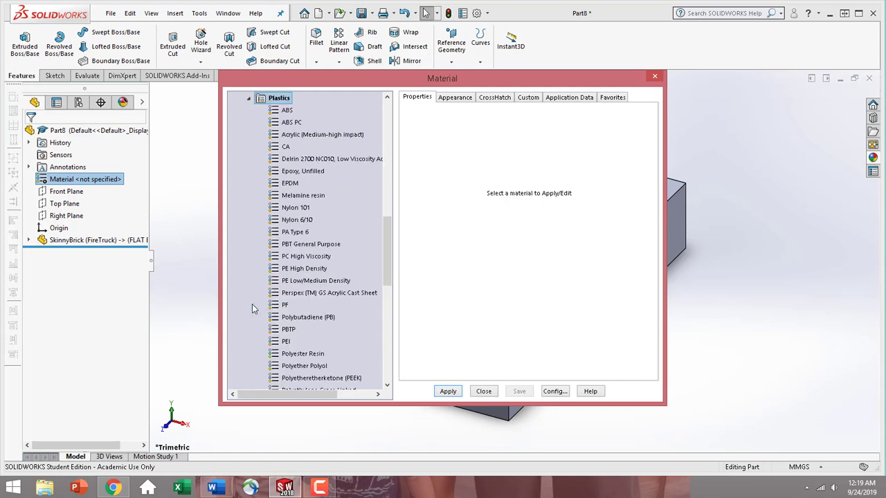
left_click(287, 110)
left_click(447, 391)
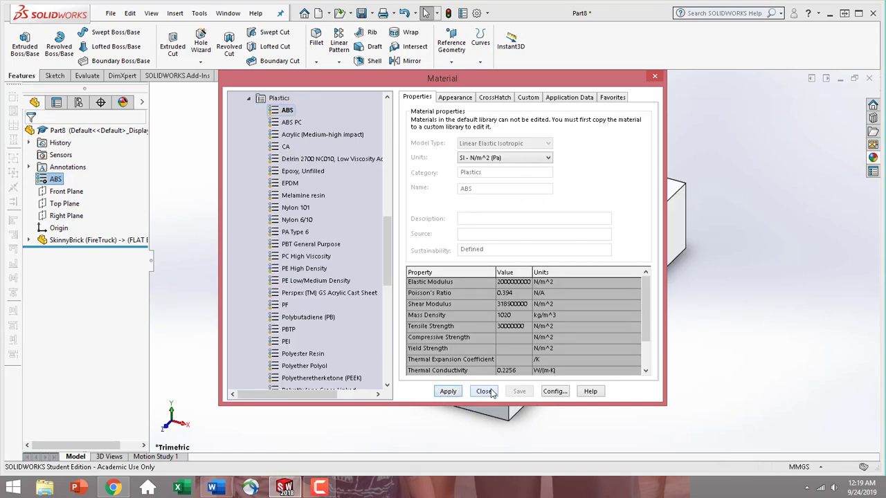
left_click(484, 392)
- Apply a red appearance from the standard colours to the whole part
left_click(561, 269)
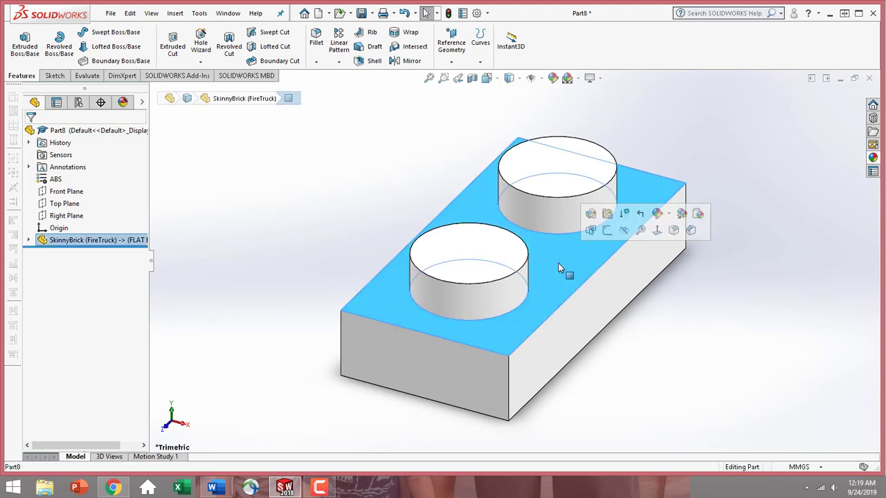
left_click(658, 215)
left_click(684, 275)
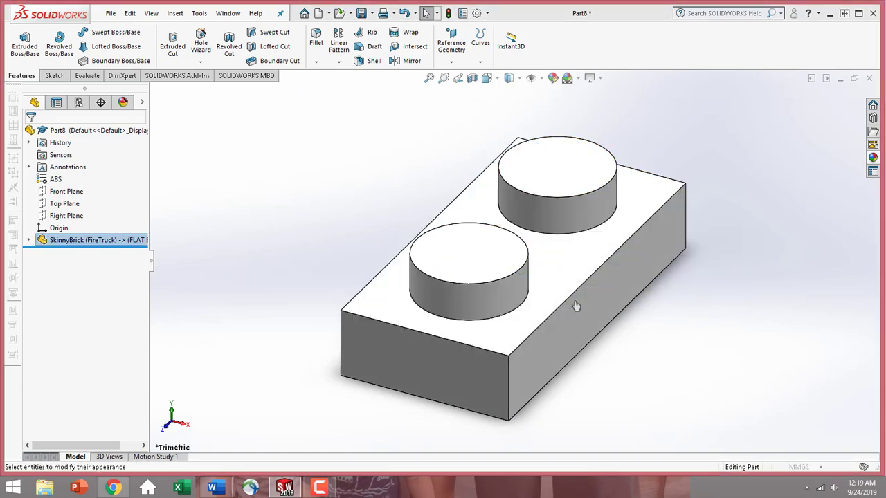
left_click(61, 367)
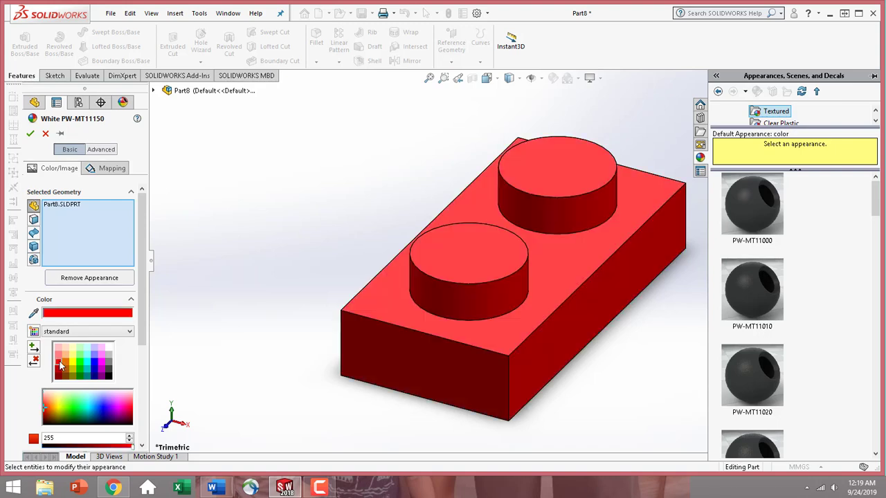
left_click(30, 133)
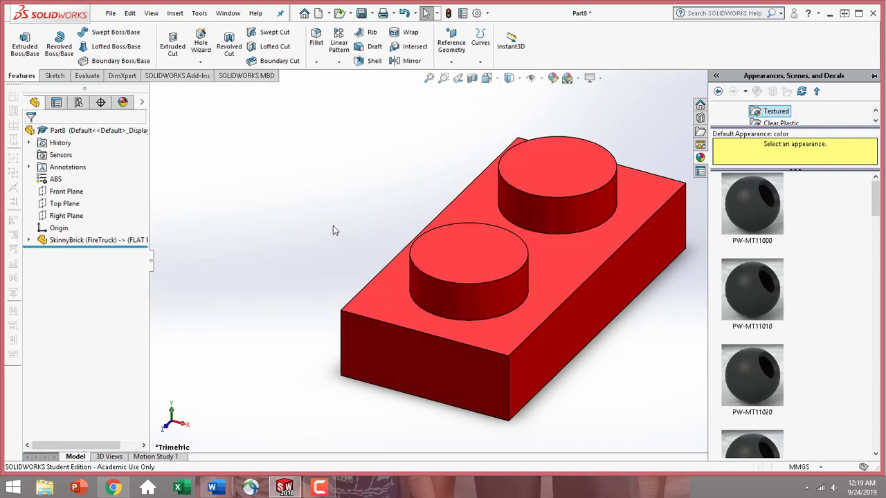
- Sketch a corner rectangle about 26 by 7 mm on the brick's long side face, extending past both ends and below the brick
scroll(588, 304, "up", 2)
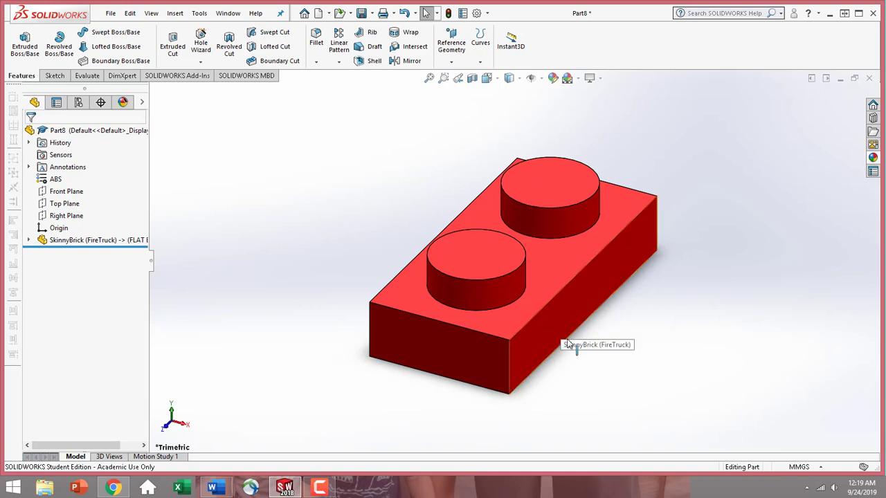
left_click(593, 290)
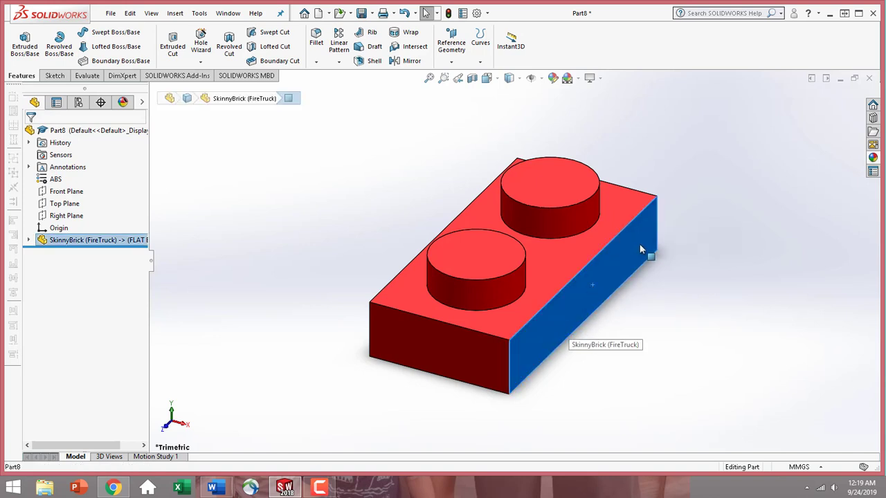
left_click(738, 214)
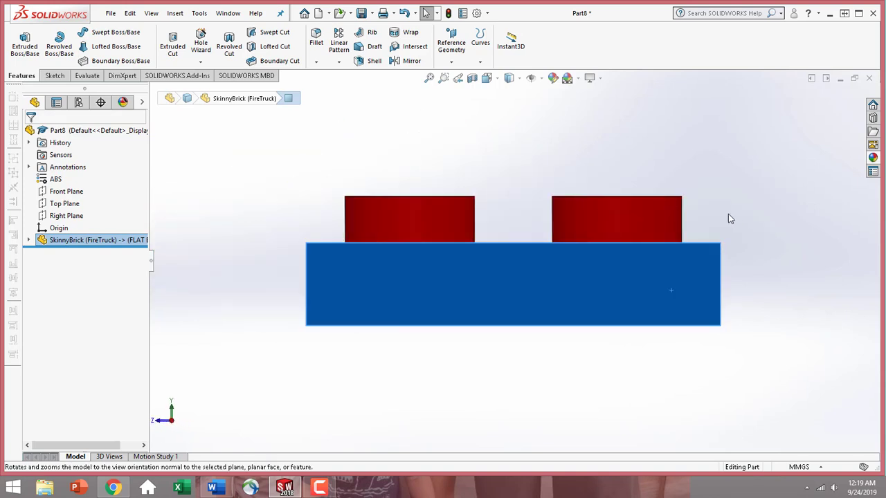
left_click(54, 76)
left_click(20, 43)
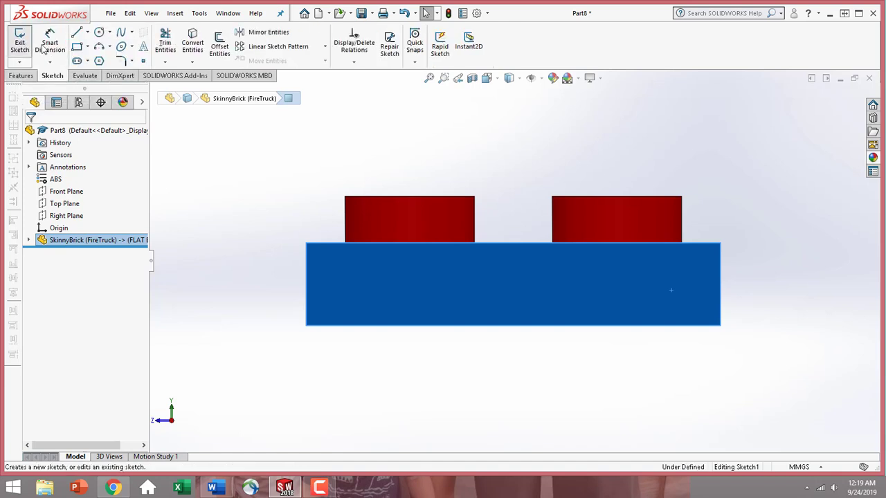
left_click(77, 47)
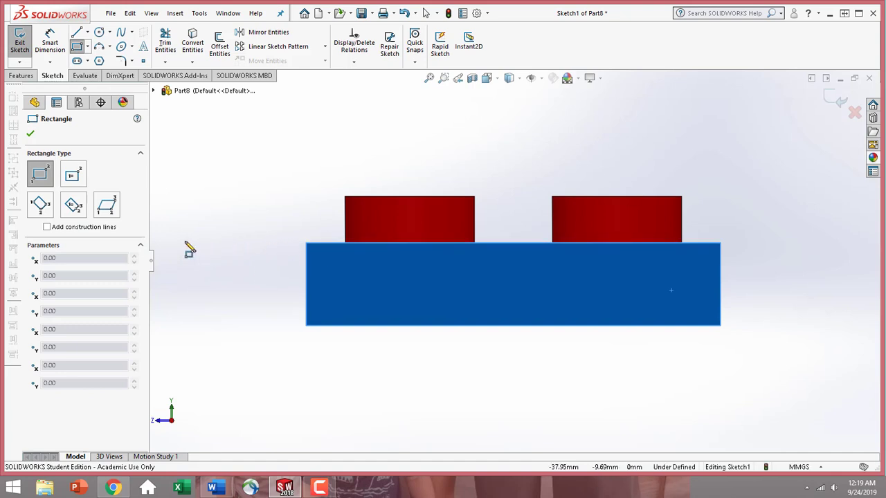
mouse_move(185, 242)
left_mouse_down()
mouse_move(511, 282)
mouse_move(754, 411)
mouse_move(859, 436)
mouse_move(811, 423)
mouse_move(863, 425)
left_mouse_up()
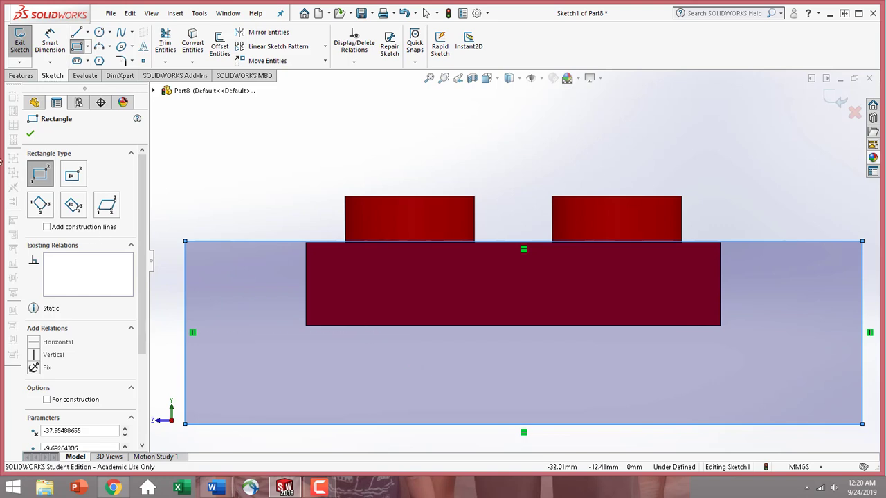
- Dimension the rectangle's vertical side to 13 mm
left_click(59, 43)
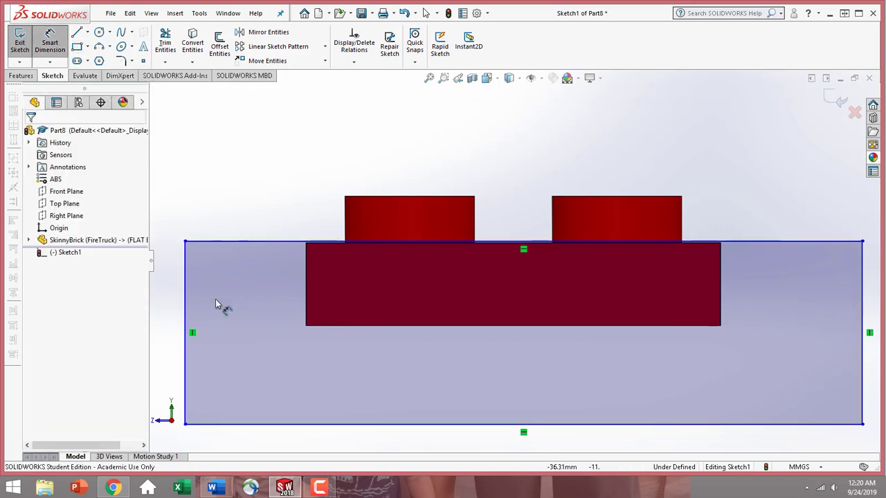
left_click(184, 310)
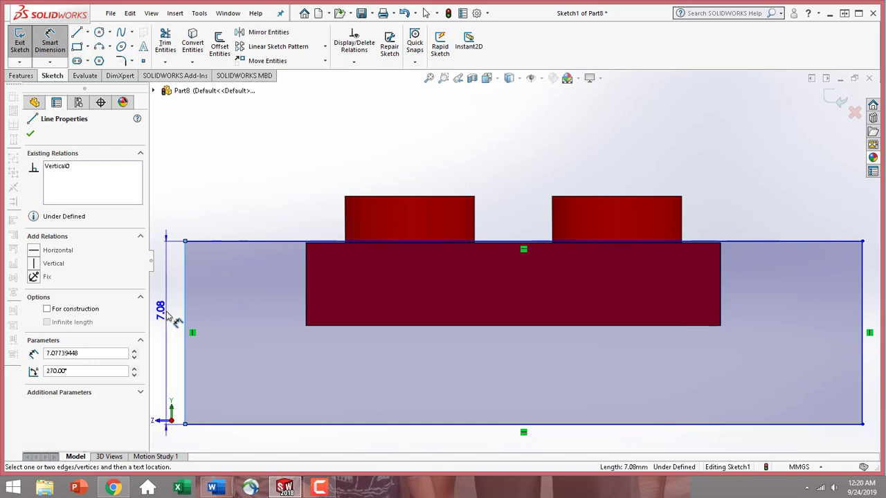
left_click(169, 312)
type("13")
key("Return")
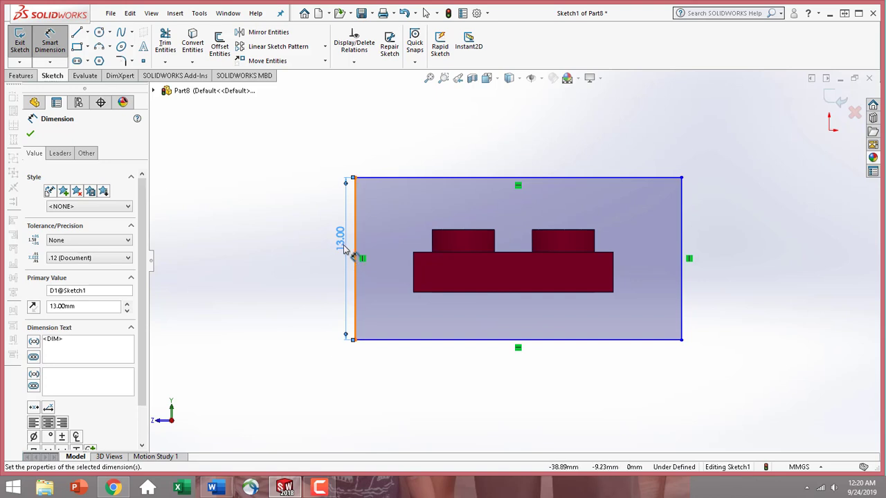
- Change the rectangle's height dimension to 5.2 mm
double_click(343, 249)
left_click(340, 243)
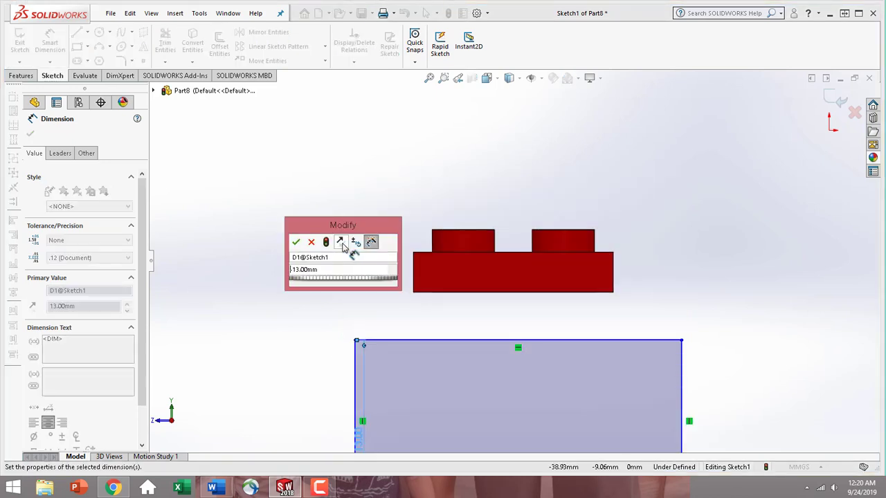
type("7.8")
key("Return")
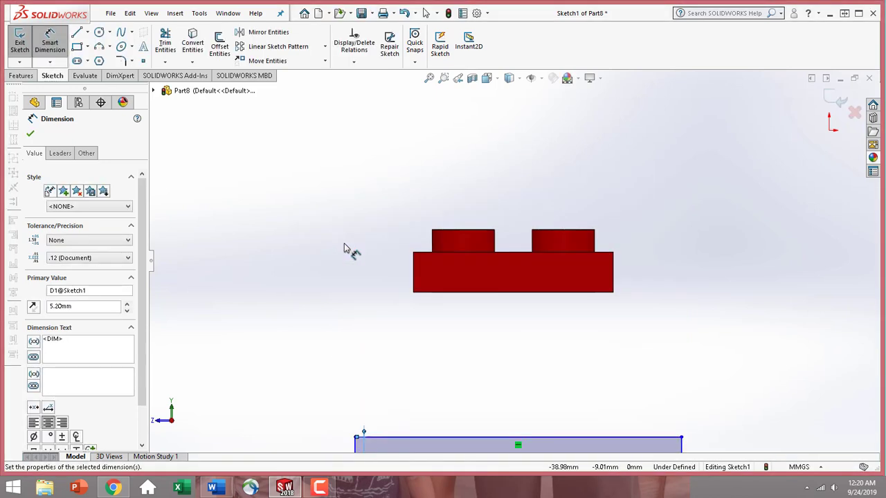
- Move the height dimension clear of the rectangle and set it to 7.8 mm
scroll(520, 323, "up", 4)
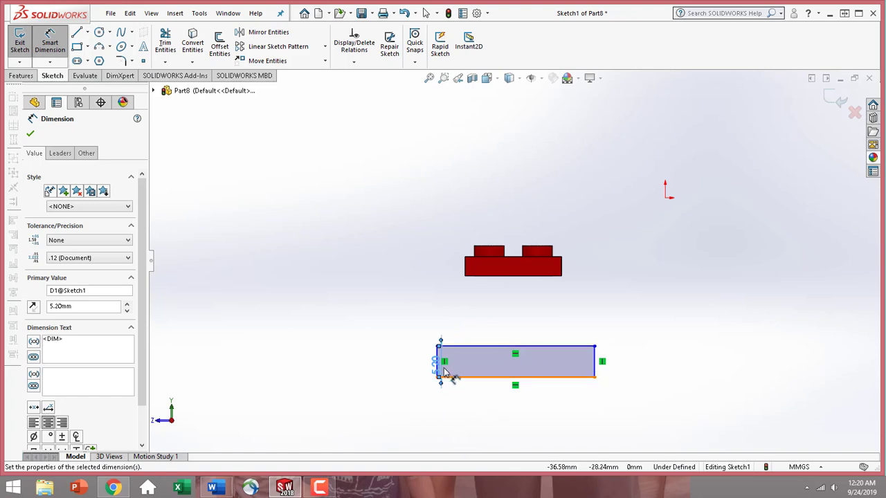
left_click_drag(443, 370, 378, 359)
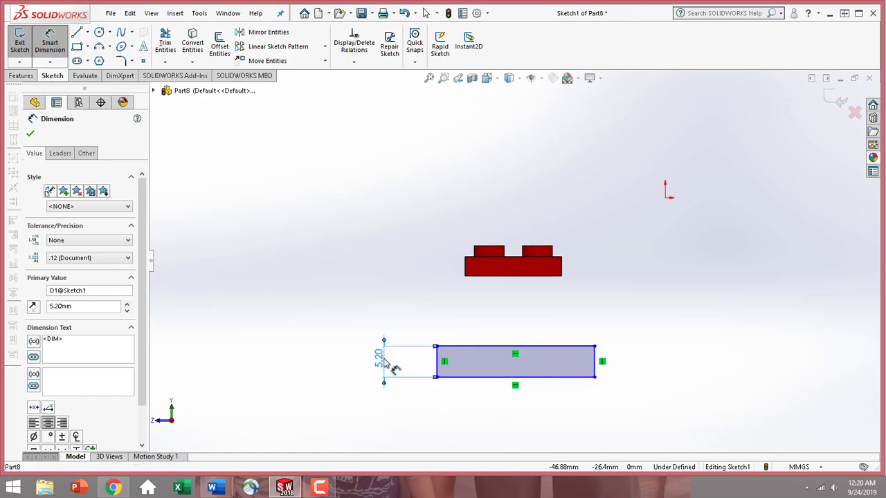
double_click(381, 365)
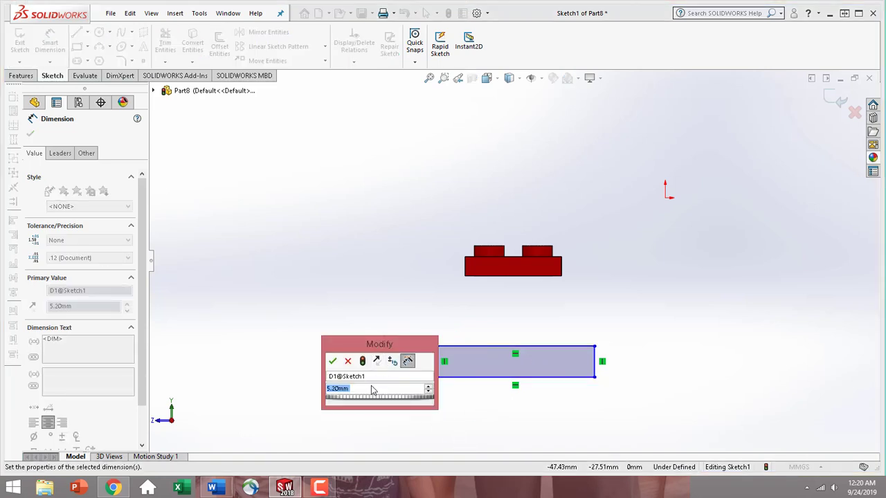
type("7.8")
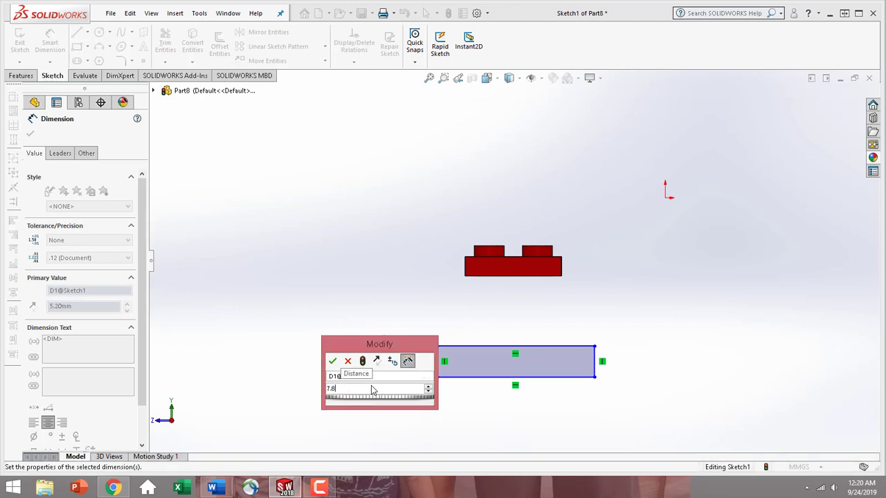
key("Return")
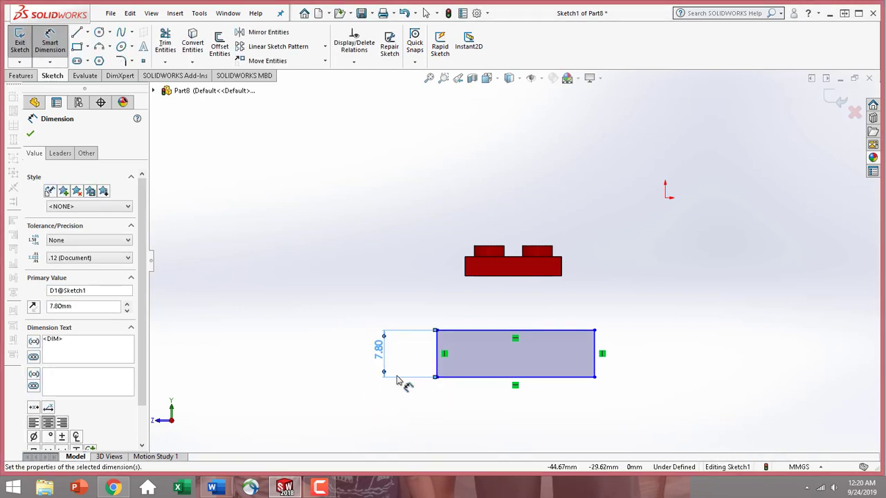
- Dimension the rectangle's horizontal length to 37 mm
left_click(485, 331)
left_click(499, 310)
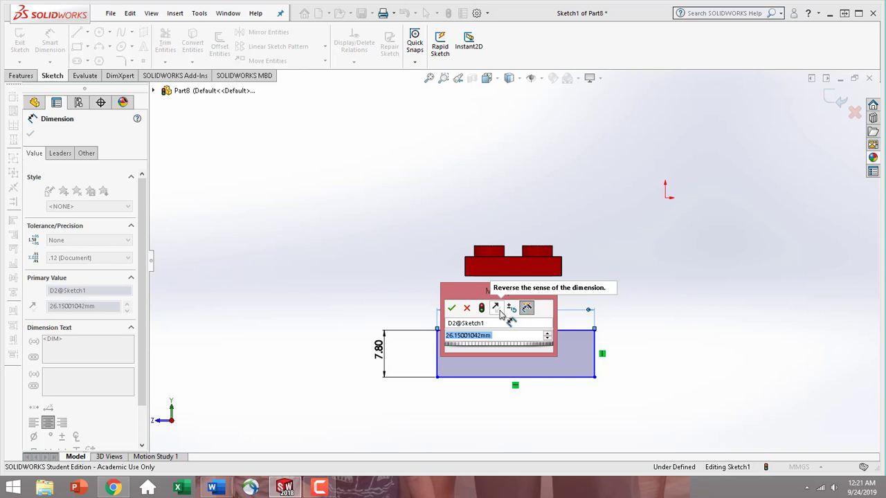
type("37")
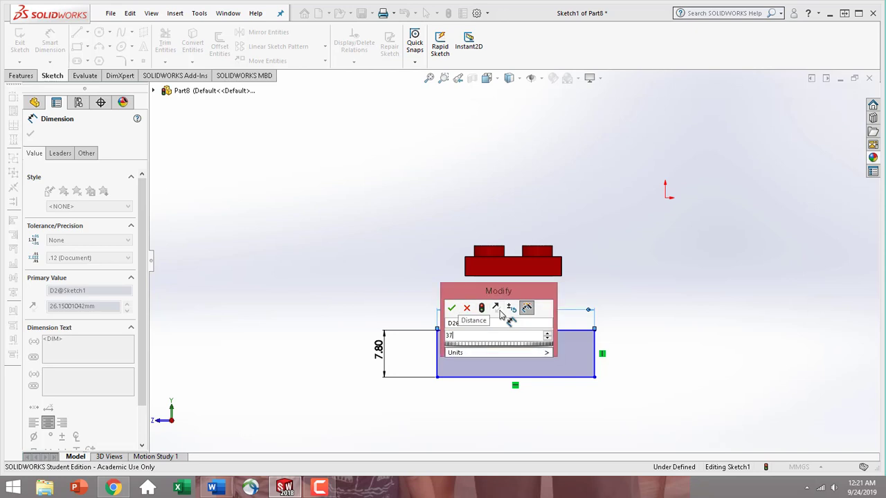
key("Return")
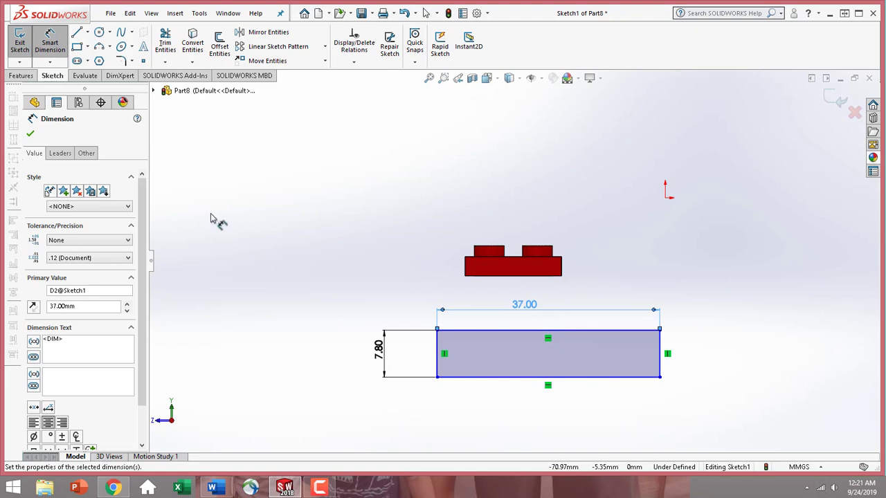
left_click(30, 135)
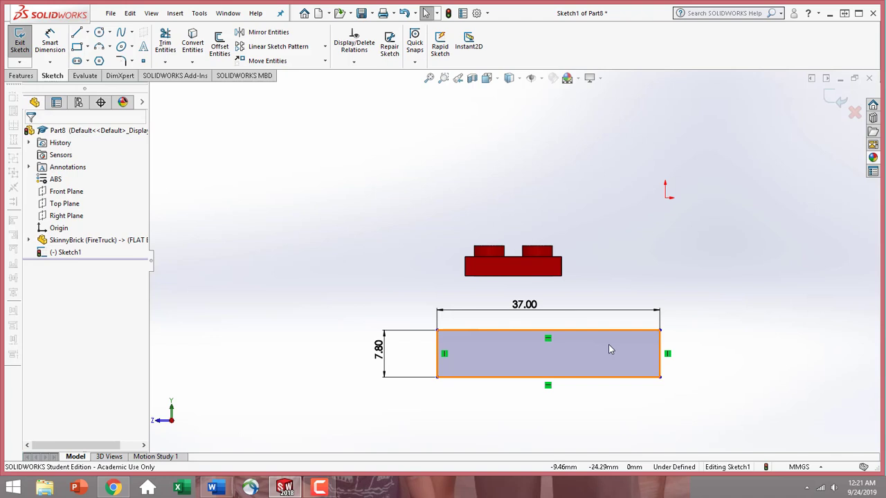
- Change the rectangle's horizontal length dimension to 32 mm
double_click(539, 308)
type("32")
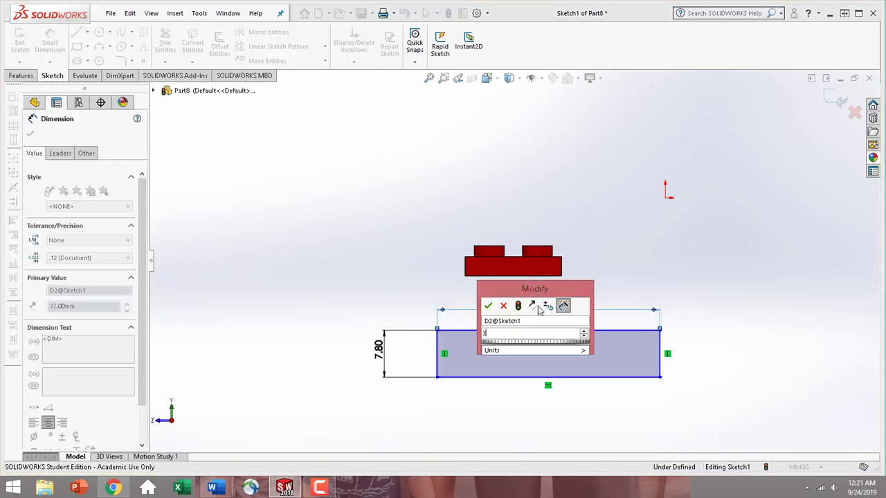
key("Return")
left_click(31, 135)
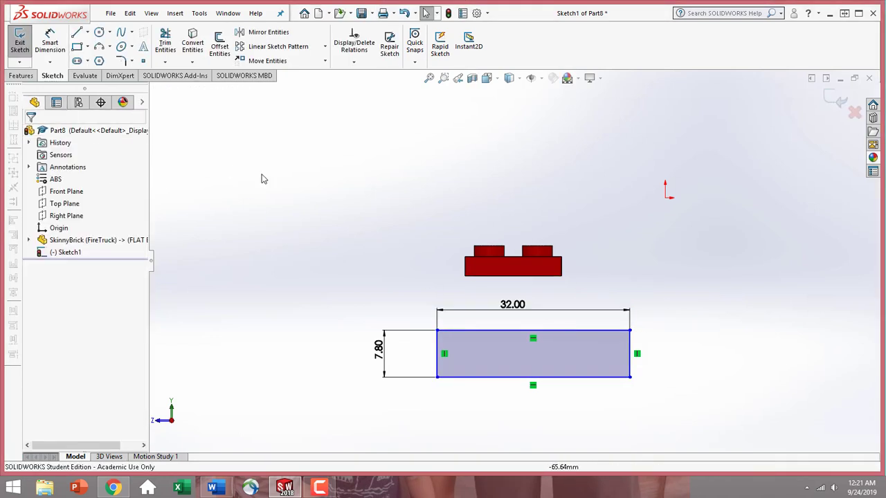
- Make the rectangle's top line collinear with the top edge of the brick's body, below the studs
scroll(602, 292, "down", 1)
scroll(602, 291, "down", 1)
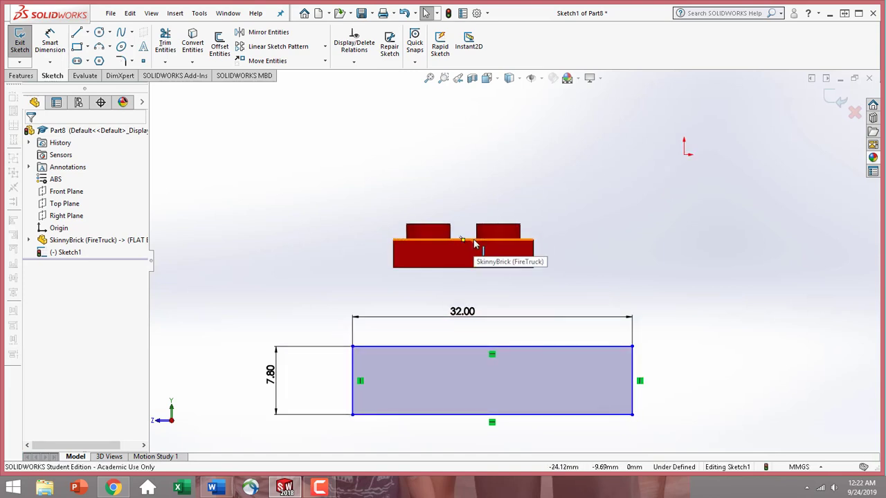
left_click(475, 242)
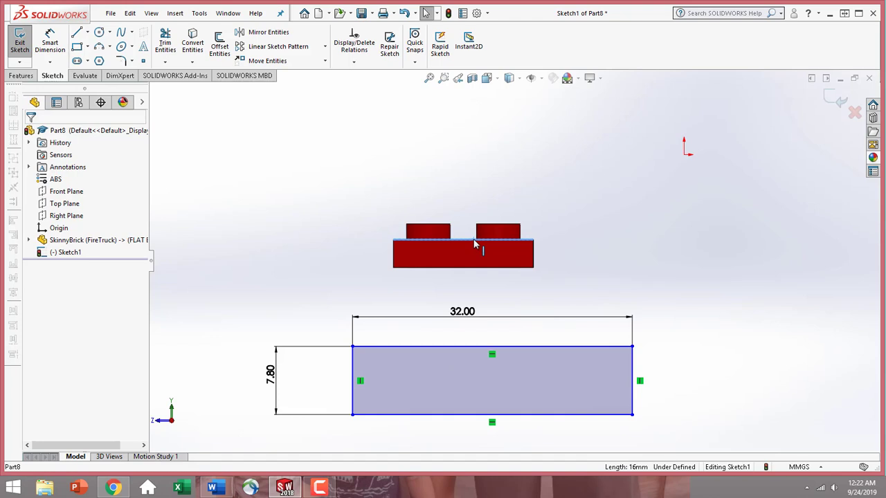
left_click(557, 347, "ctrl")
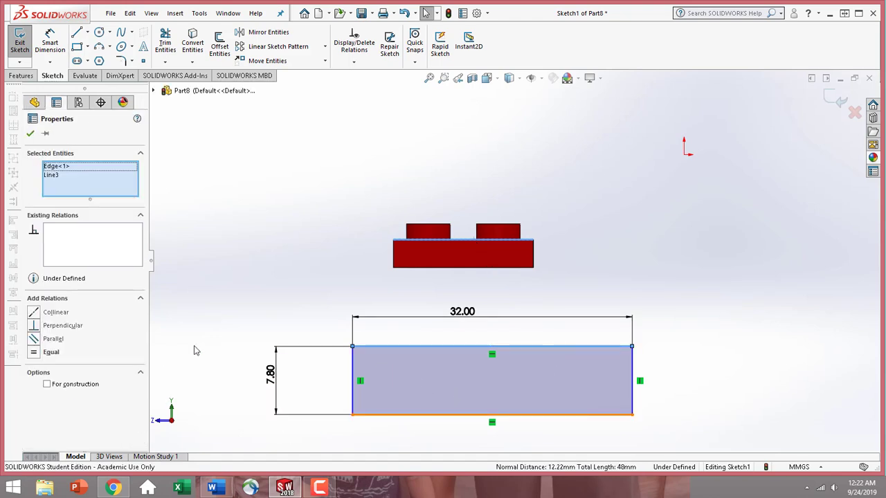
left_click(36, 315)
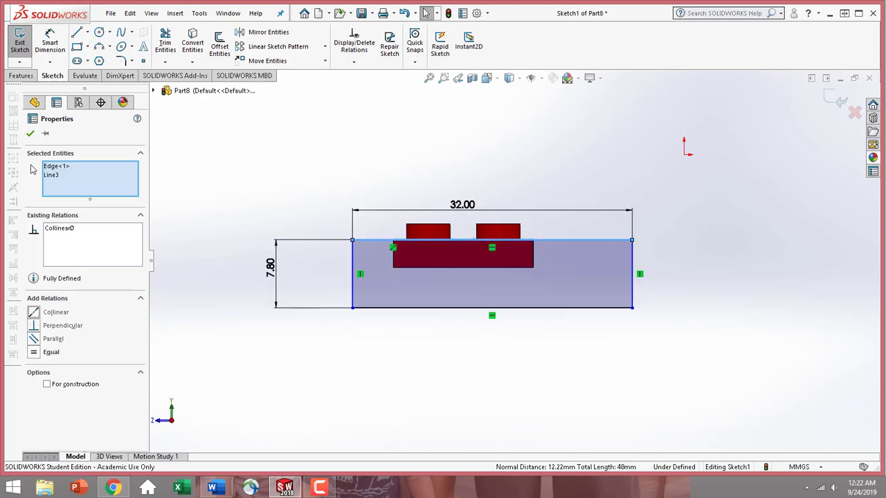
left_click(30, 134)
scroll(475, 276, "down", 5)
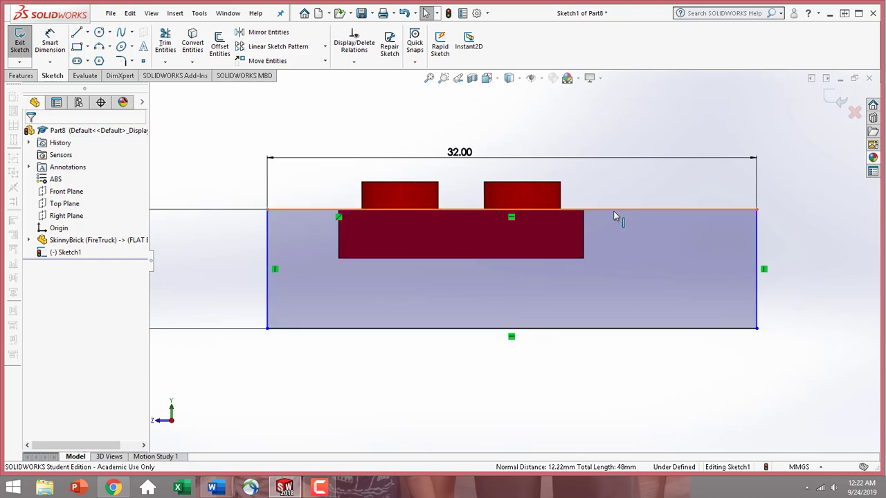
left_click(511, 330)
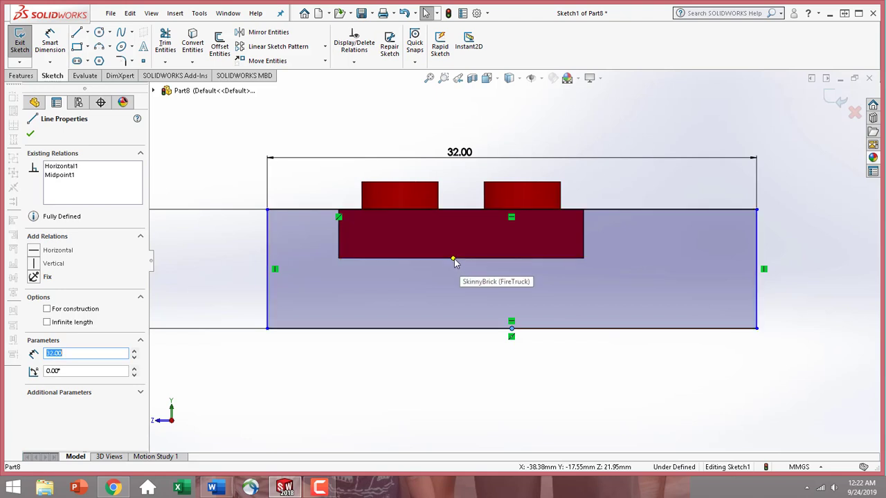
left_click(453, 260)
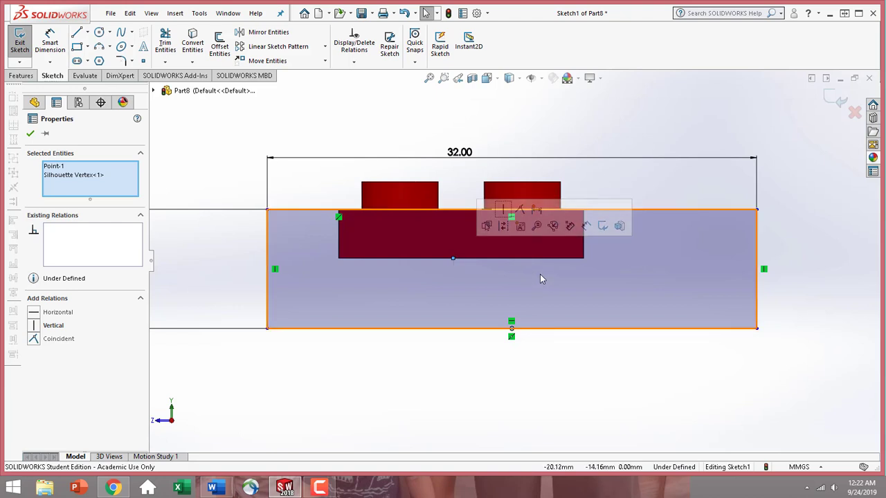
left_click(77, 177)
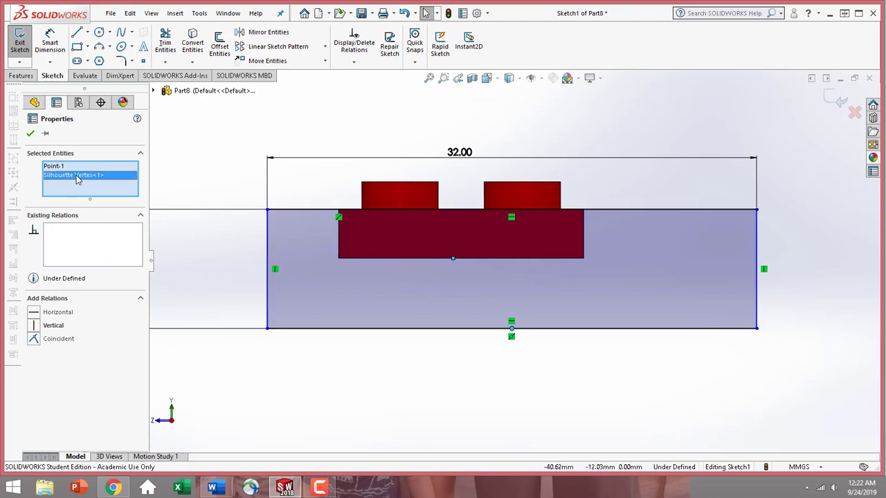
key("Delete")
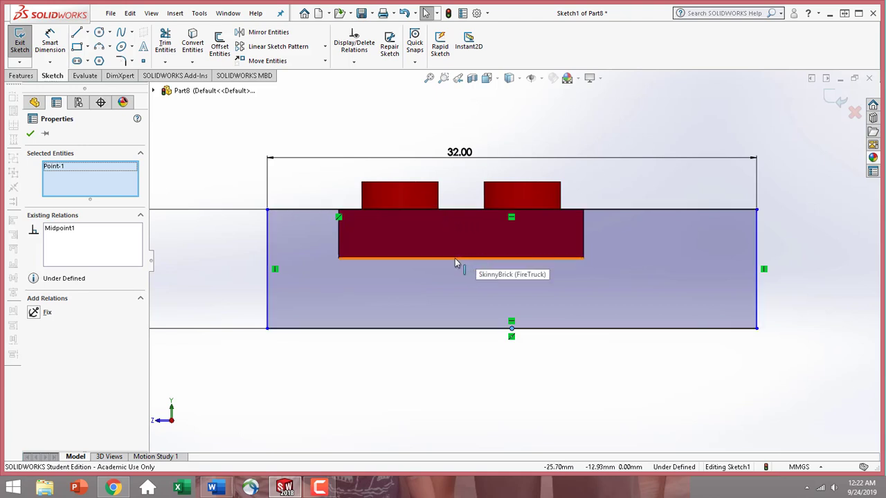
scroll(474, 215, "down", 1)
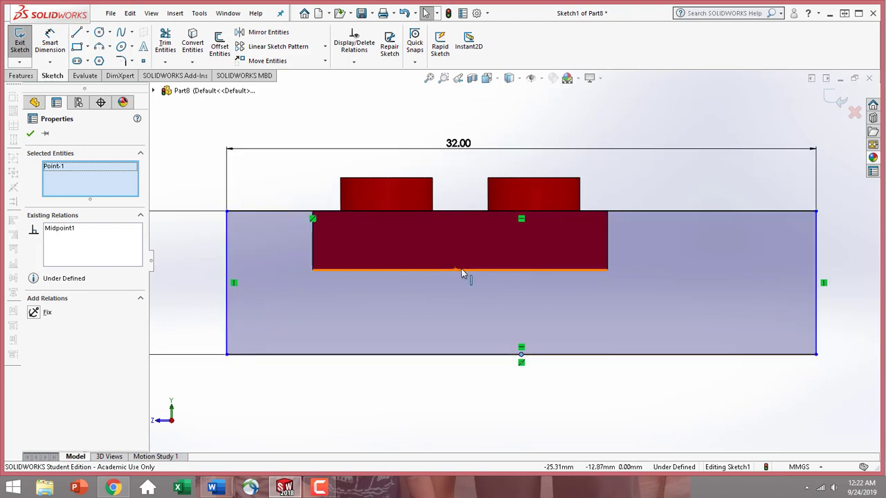
left_click(454, 270)
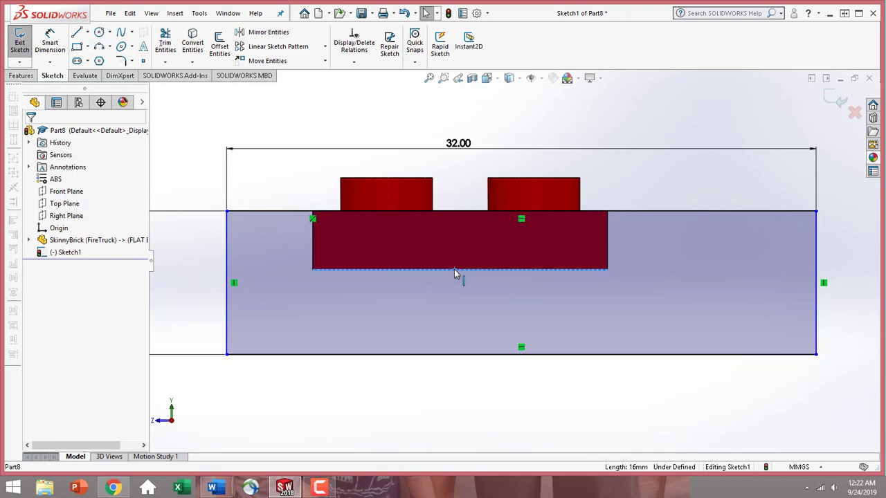
left_click(454, 269)
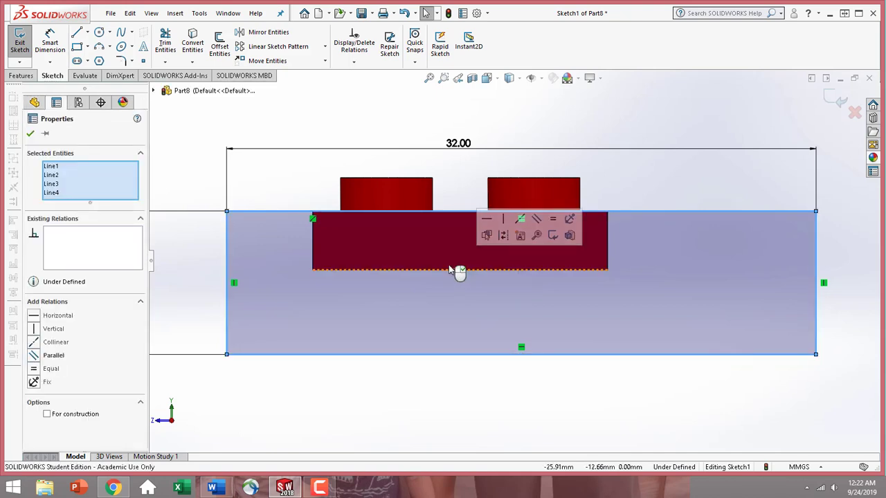
left_click(30, 133)
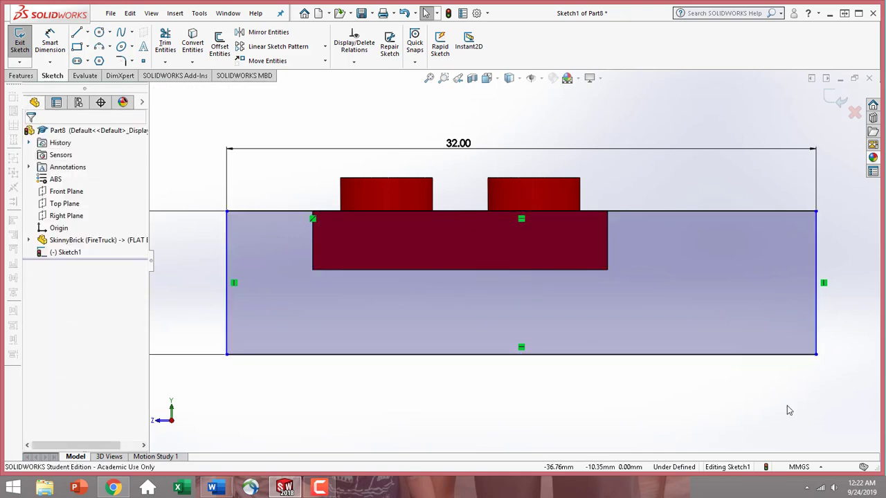
- Add a vertical relation between the midpoint of the rectangle's bottom line and the sketch point at the middle of the brick's bottom edge
key("f")
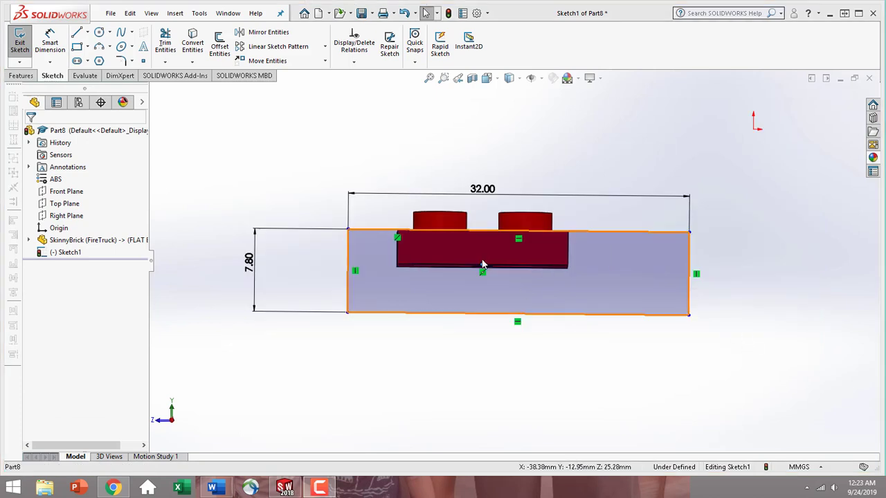
left_click(518, 315)
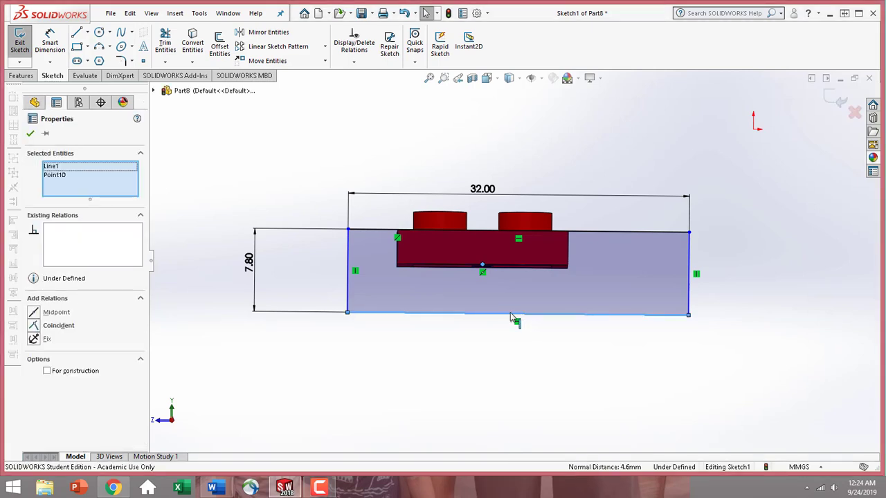
left_click(81, 167)
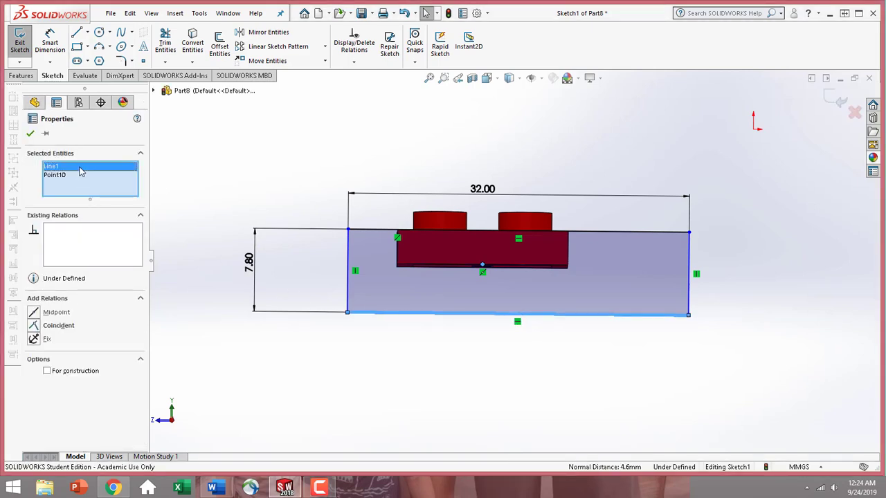
key("Delete")
scroll(530, 321, "down", 3)
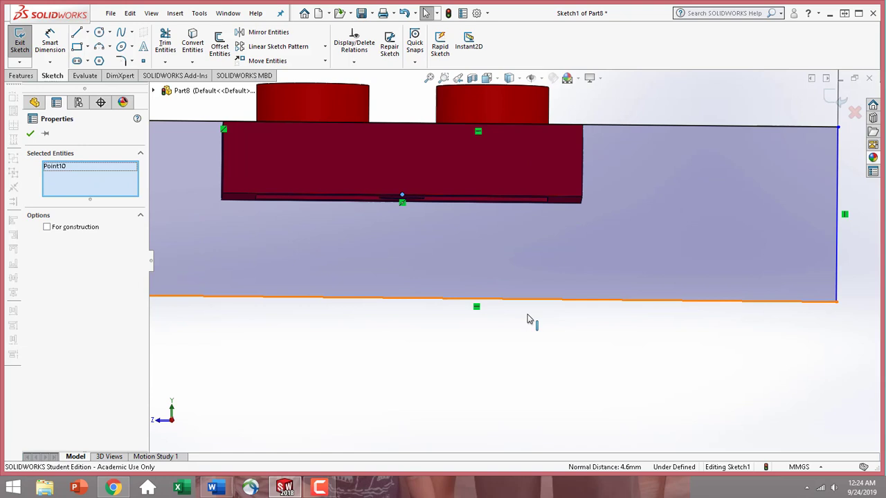
left_click(477, 302, "ctrl")
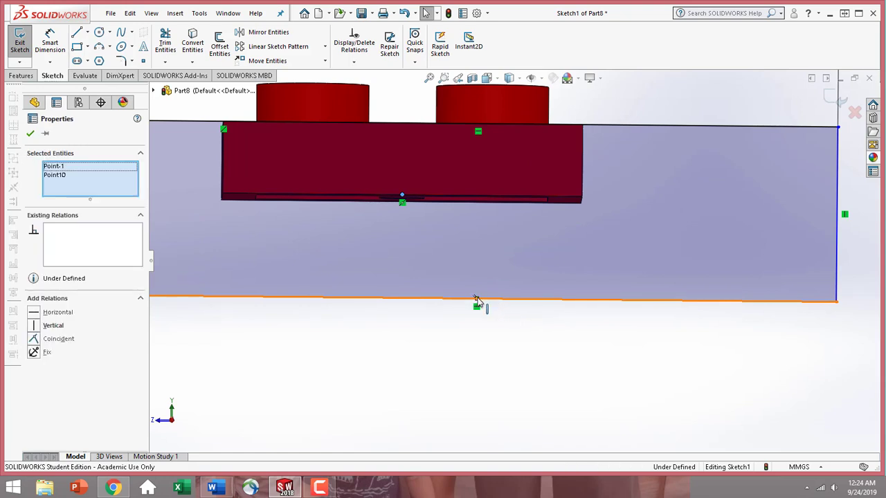
left_click(32, 327)
left_click(30, 133)
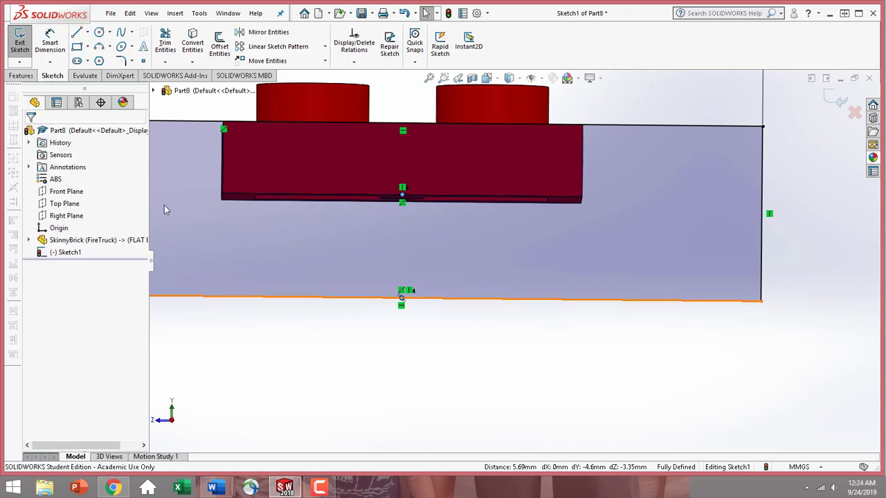
- Extrude the rectangle as a blind boss 1.5 mm outward from the brick's side, merged with the brick
scroll(388, 368, "up", 5)
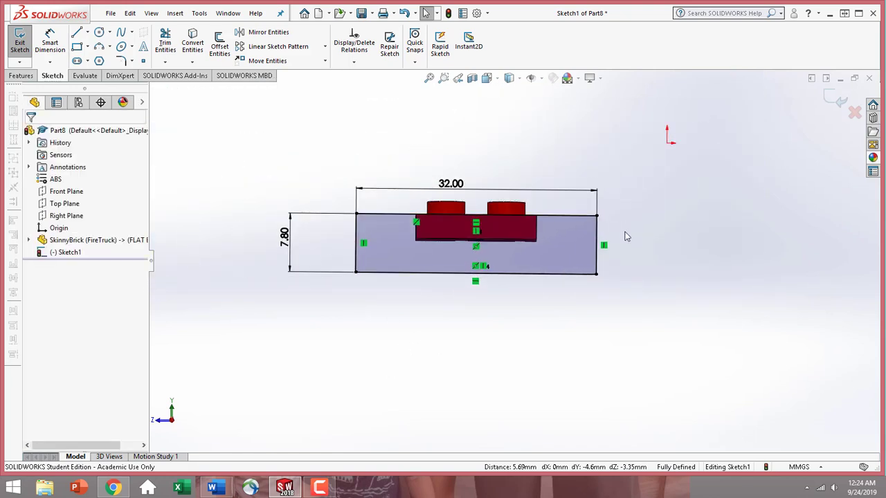
mouse_move(506, 317)
middle_mouse_down()
mouse_move(601, 333)
mouse_move(547, 325)
middle_mouse_up()
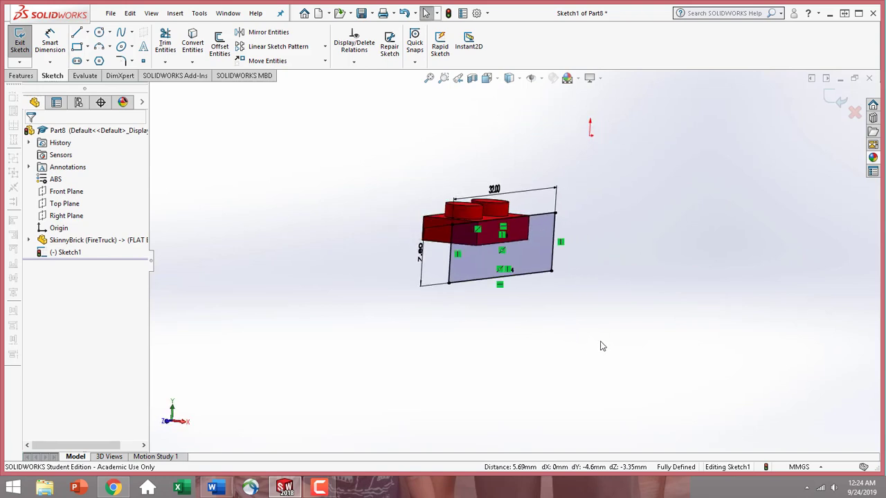
left_click(25, 77)
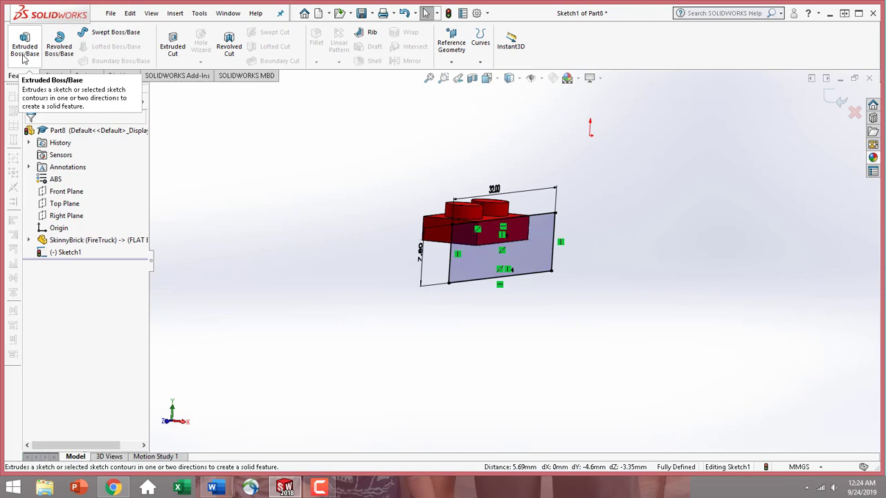
left_click(24, 46)
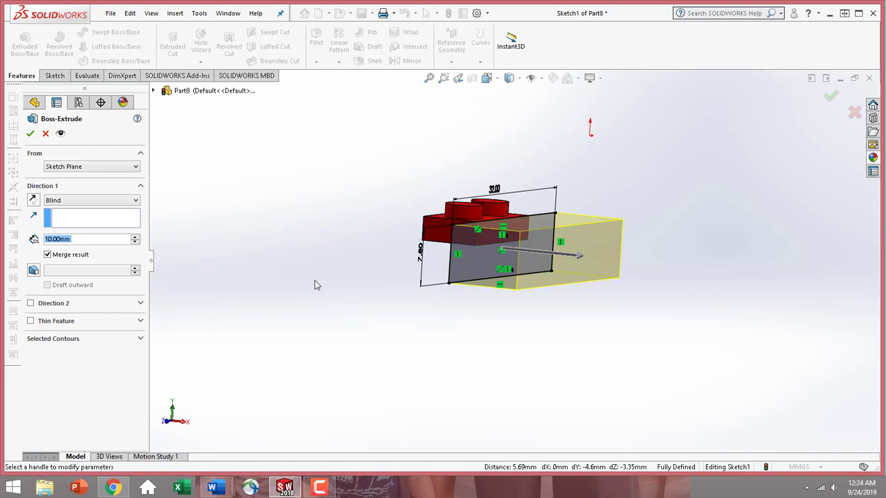
type("1.5")
key("Return")
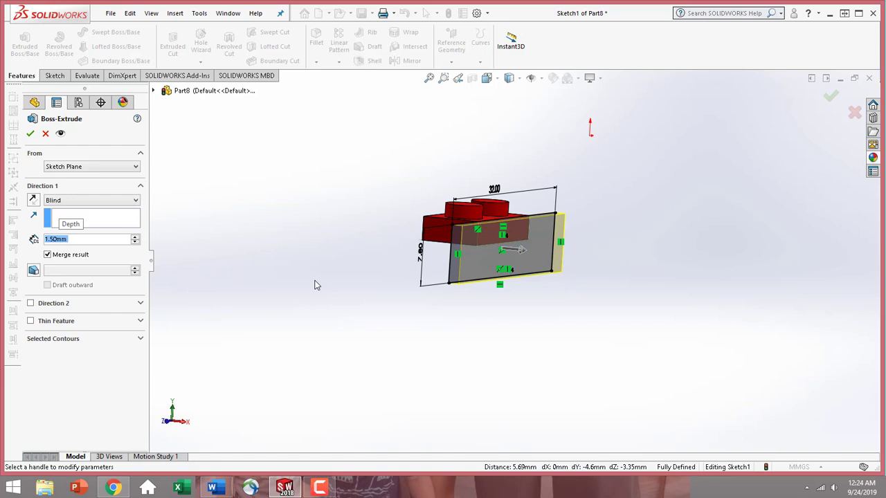
left_click(30, 134)
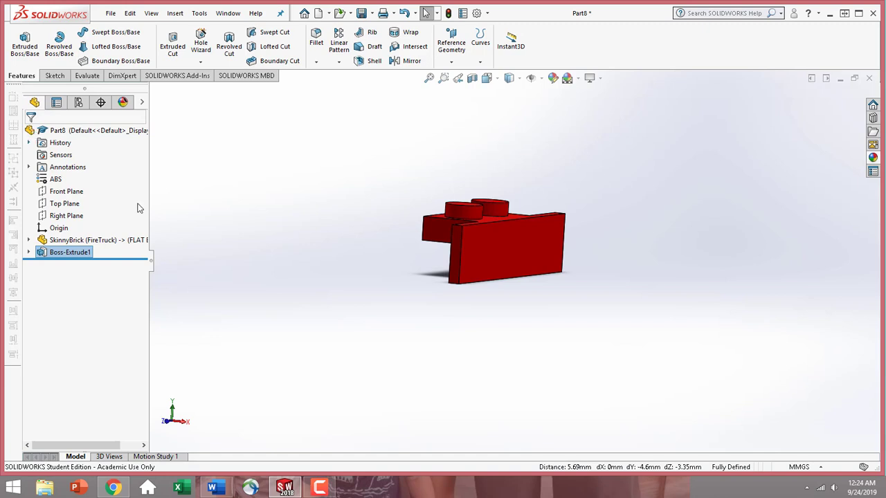
- View the extruded plate's outer face straight on and start a new sketch on it
middle_click_drag(524, 304, 451, 305)
left_click(460, 263)
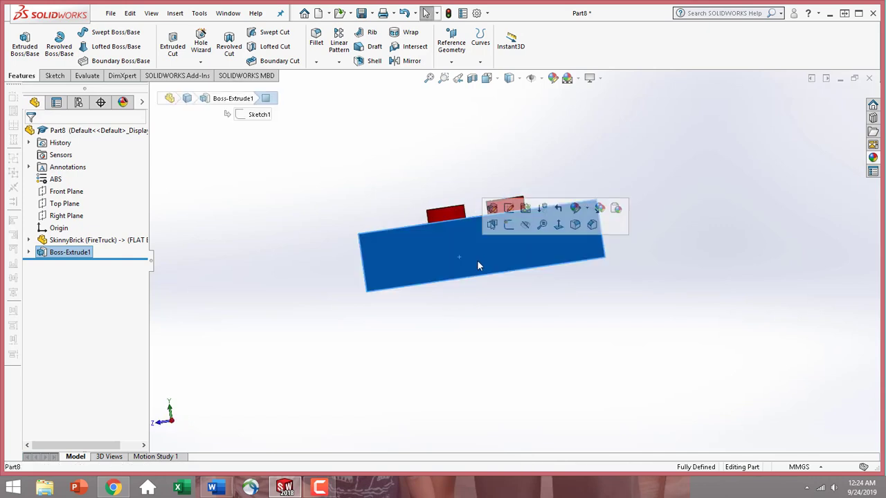
left_click(557, 228)
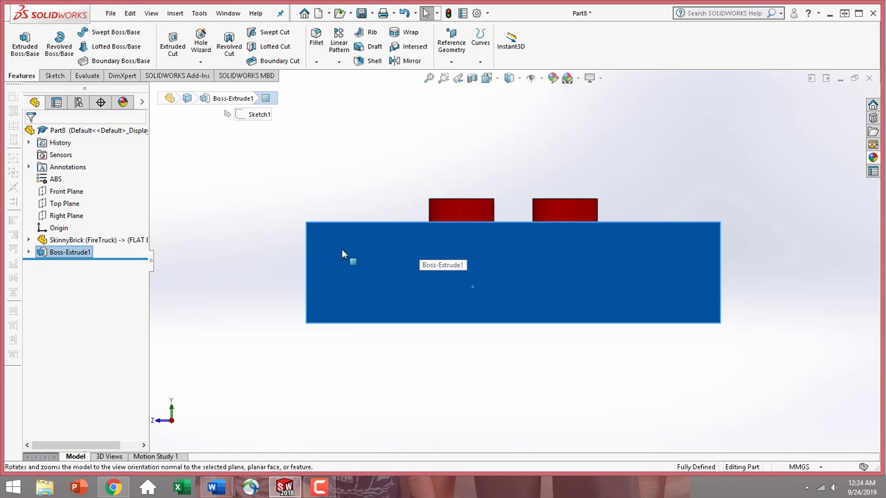
left_click(55, 76)
left_click(20, 41)
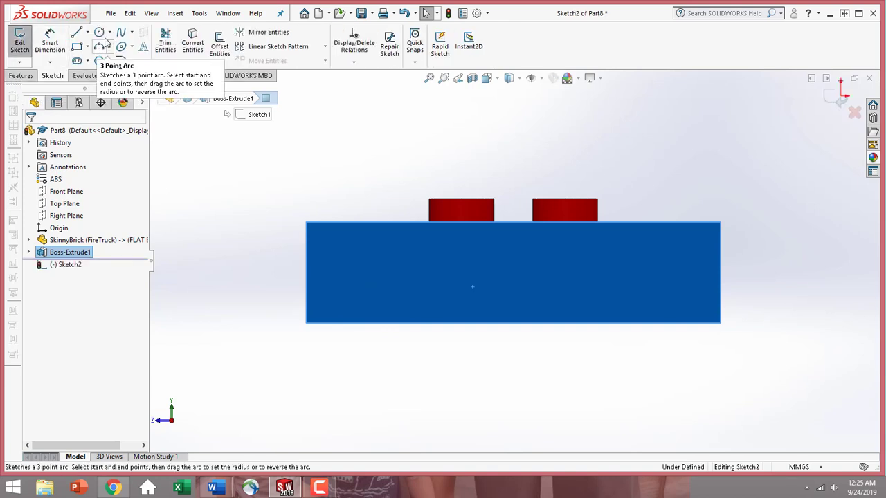
- Sketch two concentric circles with radii of about 2.55 mm and 1.65 mm near the left end of the plate's face
left_click(99, 32)
left_click(352, 270)
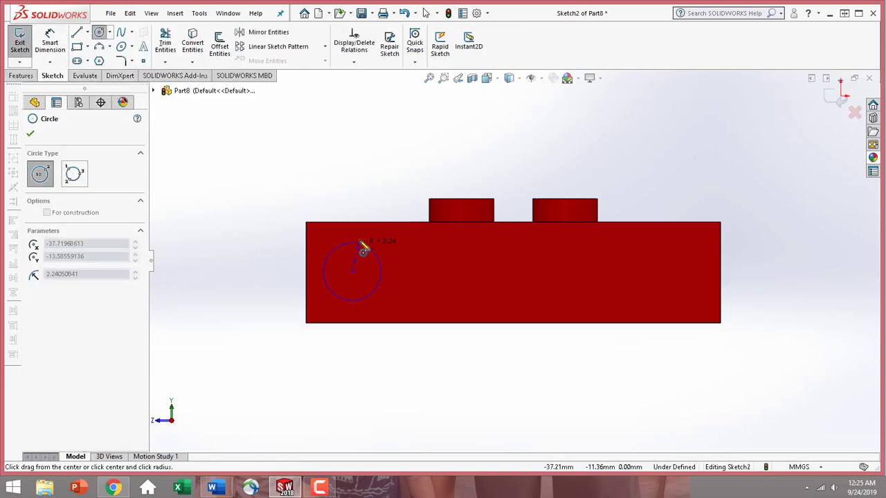
left_click(363, 248)
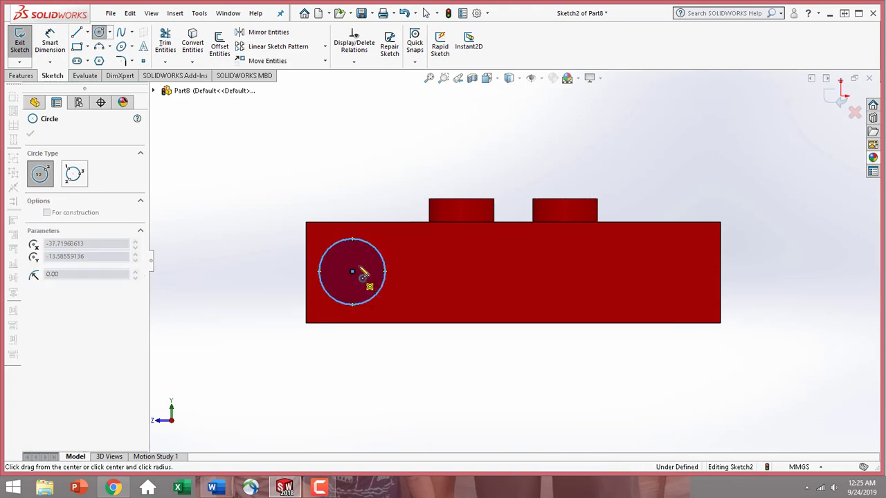
left_click(352, 272)
left_click(376, 269)
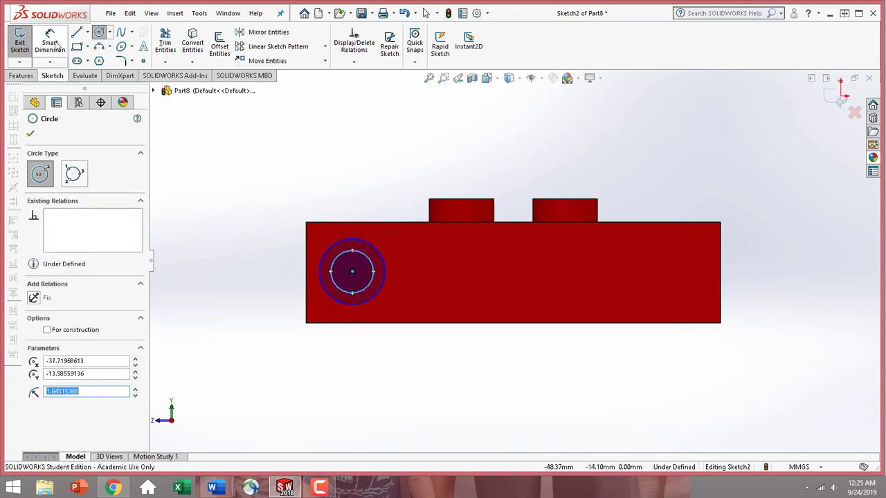
- Dimension the outer circle's diameter to 5 mm
left_click(55, 44)
left_click(387, 270)
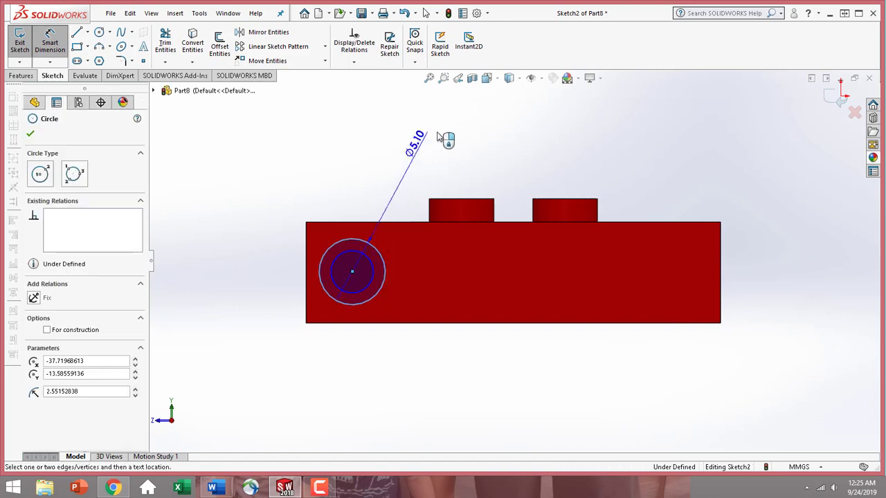
left_click(447, 138)
type("5")
key("Return")
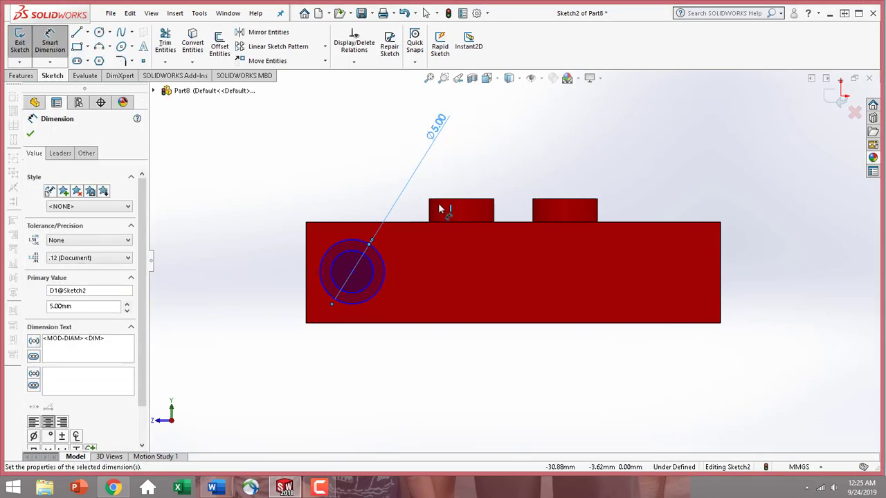
- Dimension the radial gap between the inner and outer circles as 0.85 mm
left_click(374, 278)
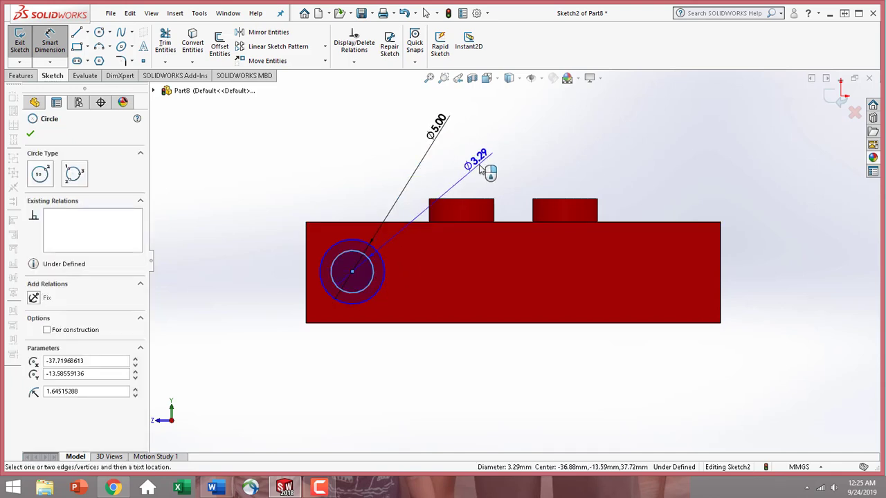
left_click(373, 297)
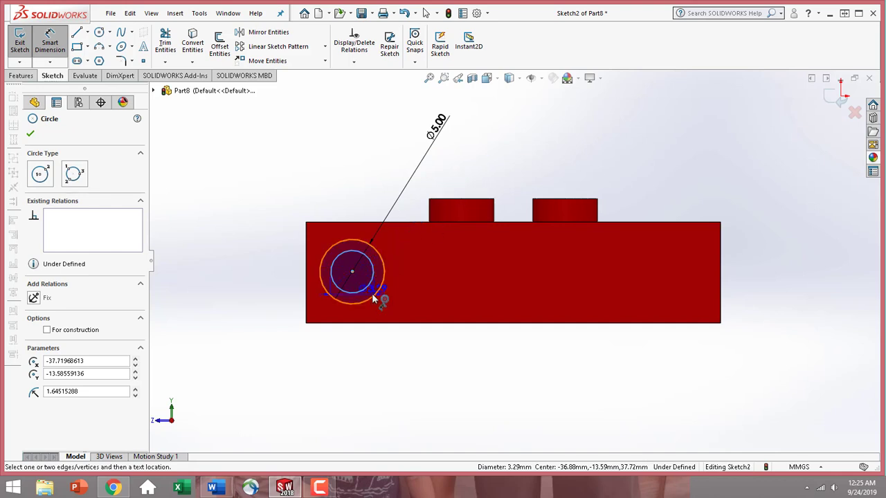
left_click(374, 297)
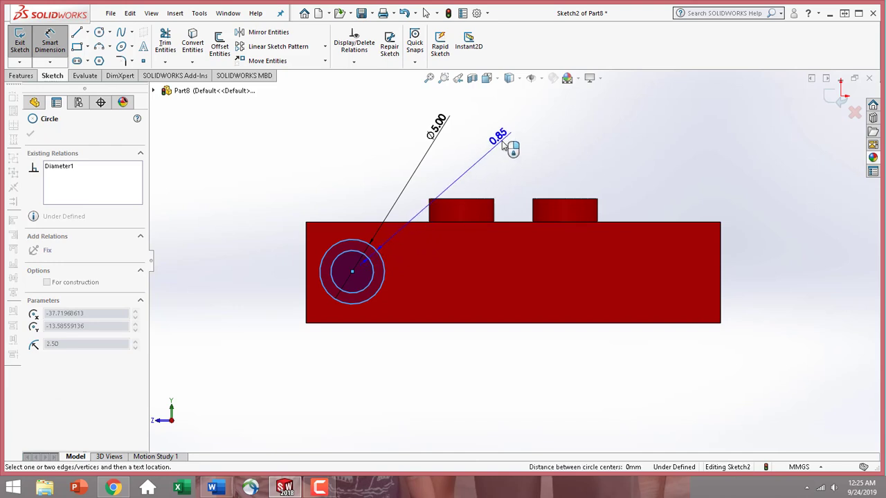
left_click(504, 143)
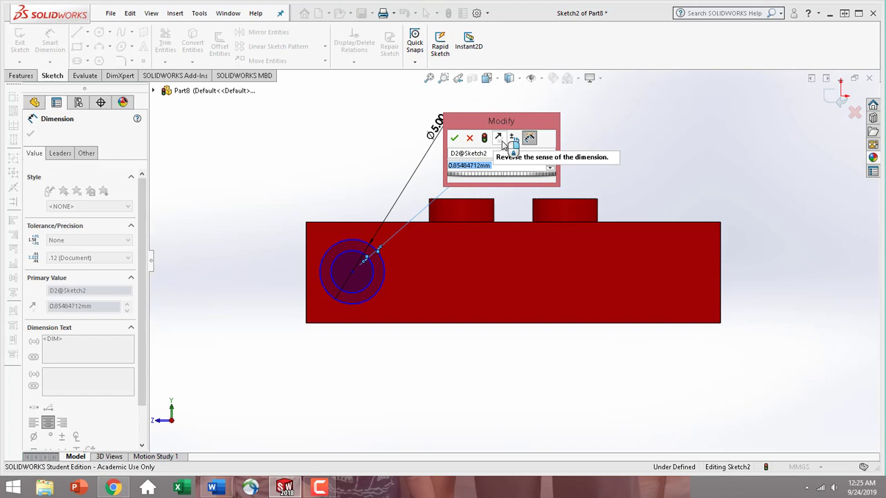
type("0.85")
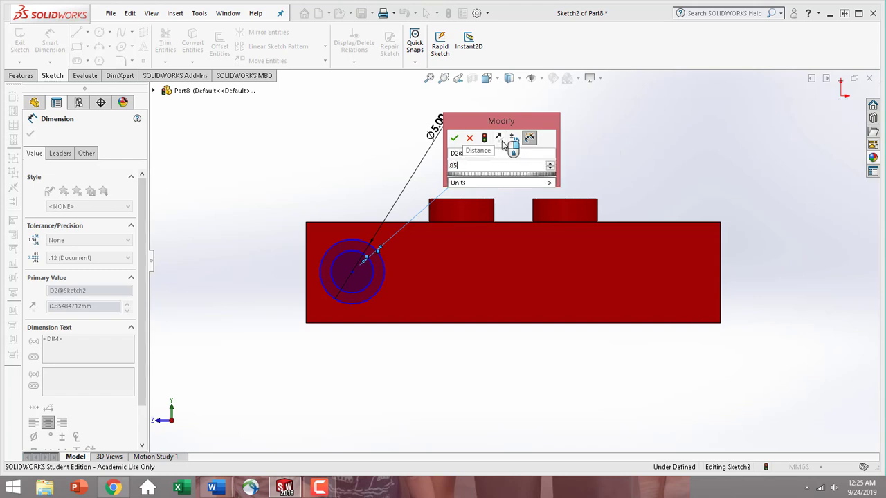
key("Return")
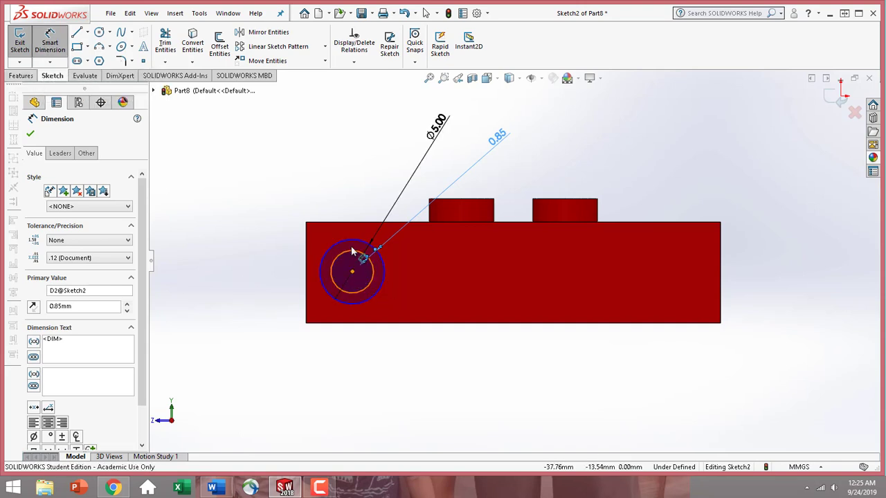
- Dimension the circles' centre 4 mm below the plate's upper edge
left_click(352, 270)
left_click(349, 222)
left_click(223, 218)
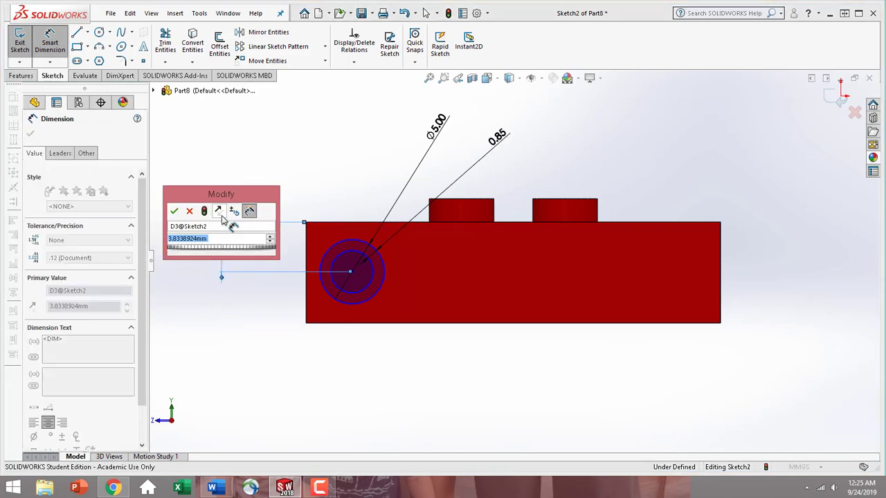
type("4")
key("Return")
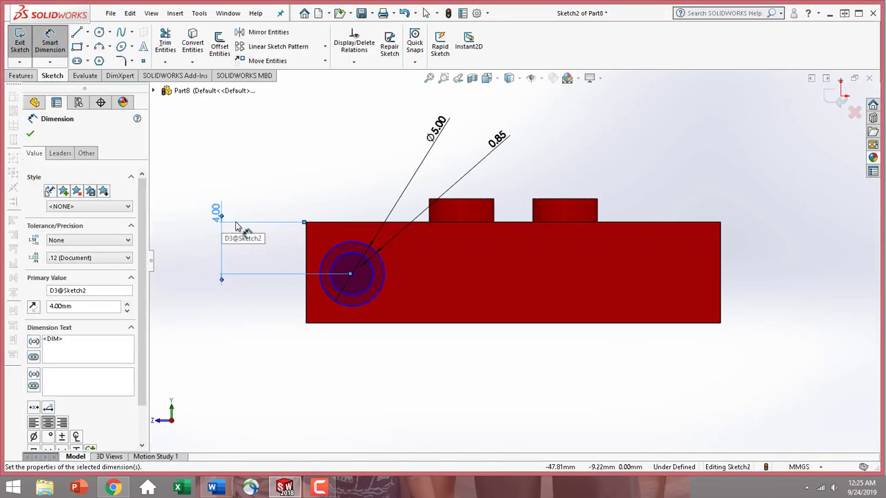
left_click(352, 272)
key("Escape")
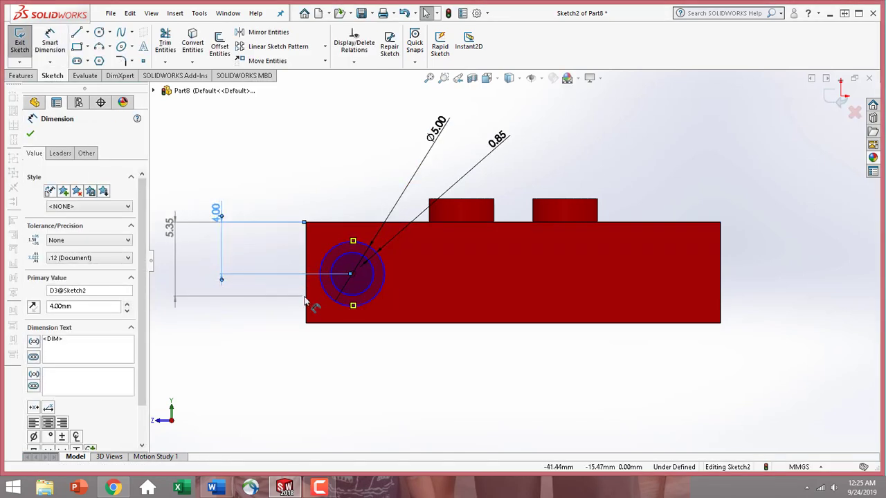
- Dimension the circles' centre 4 mm from the plate's left vertical edge
left_click(353, 273)
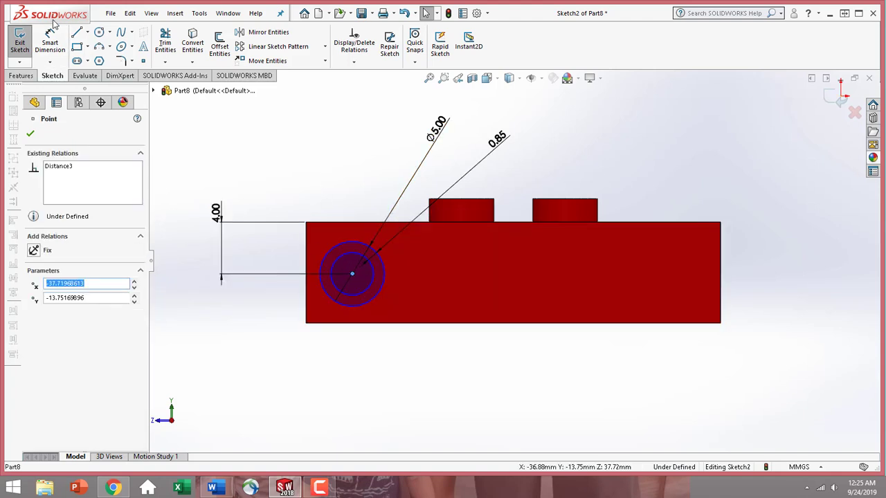
left_click(52, 34)
left_click(353, 275)
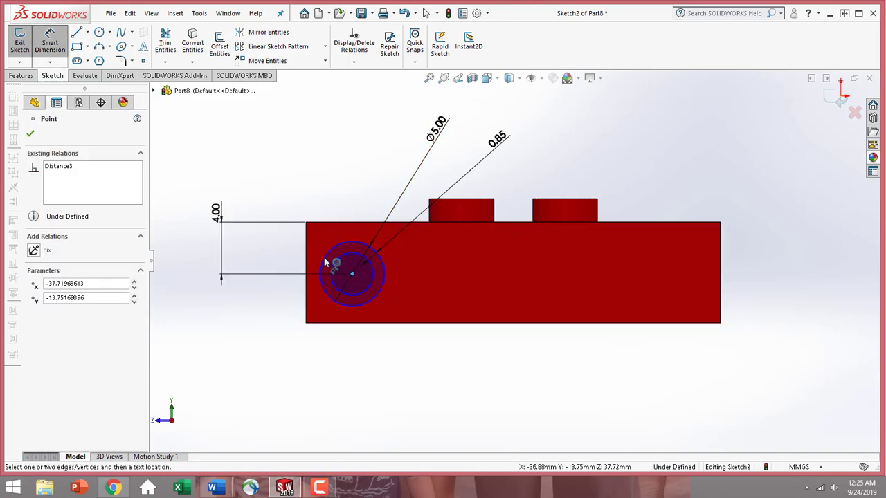
left_click(306, 273)
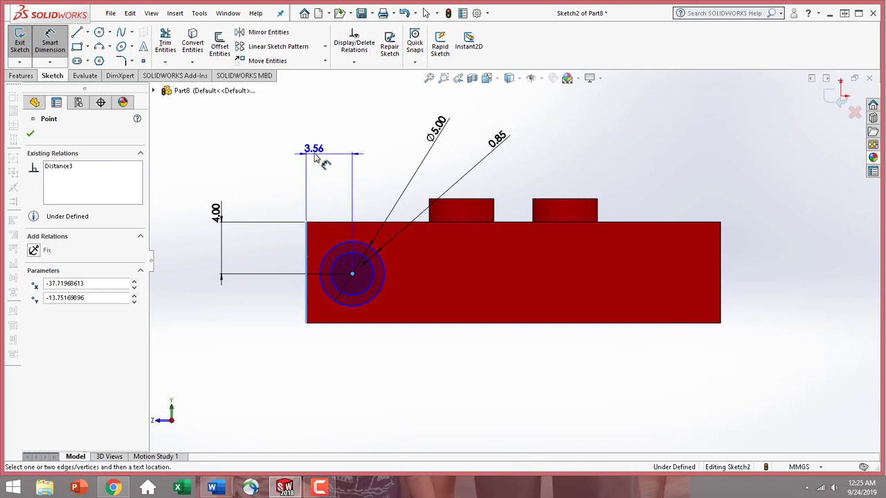
left_click(313, 151)
type("4")
key("Return")
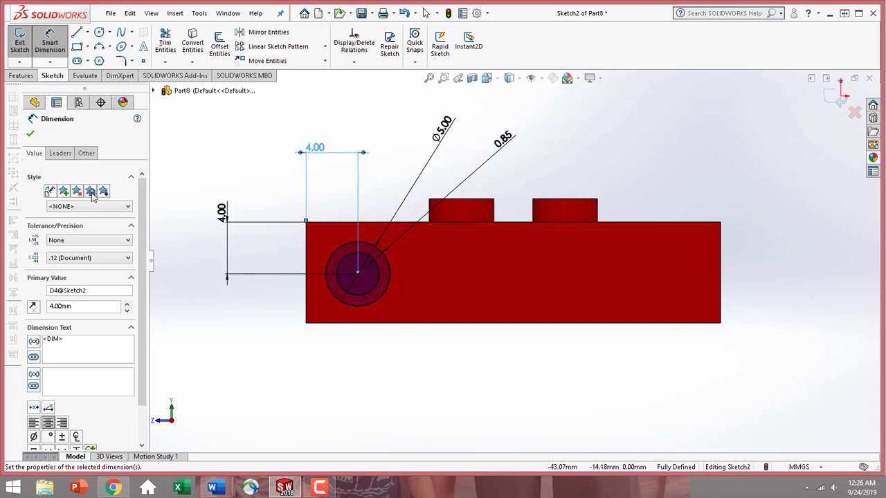
- Extrude the ring between the two circles as a blind boss 1.8 mm outward from the plate, merged with the part
left_click(21, 75)
left_click(26, 44)
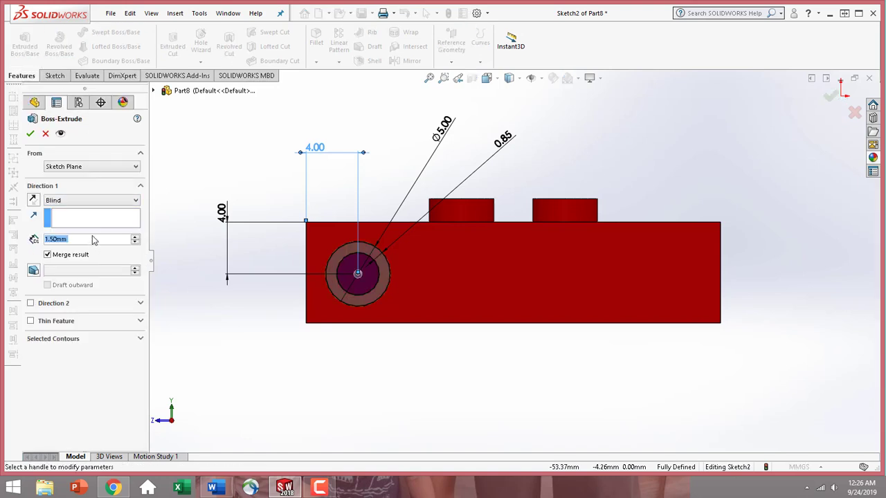
type("1.8")
key("Return")
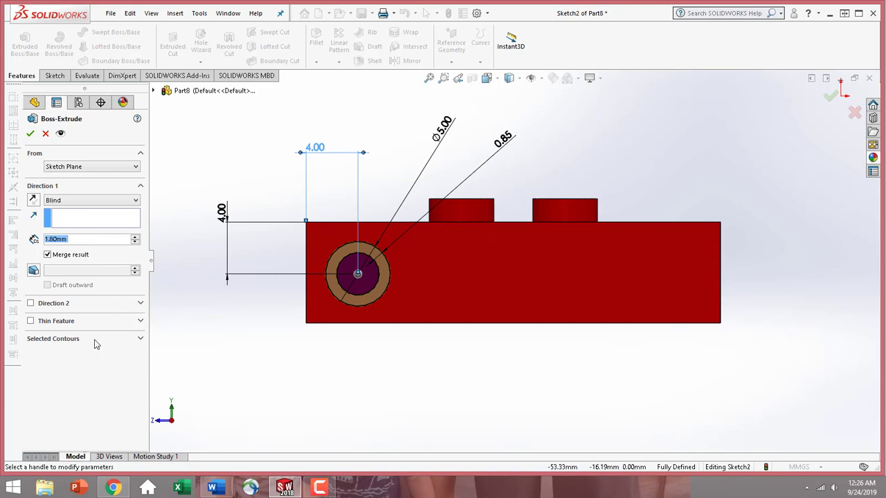
left_click(140, 338)
middle_click_drag(233, 372, 311, 372)
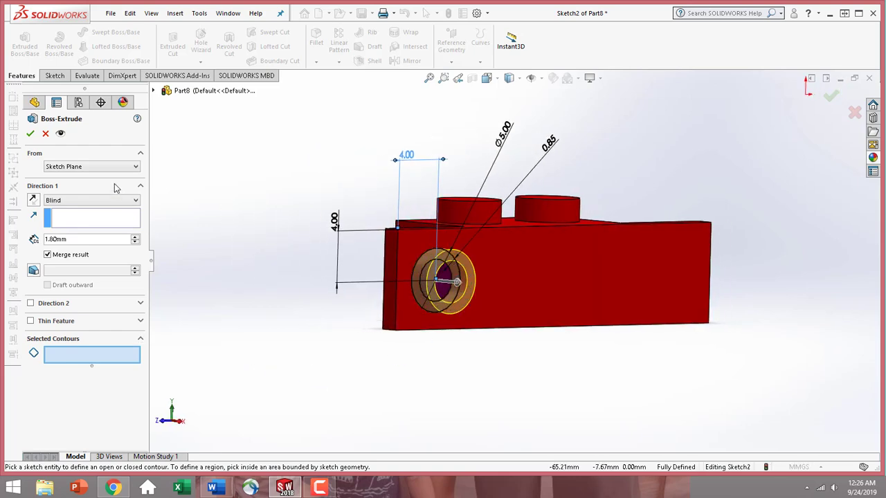
left_click(30, 133)
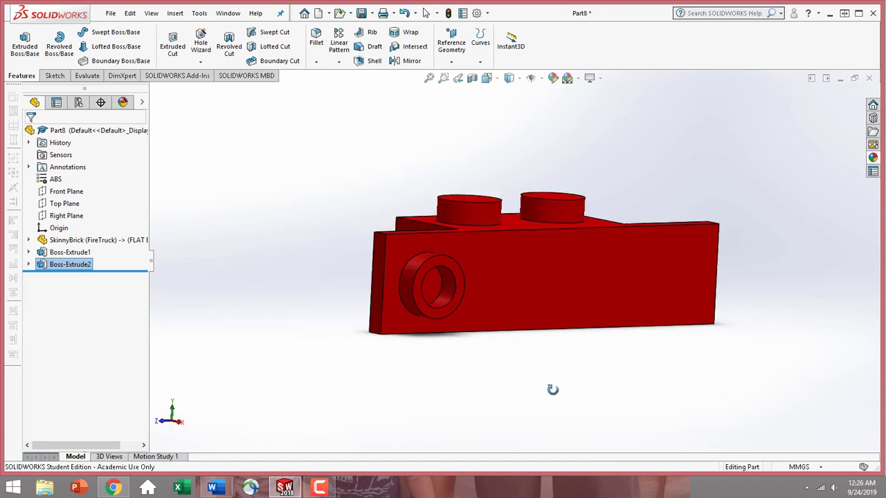
middle_click_drag(553, 390, 506, 397)
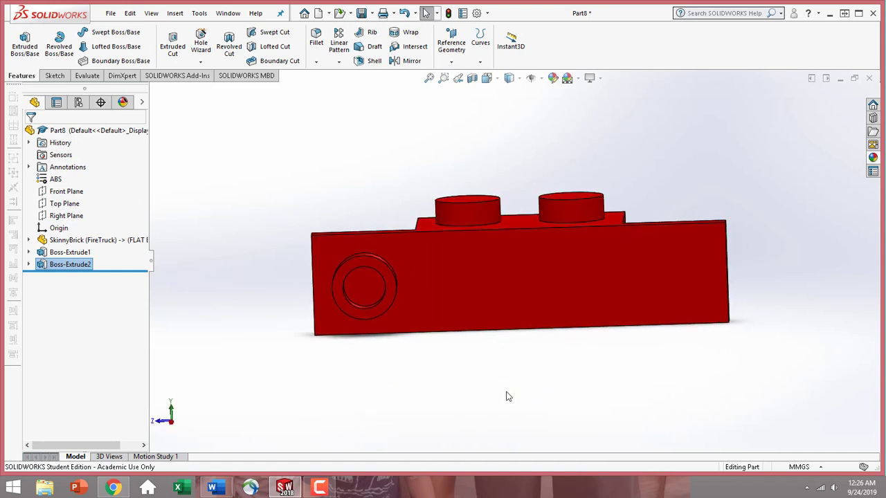
- Create a linear pattern of the ring boss along the plate's upper edge, direction reversed, with 4 instances spaced 8 mm apart
left_click(342, 44)
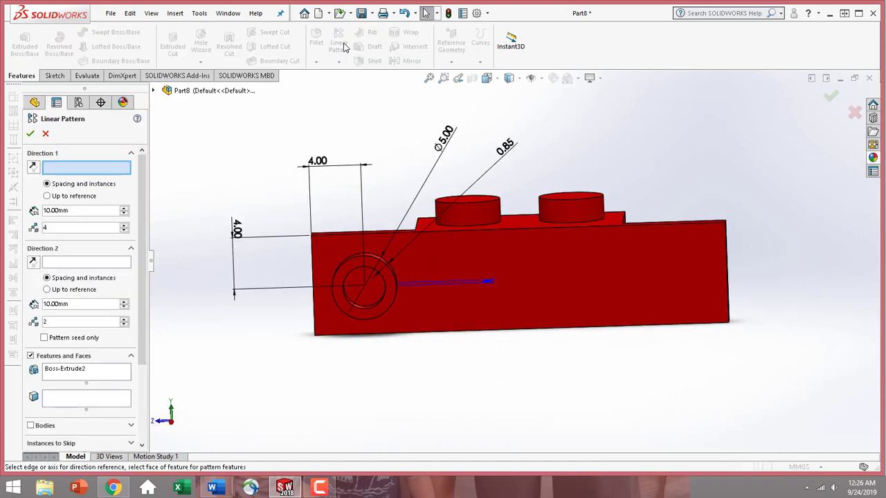
left_click(529, 233)
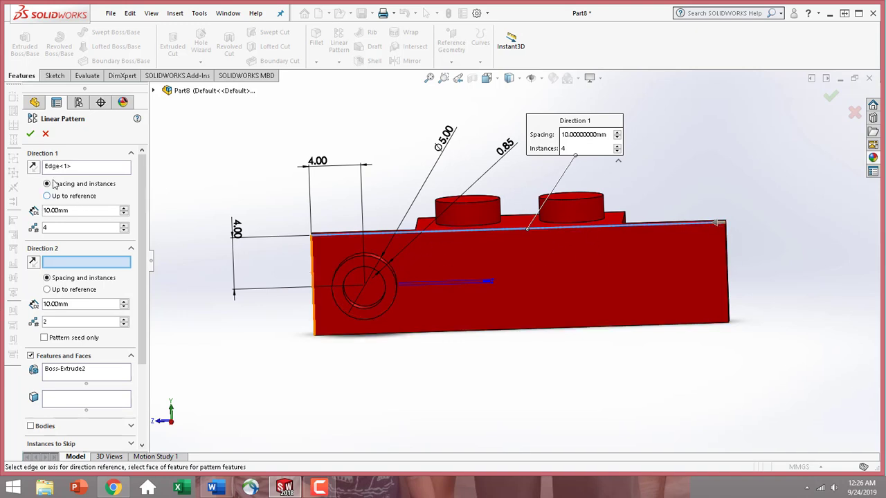
left_click(34, 167)
left_click_drag(86, 211, 3, 220)
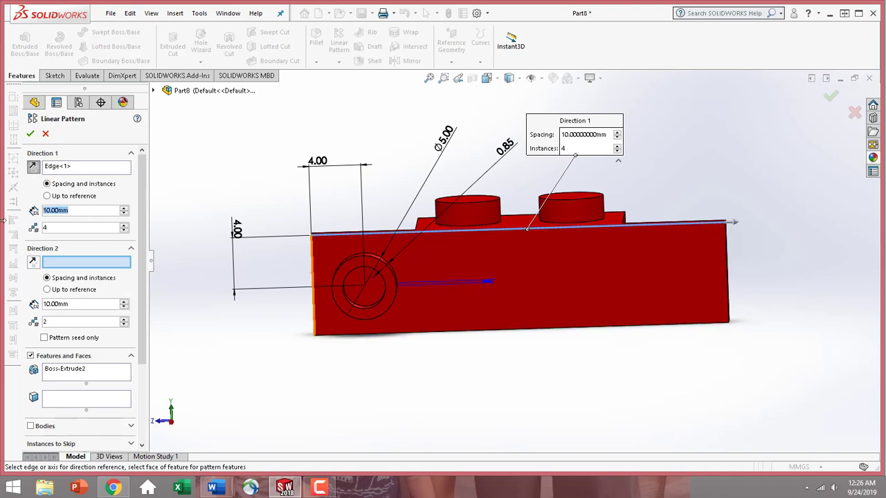
type("8")
key("Return")
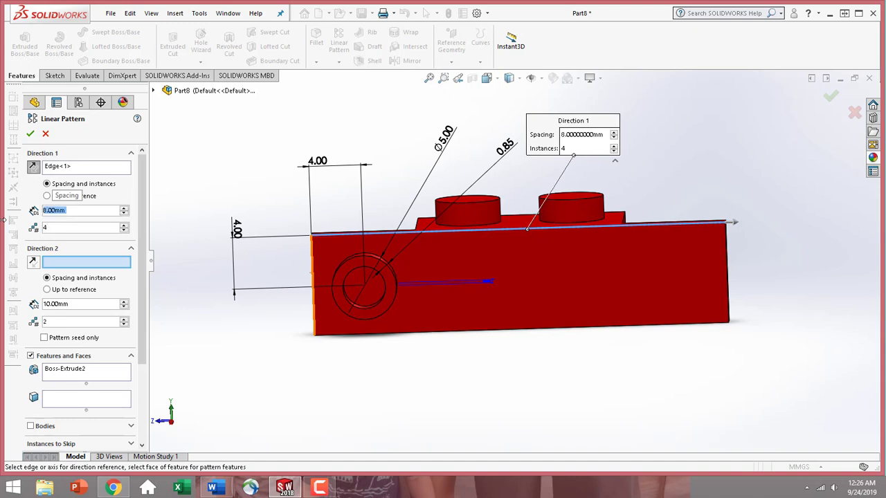
left_click(59, 229)
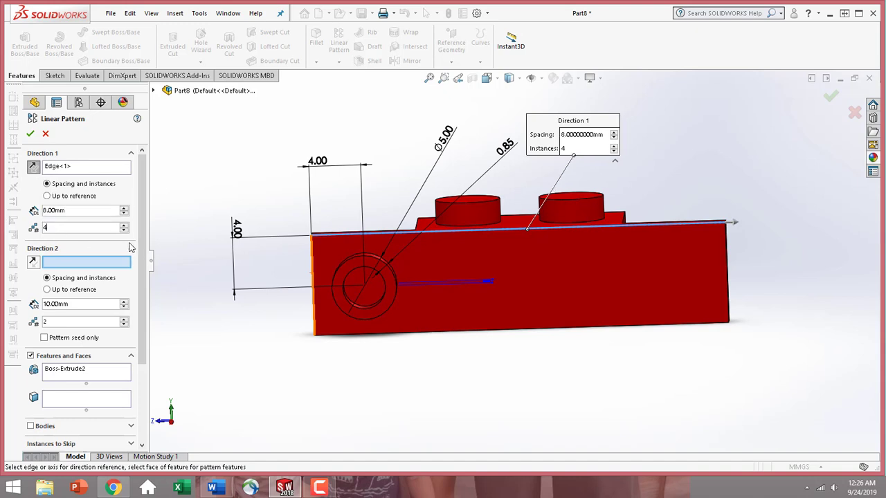
left_click(131, 249)
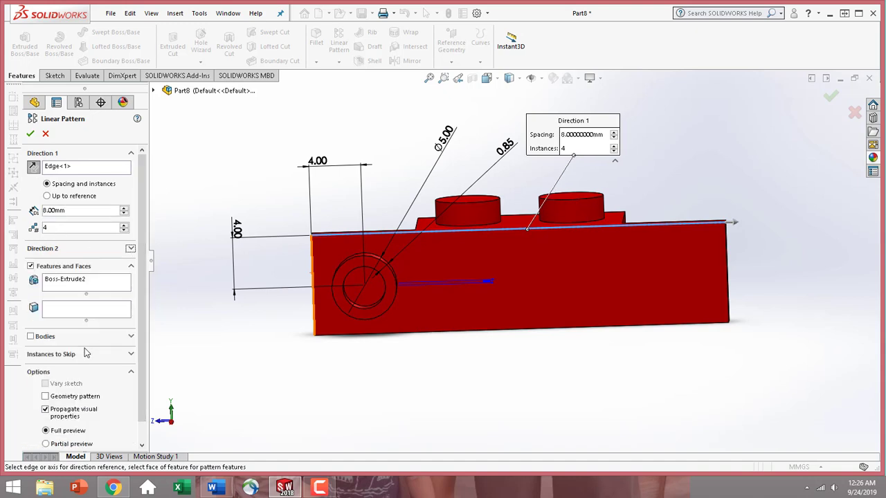
left_click(78, 280)
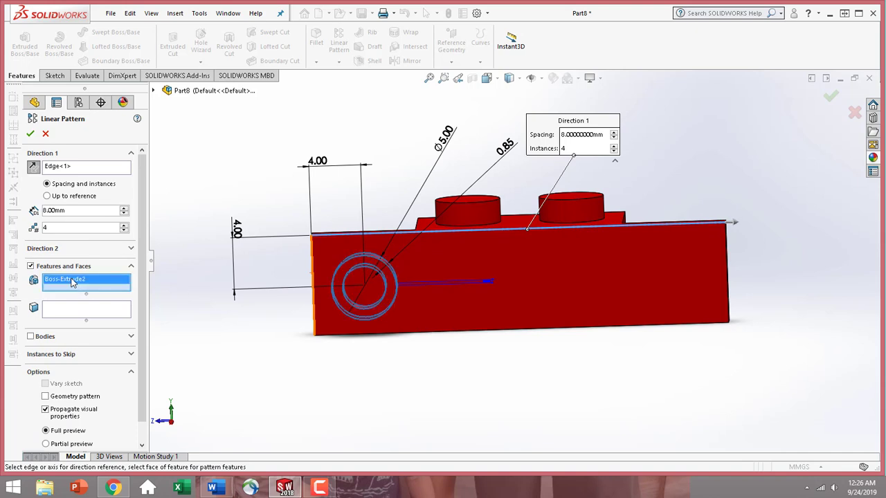
left_click(32, 136)
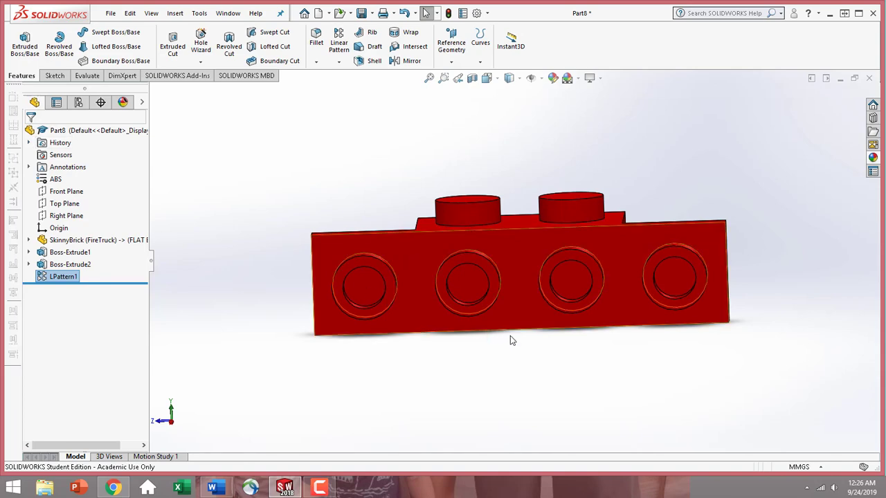
- Save the part under the file name 4282742 in the LEGO PARTS (Fire Truck) folder
middle_click_drag(536, 377, 600, 385)
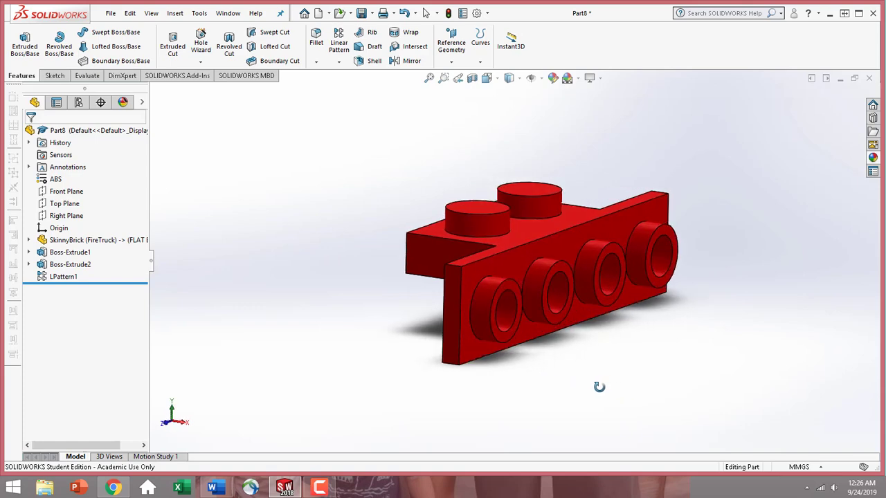
left_click(111, 13)
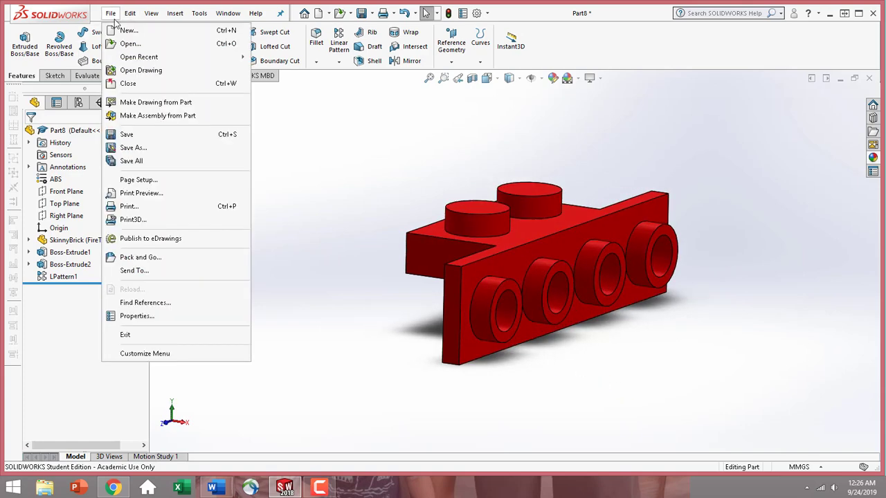
left_click(157, 148)
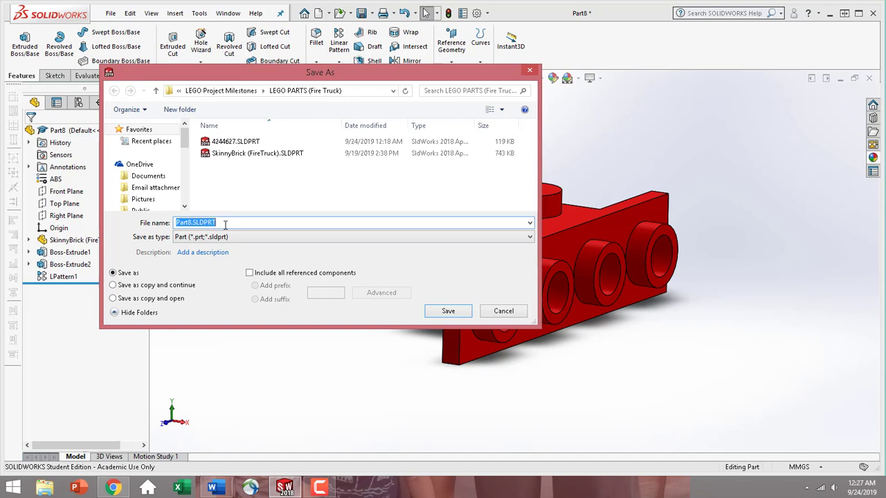
type("4")
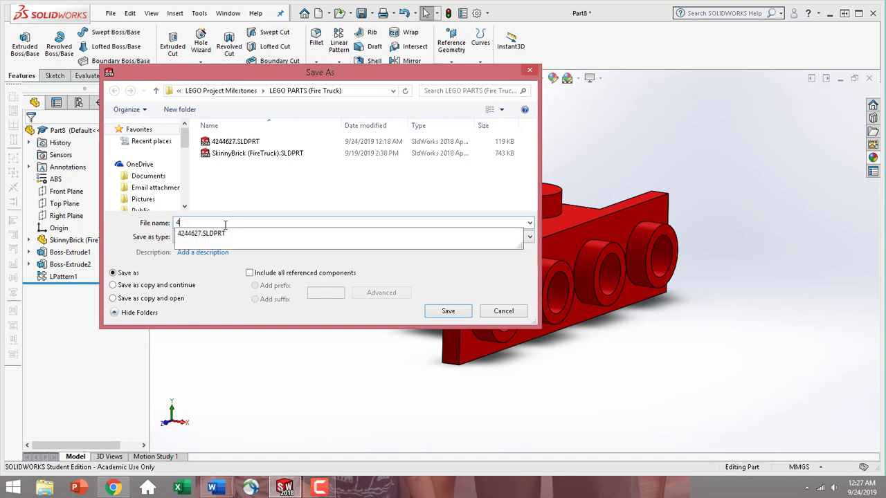
type("282742")
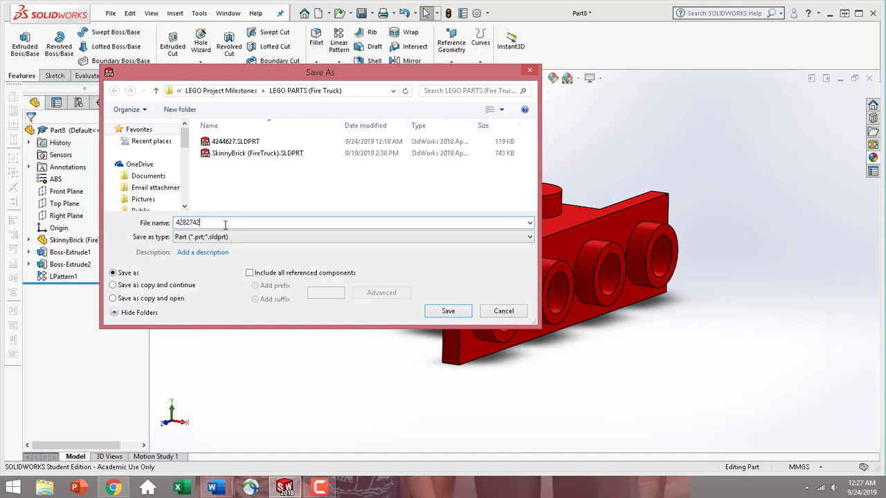
left_click(451, 314)
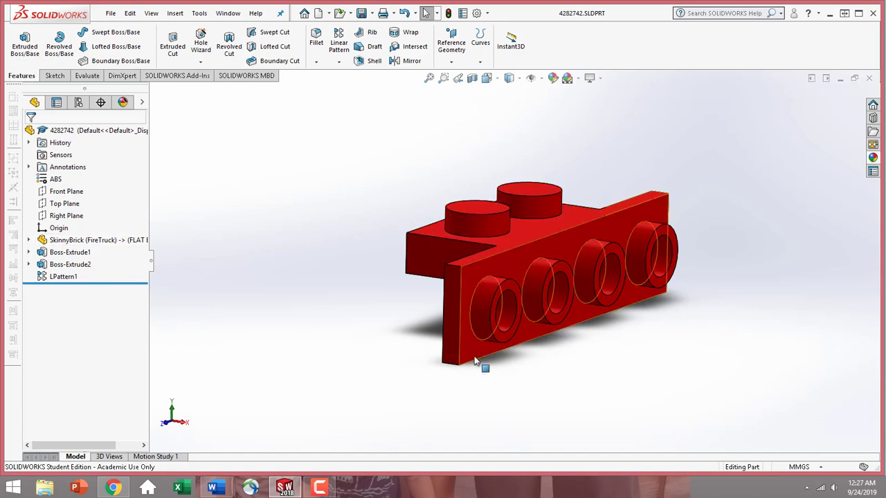
- Change the colour of the whole part 4282742 to white from the standard swatches
left_click(526, 227)
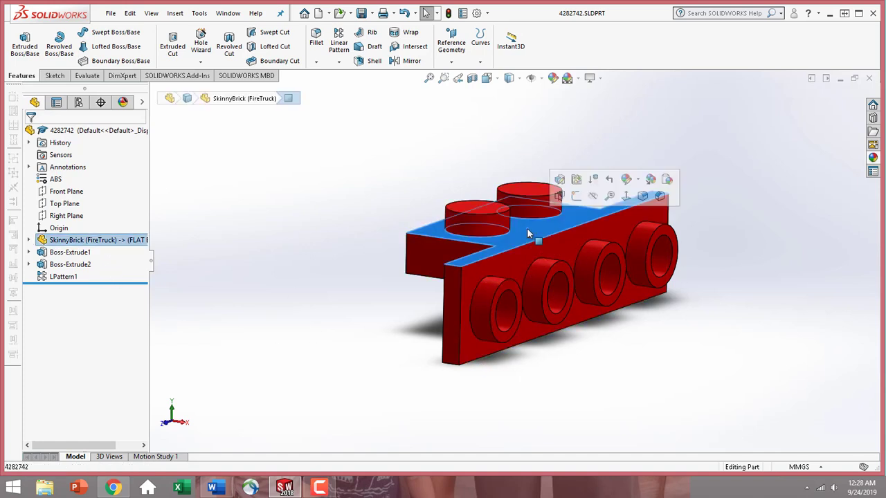
left_click(640, 180)
left_click(677, 251)
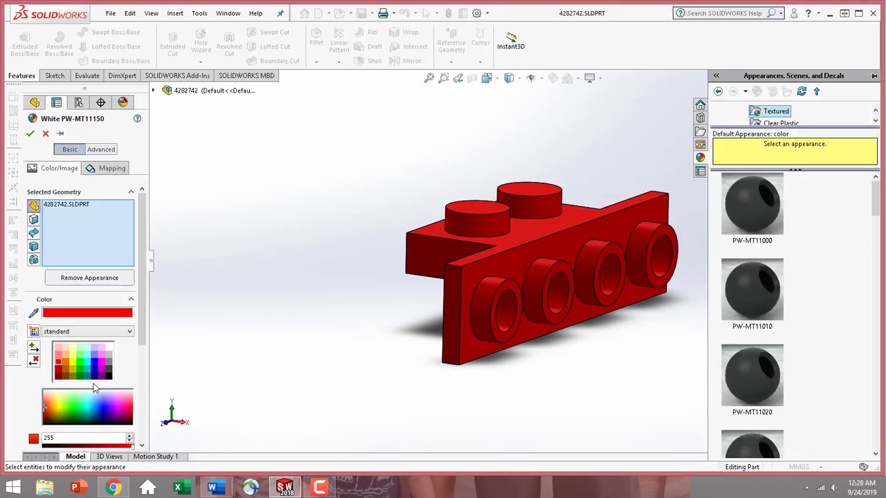
left_click(109, 349)
left_click(30, 134)
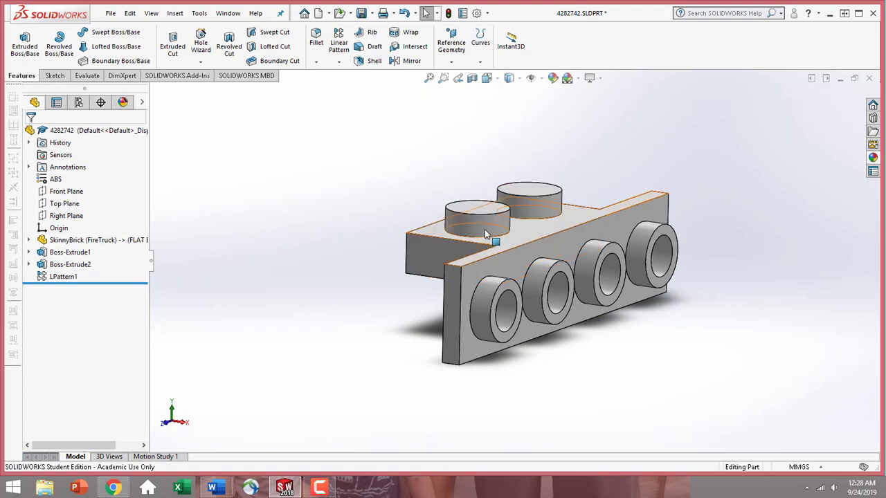
- Reapply white from the basic colours as the appearance colour of the whole part 4282742
left_click(518, 231)
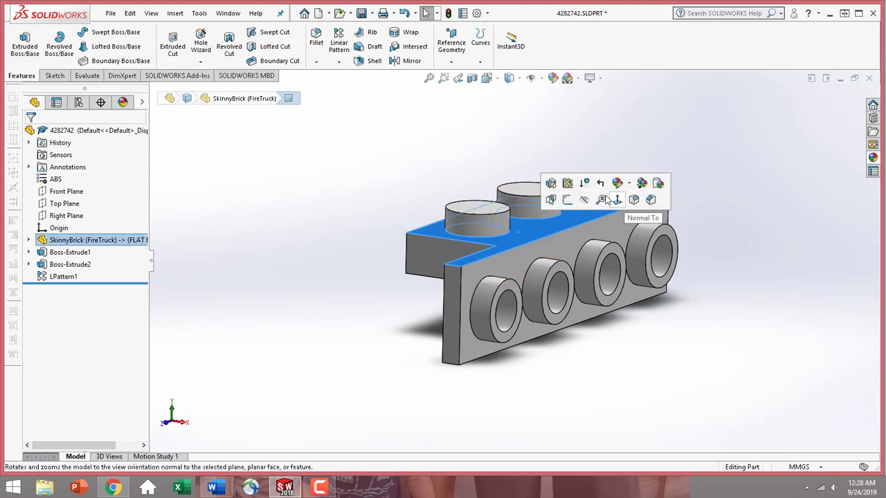
left_click(618, 183)
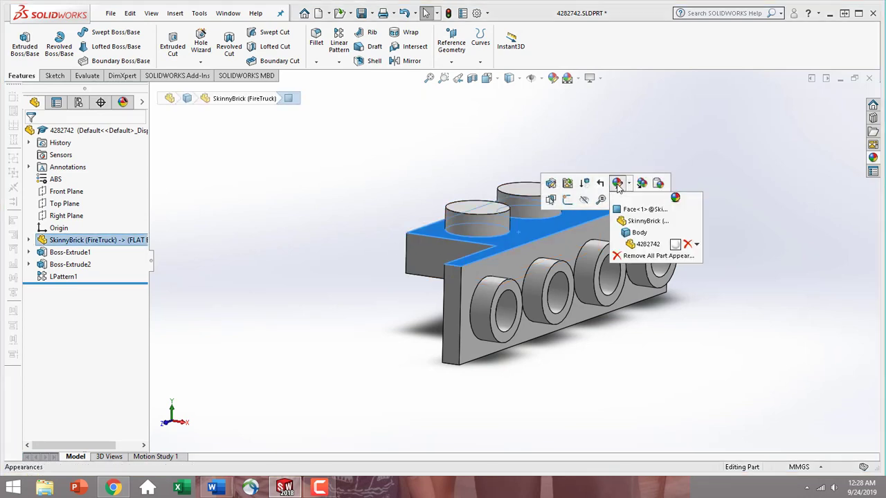
left_click(647, 244)
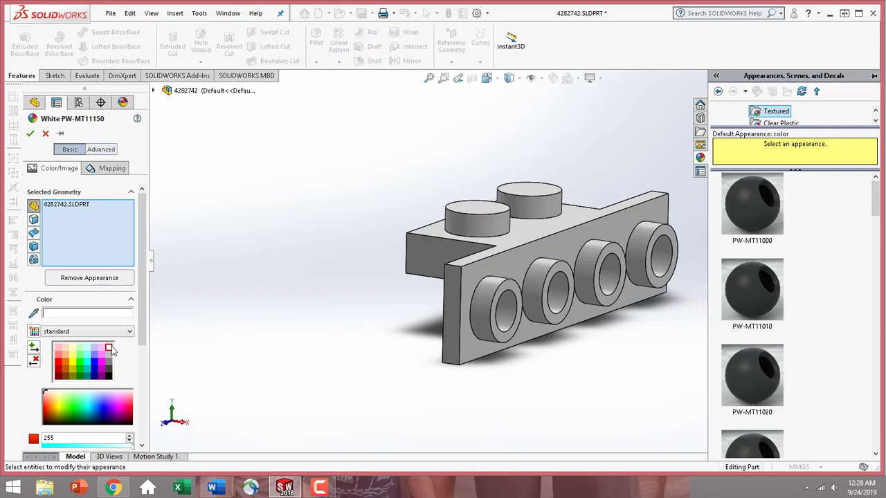
left_click(111, 313)
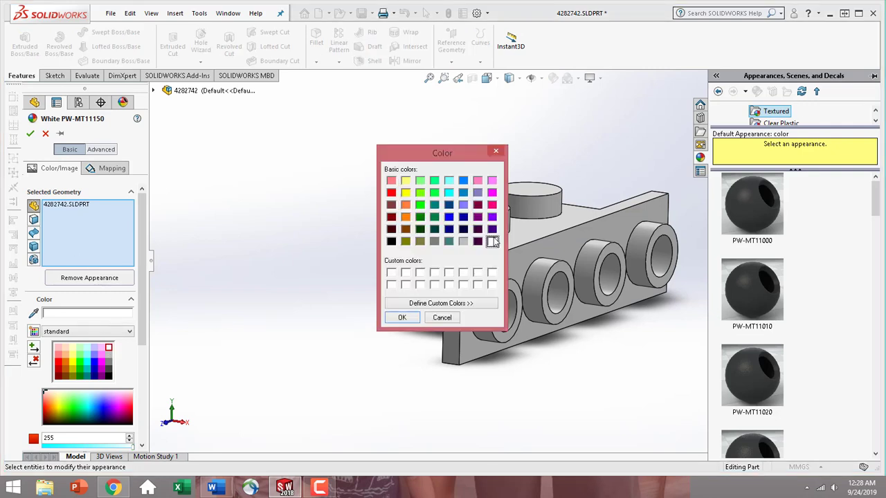
left_click(404, 319)
left_click(31, 134)
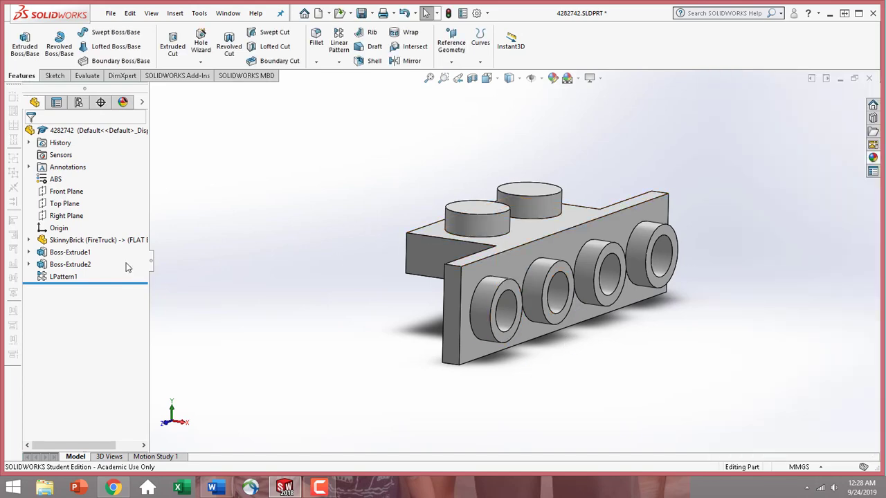
- Edit the sketch of the side plate and delete its 32 mm width dimension
left_click(85, 258)
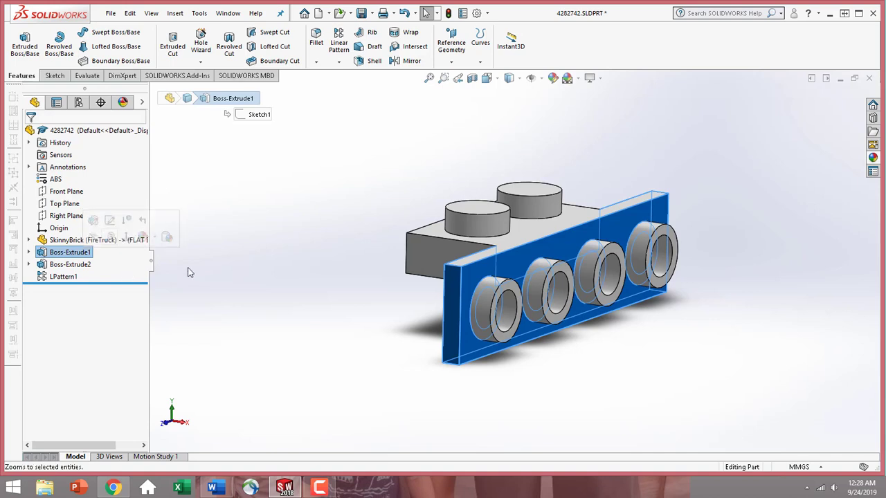
left_click(110, 221)
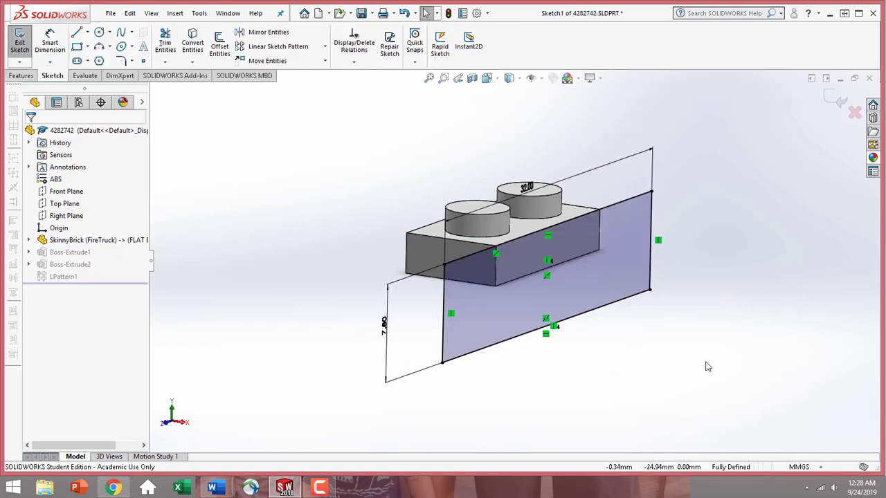
mouse_move(768, 396)
middle_mouse_down()
mouse_move(704, 394)
mouse_move(469, 247)
middle_mouse_up()
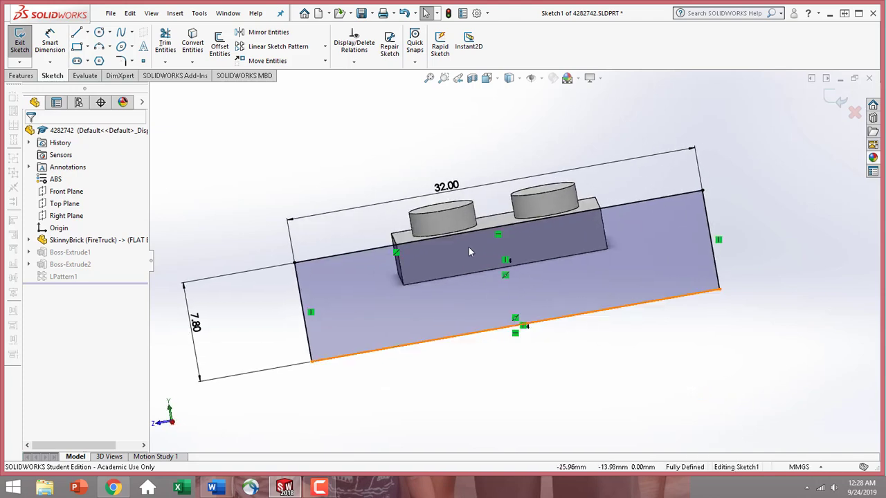
left_click(457, 187)
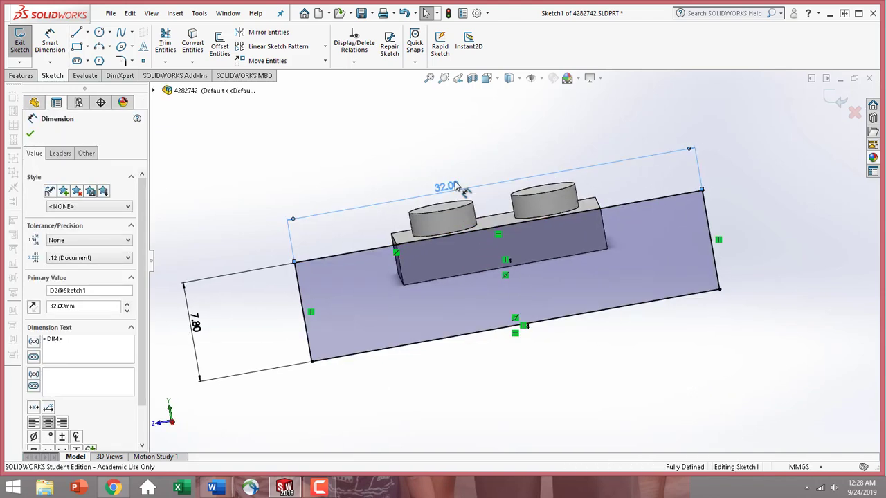
left_click_drag(413, 168, 482, 196)
key("Delete")
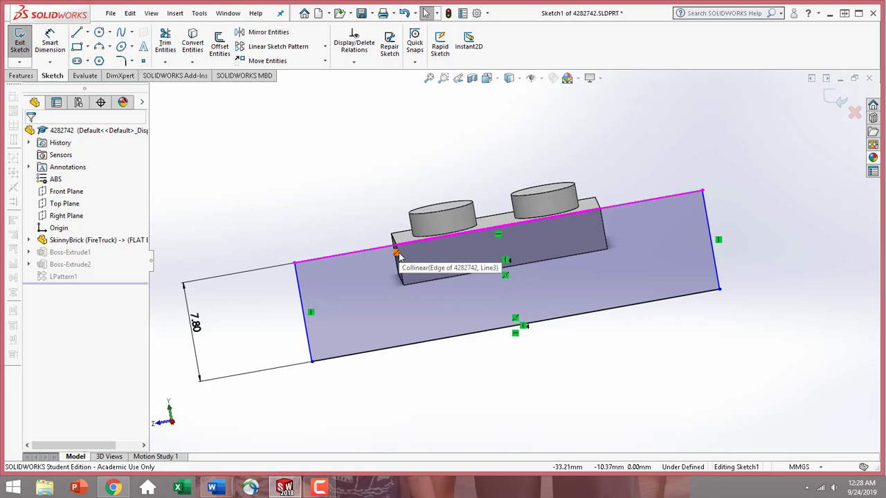
- Set the height of the plate's sketch rectangle to 16 mm
double_click(199, 322)
type("16")
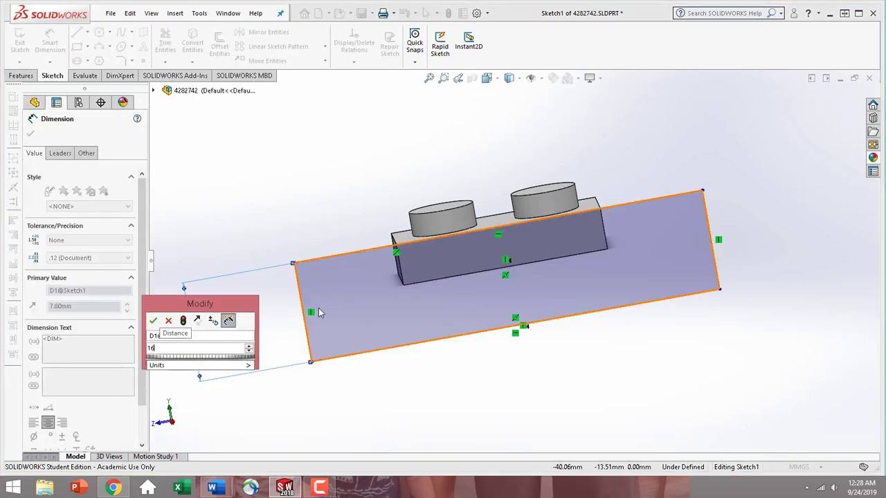
key("Return")
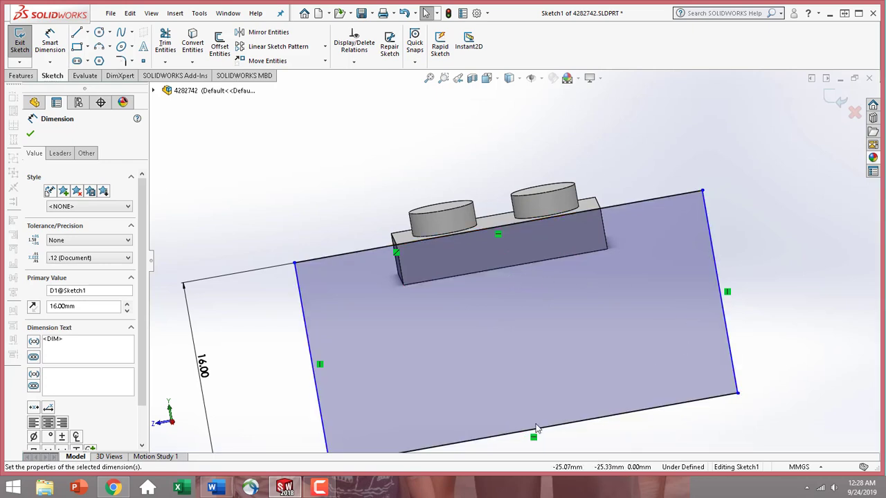
left_click(801, 216)
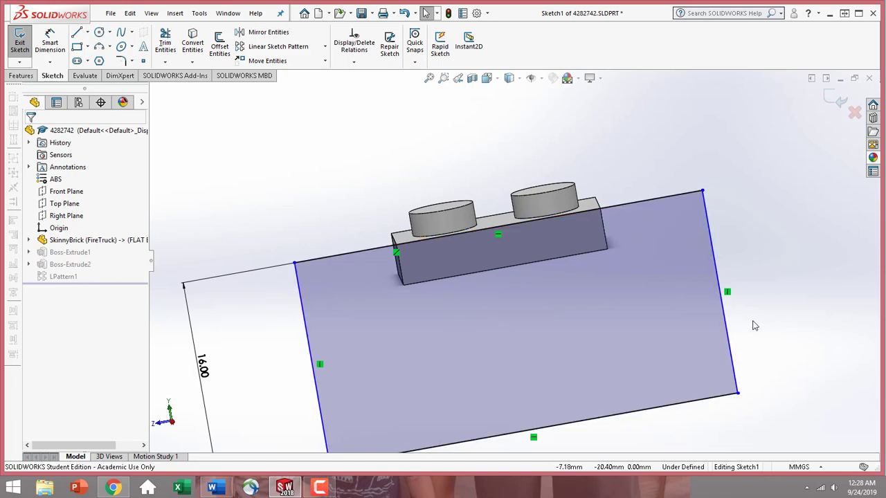
- Make the rectangle's right vertical line collinear with the right vertical edge of the brick's face
scroll(733, 350, "up", 3)
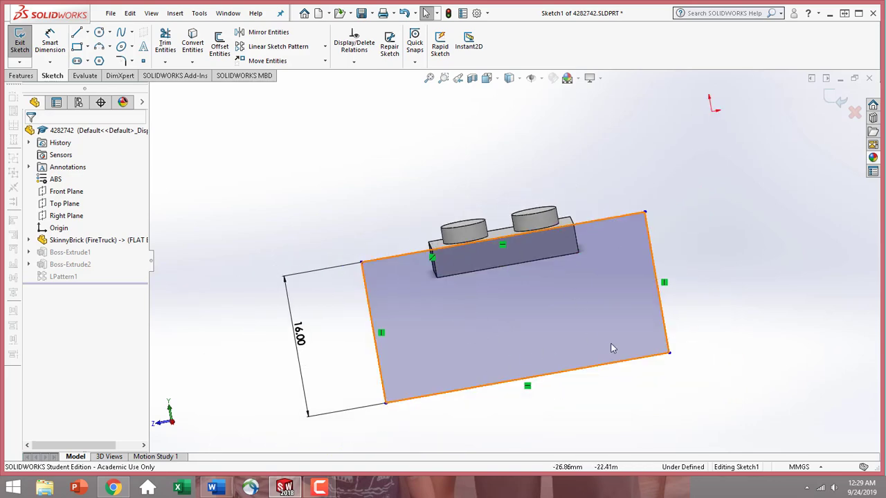
scroll(702, 289, "down", 3)
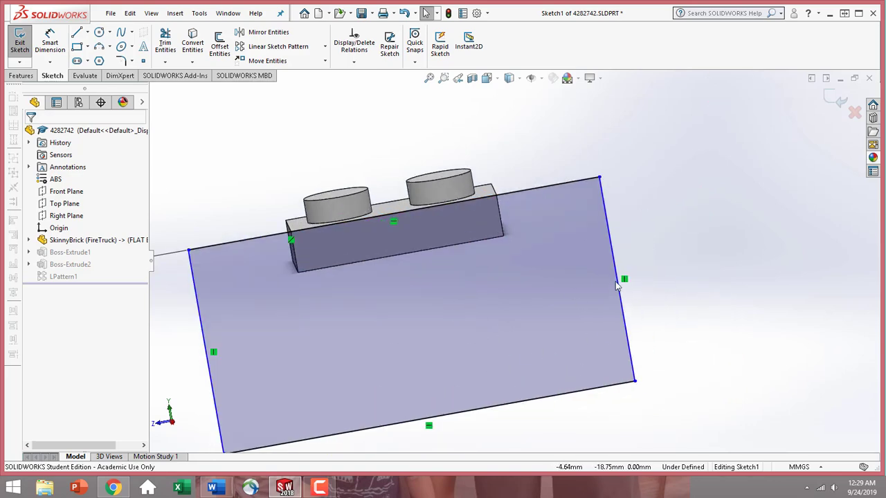
left_click(502, 224)
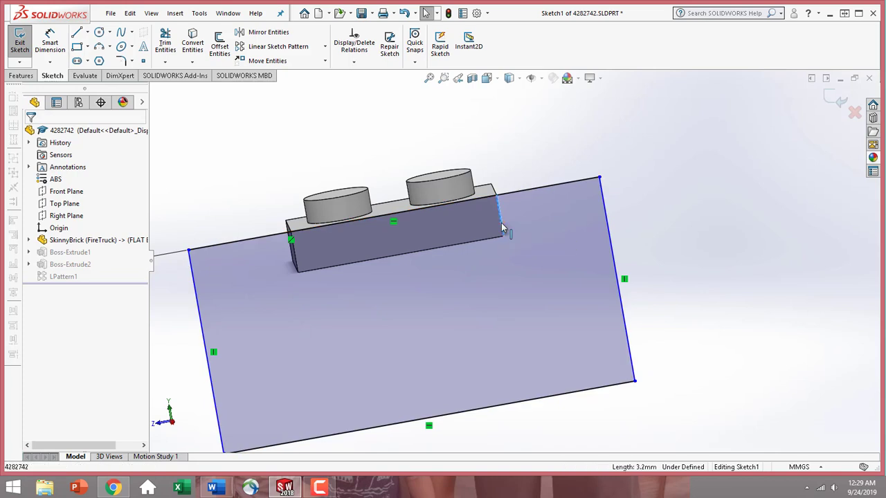
left_click(612, 260, "ctrl")
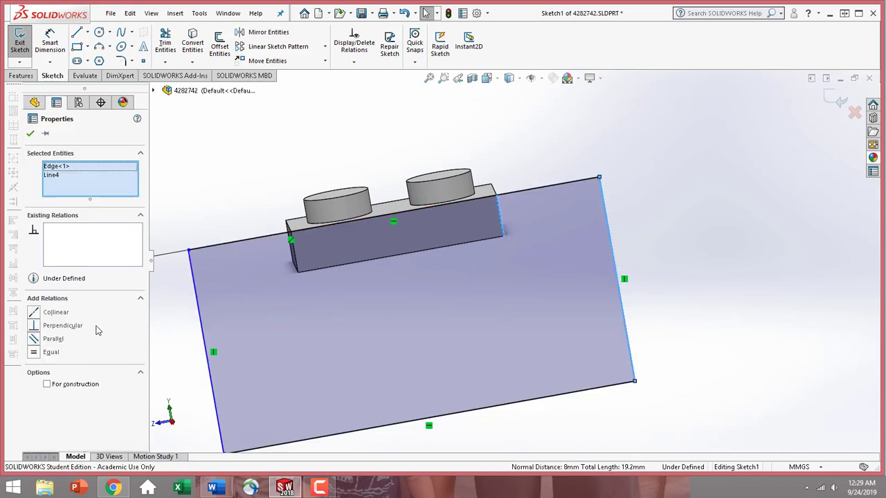
left_click(36, 315)
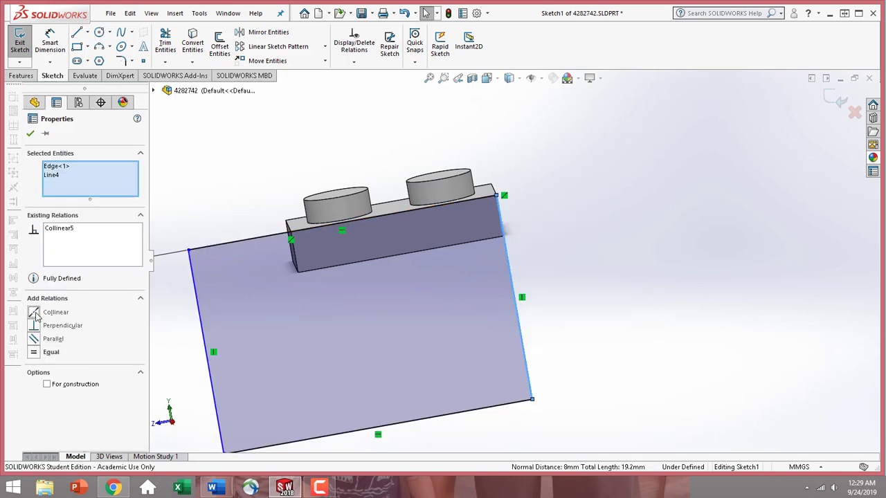
left_click(30, 133)
- Make the rectangle's left vertical line collinear with the brick's left vertical edge and exit the sketch
left_click(296, 268)
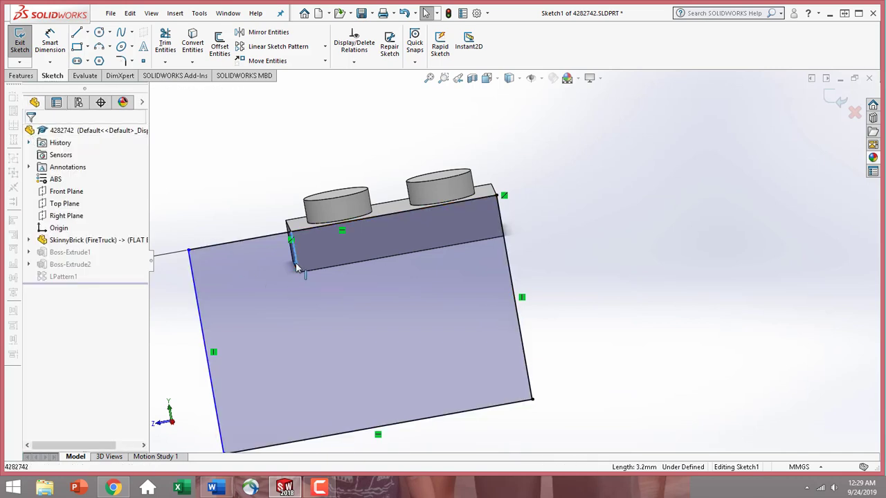
left_click(195, 320, "ctrl")
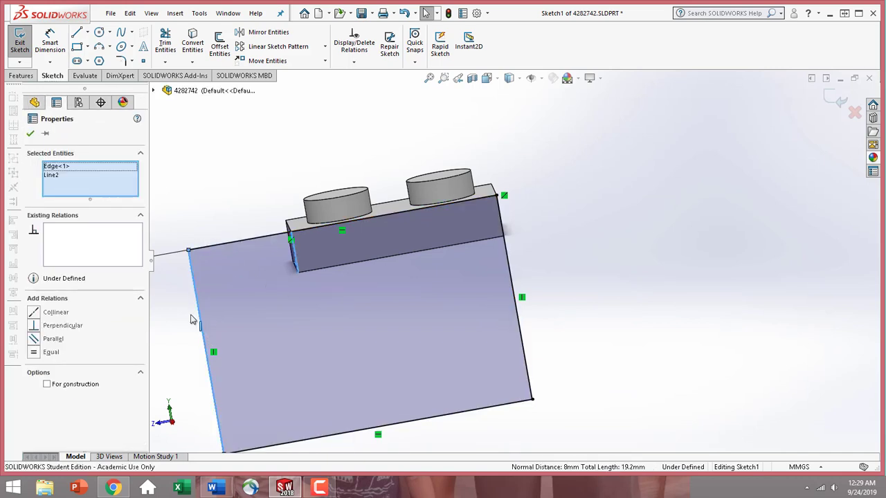
left_click(38, 315)
left_click(30, 133)
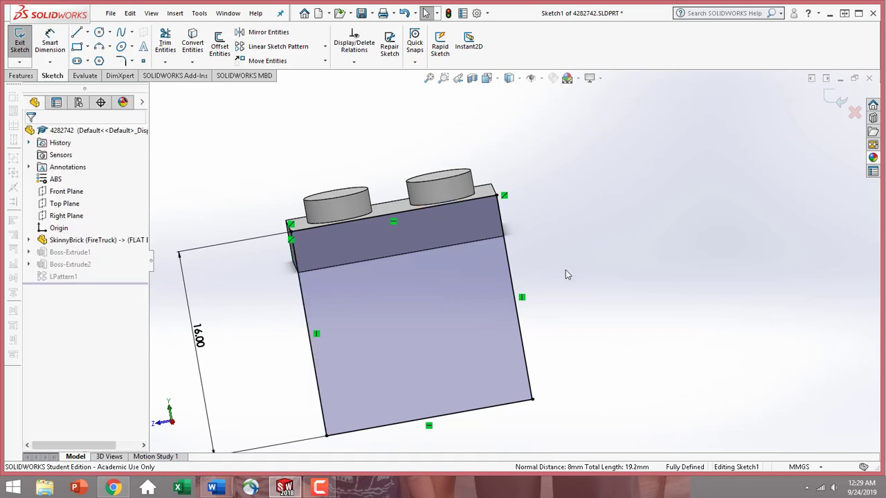
scroll(578, 349, "up", 3)
middle_click_drag(578, 349, 626, 318)
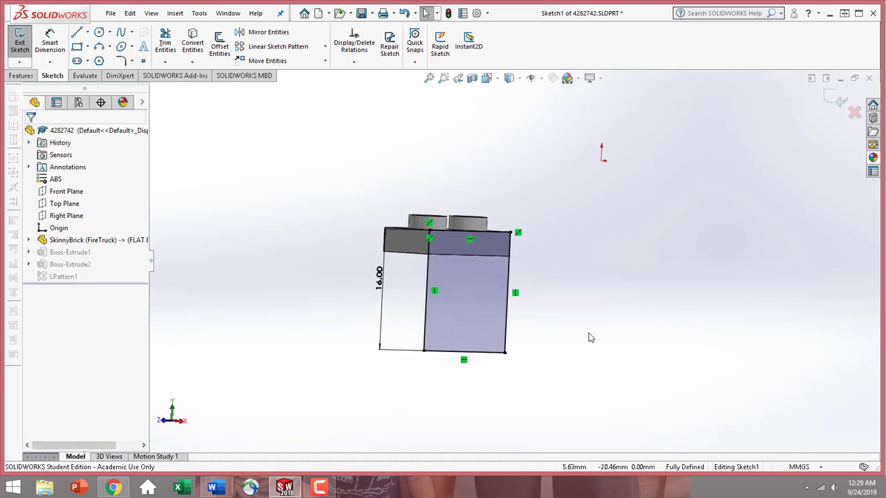
left_click(25, 45)
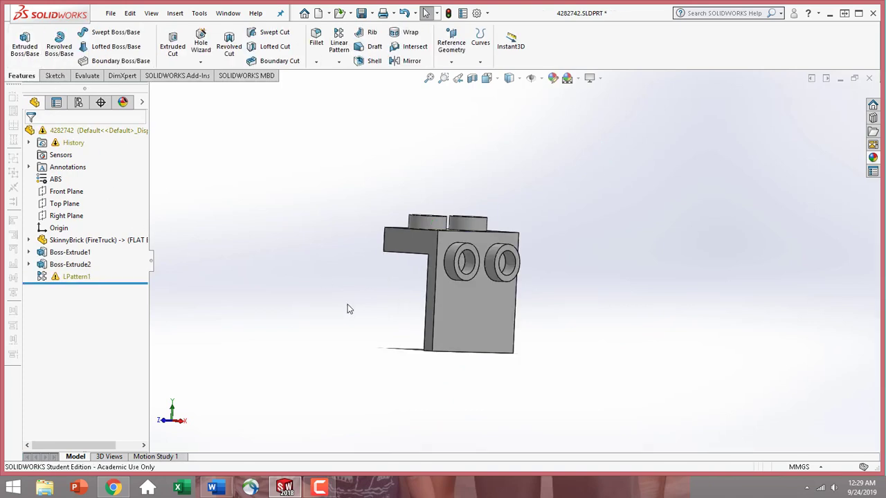
left_click(70, 255)
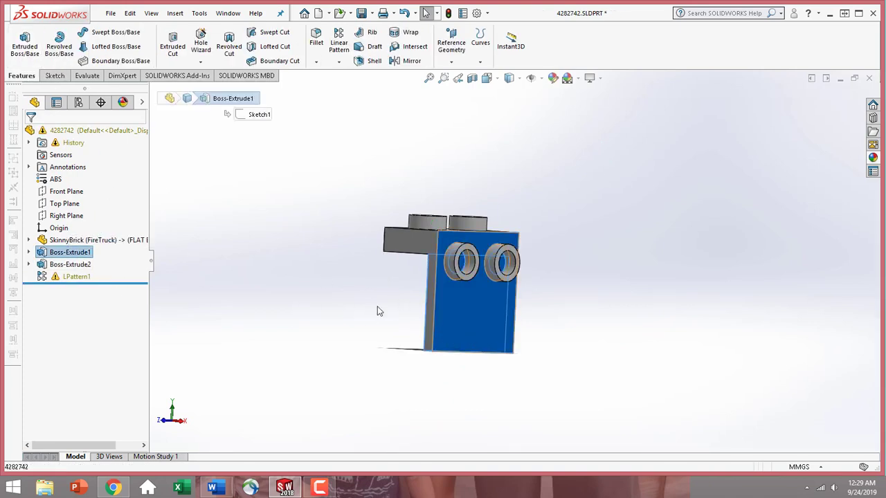
middle_click_drag(380, 311, 401, 316)
left_click(402, 316)
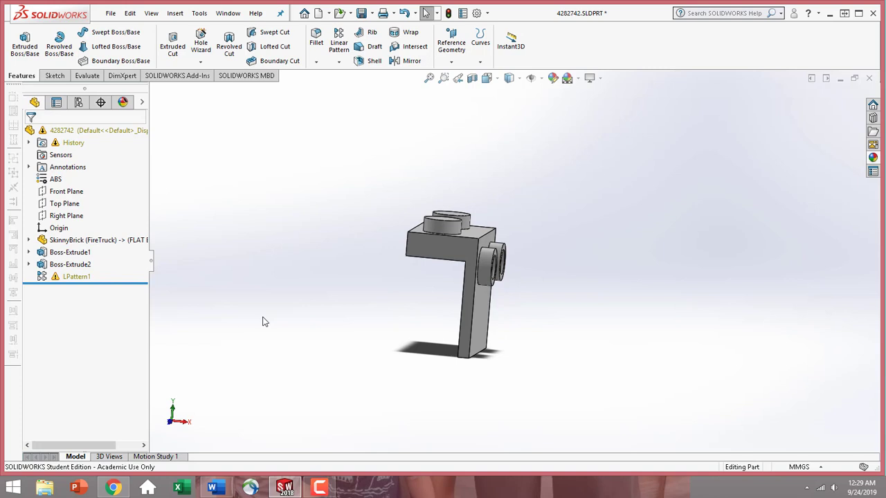
left_click(70, 265)
middle_click_drag(249, 291, 214, 302)
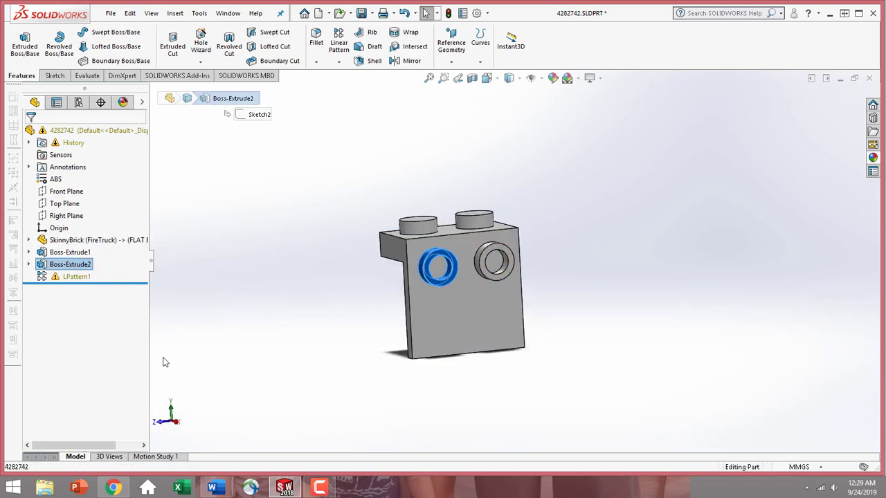
- Edit the linear pattern of the ring boss and set the first direction to 2 instances
left_click(64, 277)
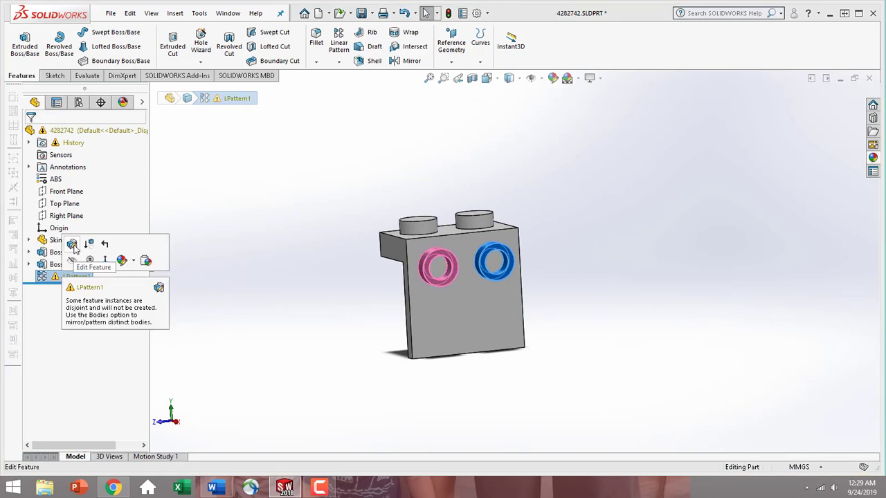
left_click(72, 245)
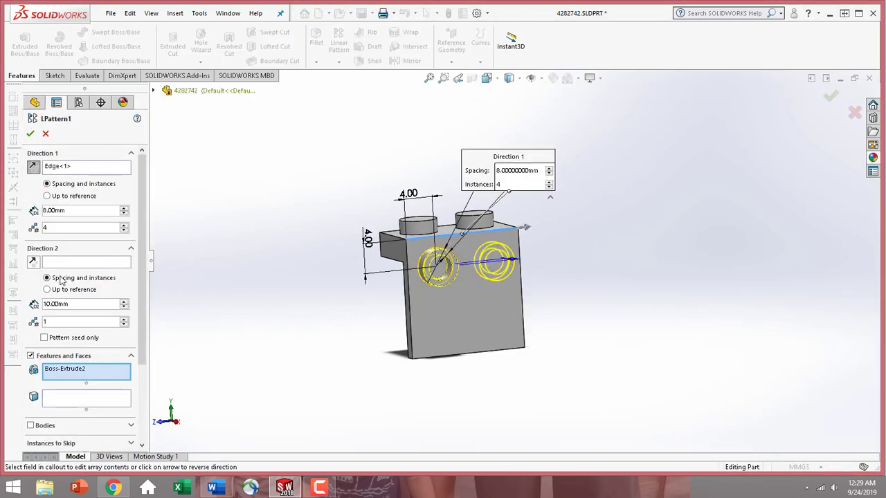
left_click_drag(55, 227, 28, 227)
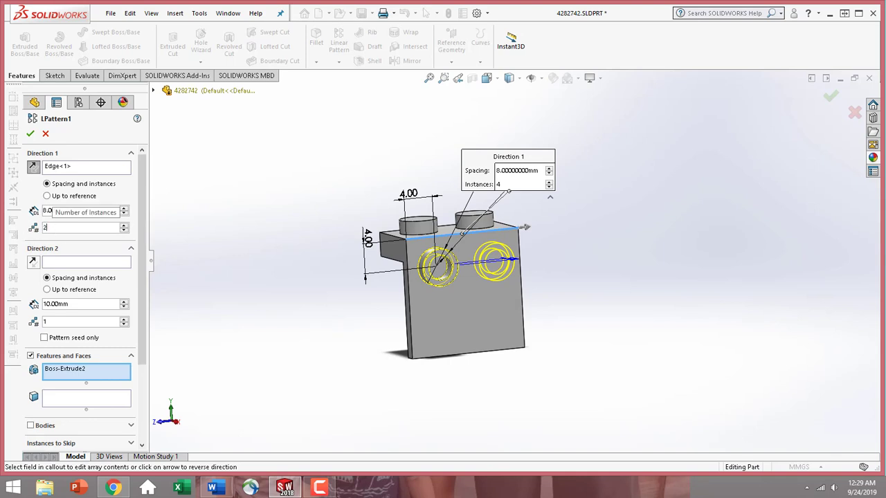
type("2")
key("Tab")
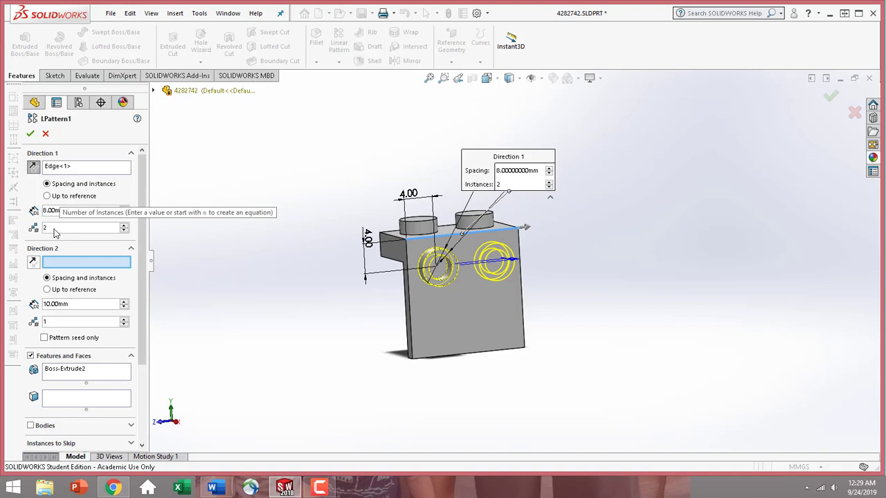
- Add a second pattern direction along the plate's left vertical edge with 2 instances spaced 8 mm apart, and accept the pattern
left_click(410, 338)
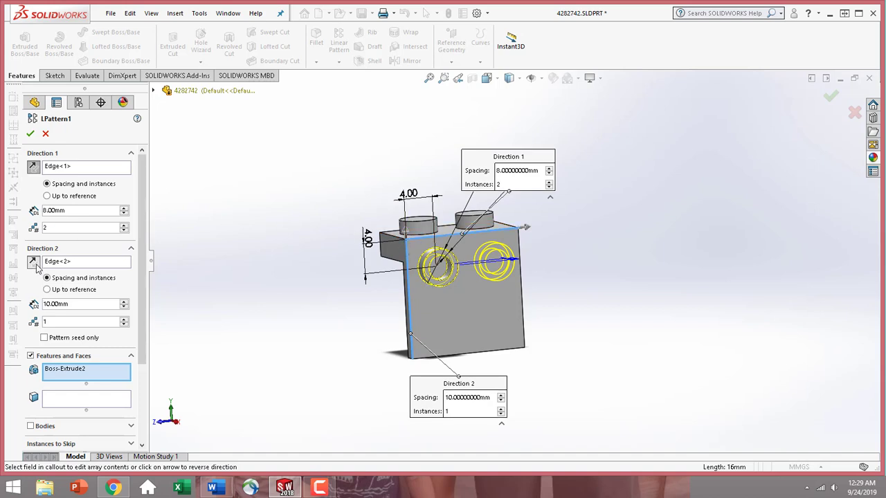
left_click(88, 304)
type("8")
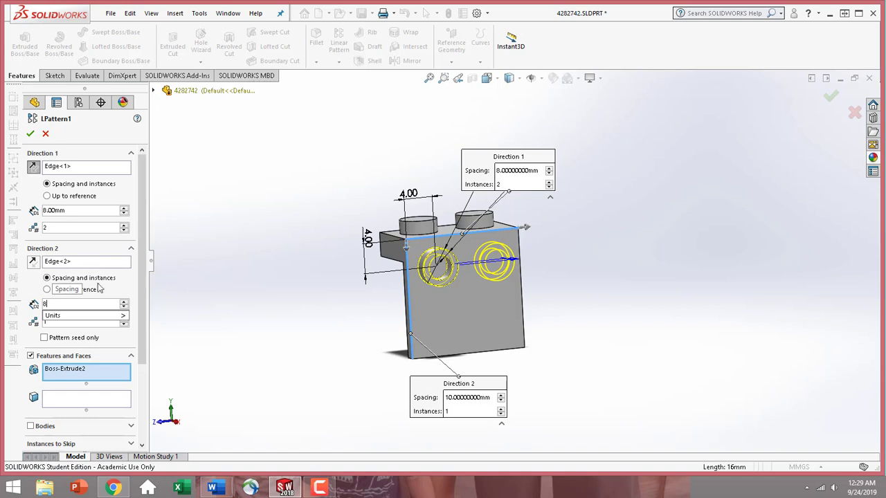
left_click(90, 325)
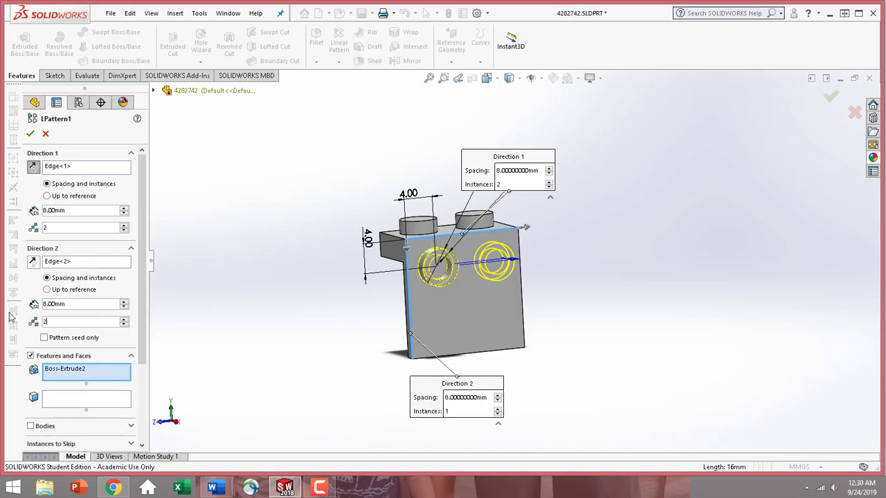
type("2")
key("Return")
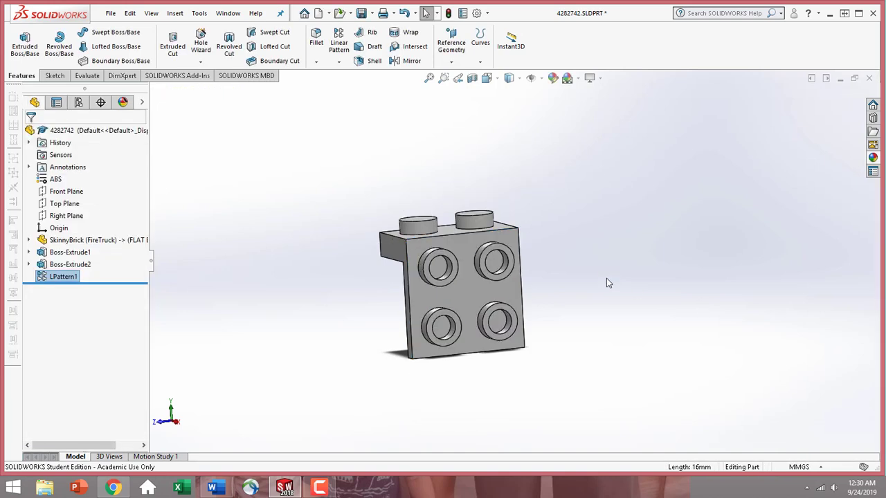
middle_click_drag(593, 291, 482, 307)
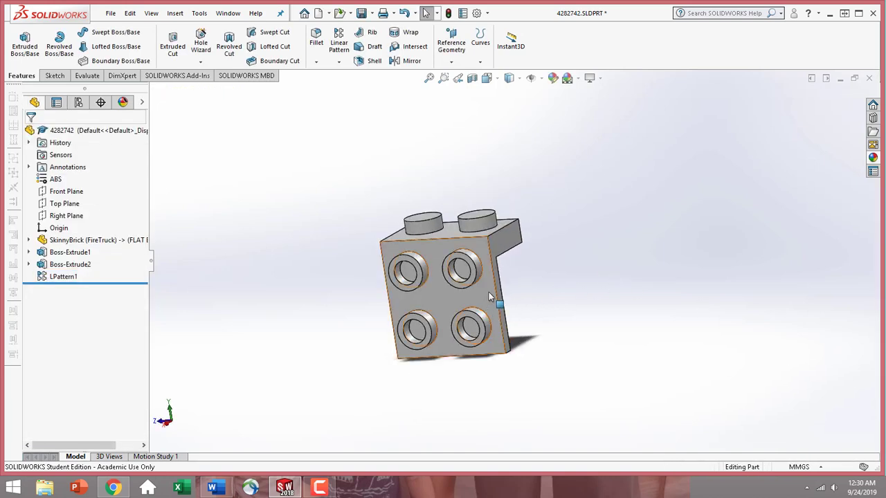
- Clear the part's existing appearance and apply a white color to the whole part
left_click(493, 299)
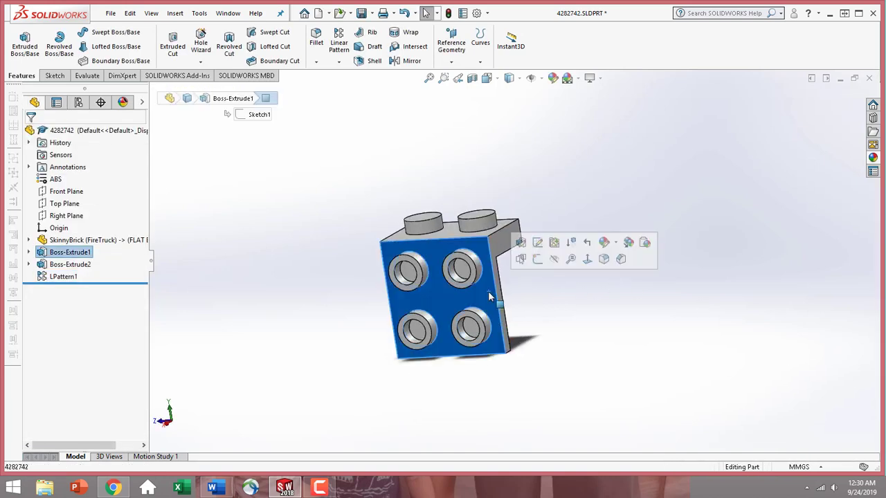
left_click(611, 243)
left_click(676, 305)
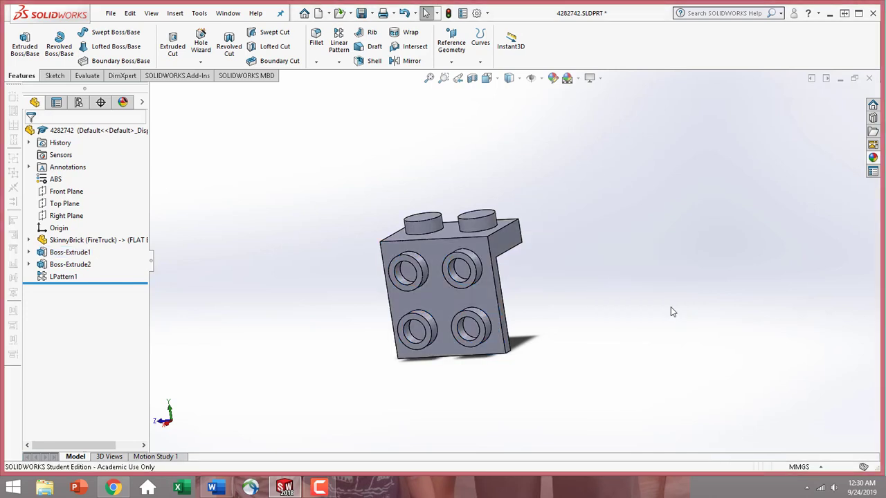
left_click(454, 309)
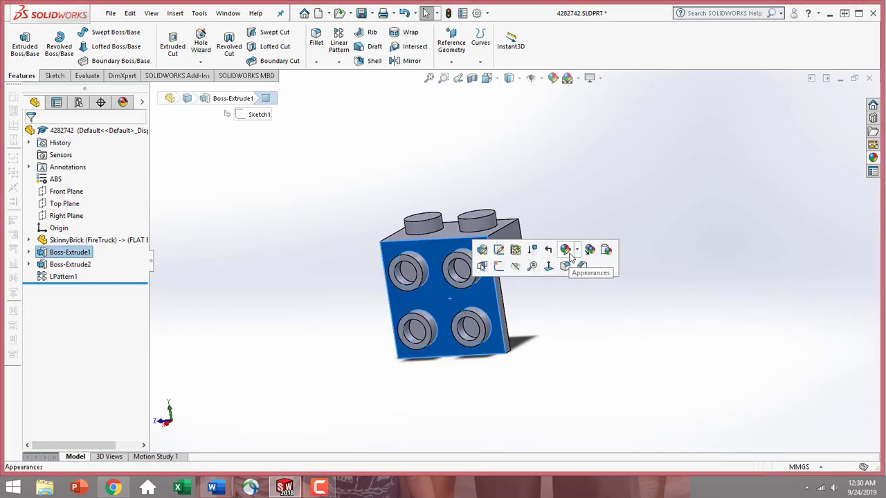
left_click(566, 249)
left_click(597, 311)
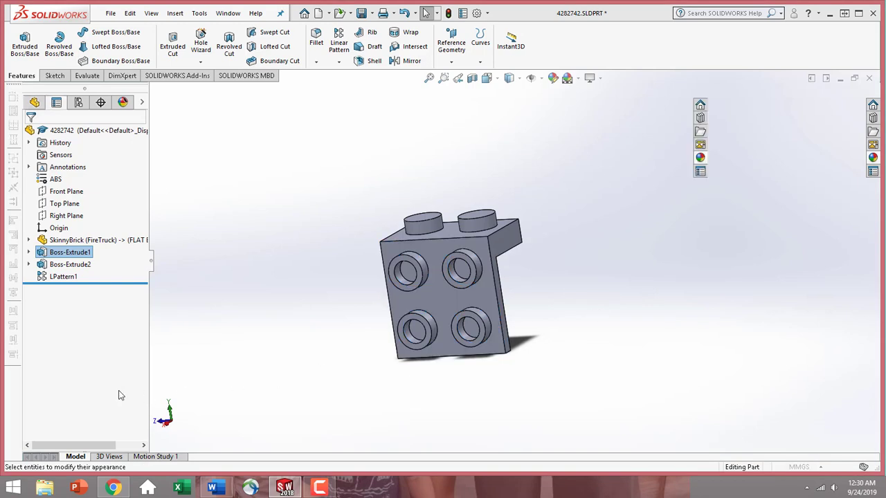
left_click(109, 348)
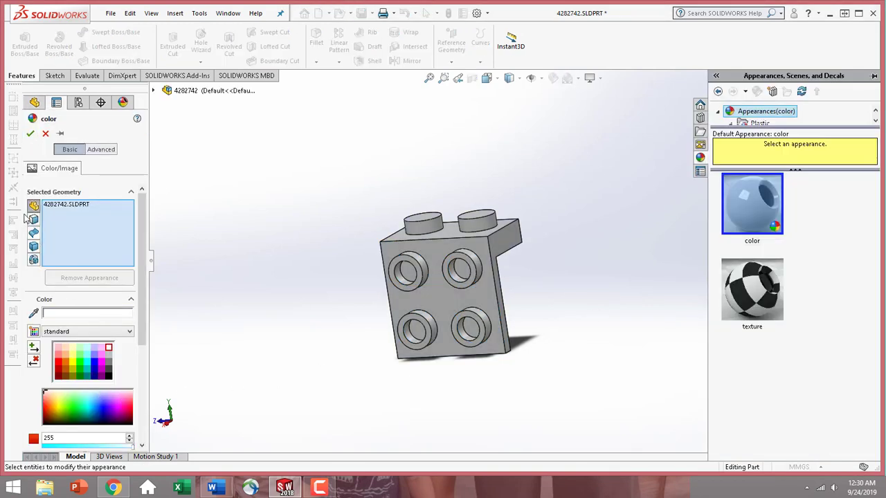
left_click(30, 133)
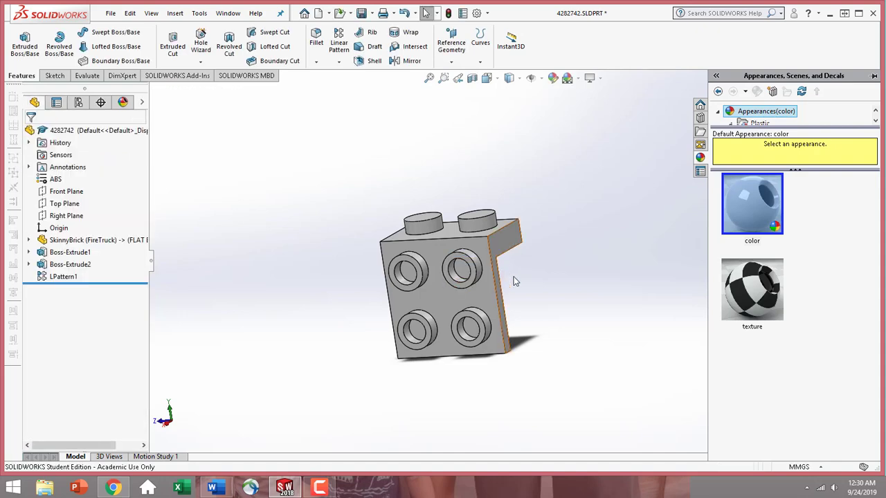
- Save the finished part under the new file name 4615649 in the LEGO PARTS (Fire Truck) folder
middle_click_drag(328, 304, 361, 193)
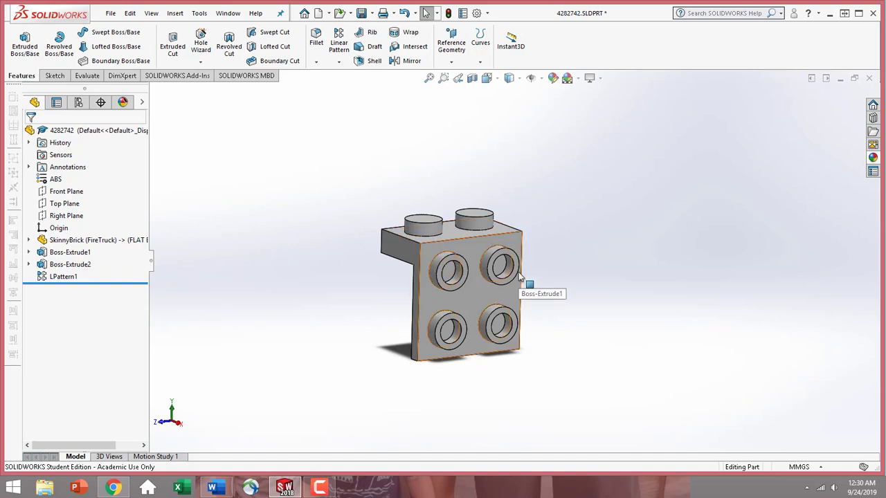
middle_click_drag(642, 321, 689, 304)
left_click(111, 14)
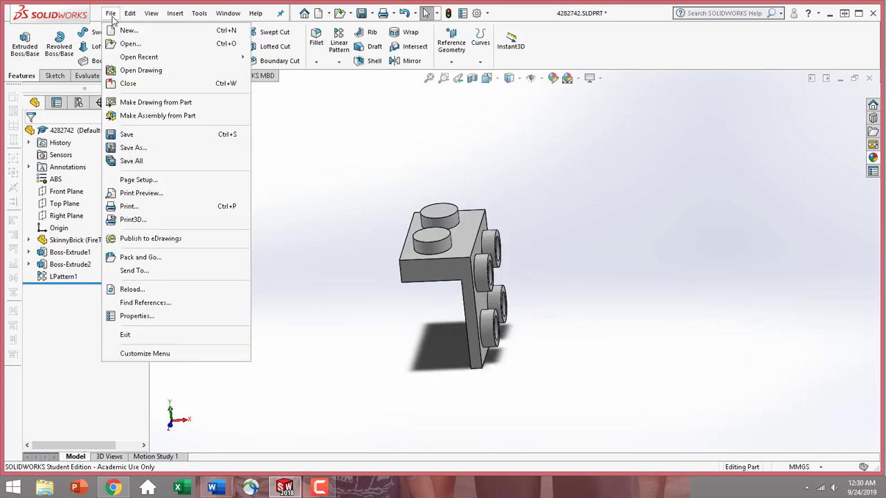
left_click(143, 148)
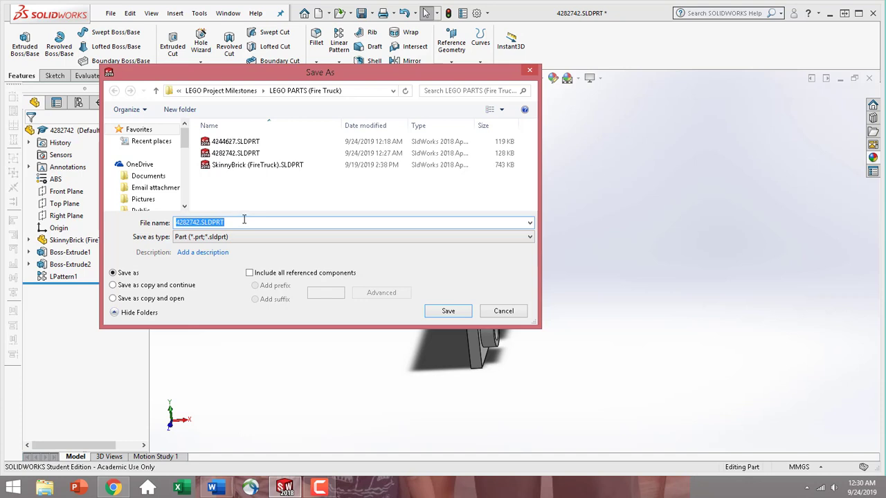
type("4615649")
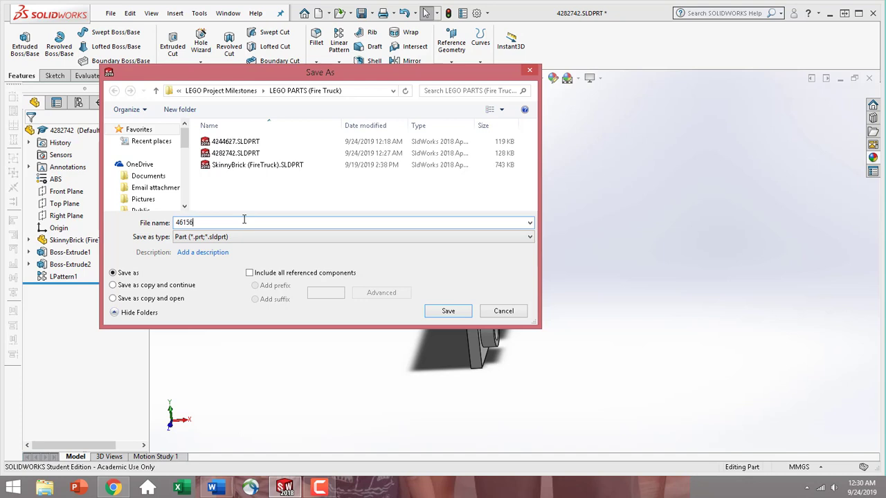
left_click(447, 311)
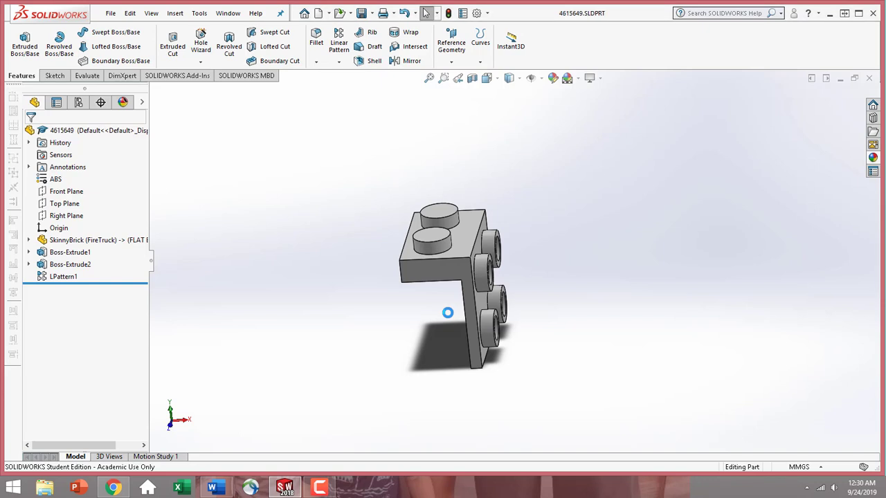